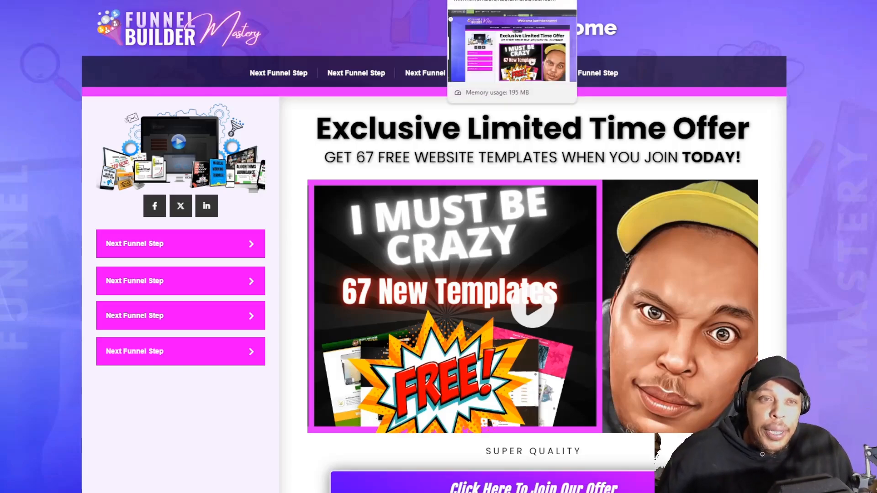
Step: Switch to the funnel builder and start a new page step to open its template library
click(484, 0)
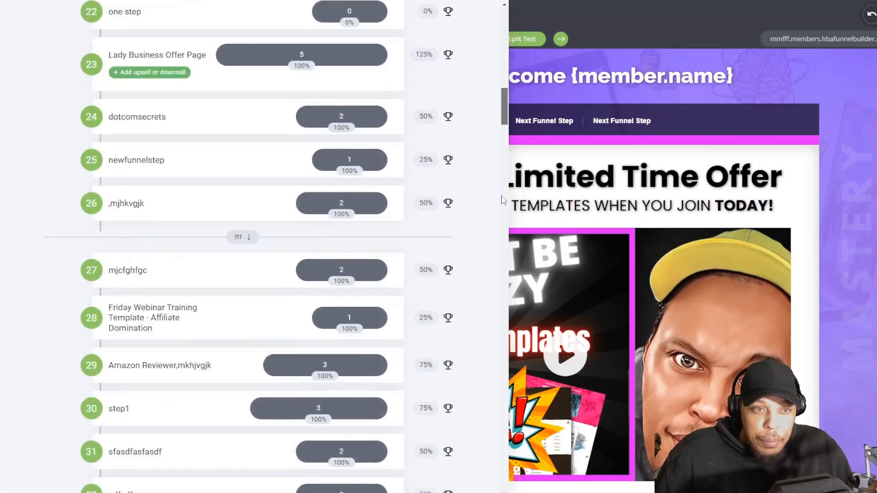
click(148, 471)
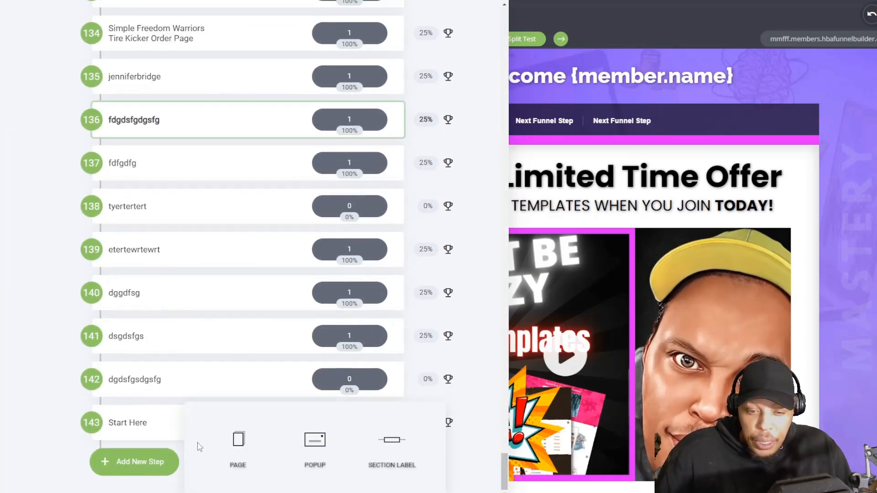
click(228, 446)
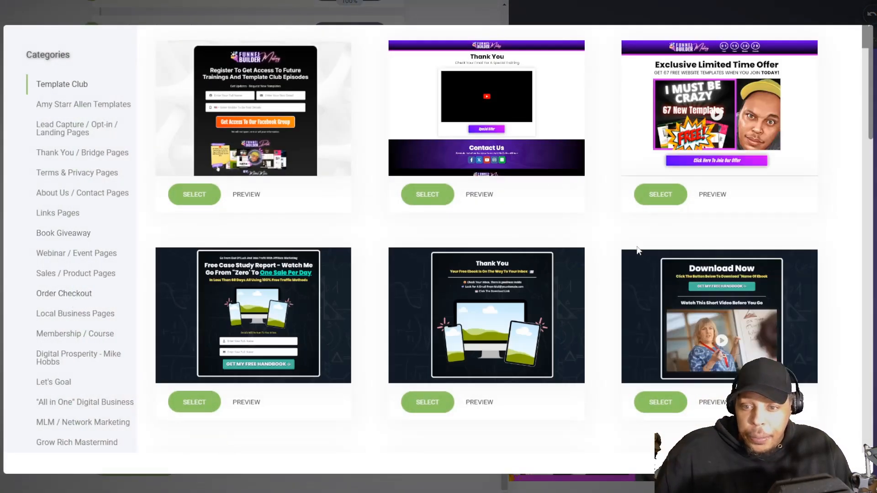
Step: Browse the Template Club designs and preview the "Episode #5: Membership Site Rebuild" template
scroll(847, 85, down, 12)
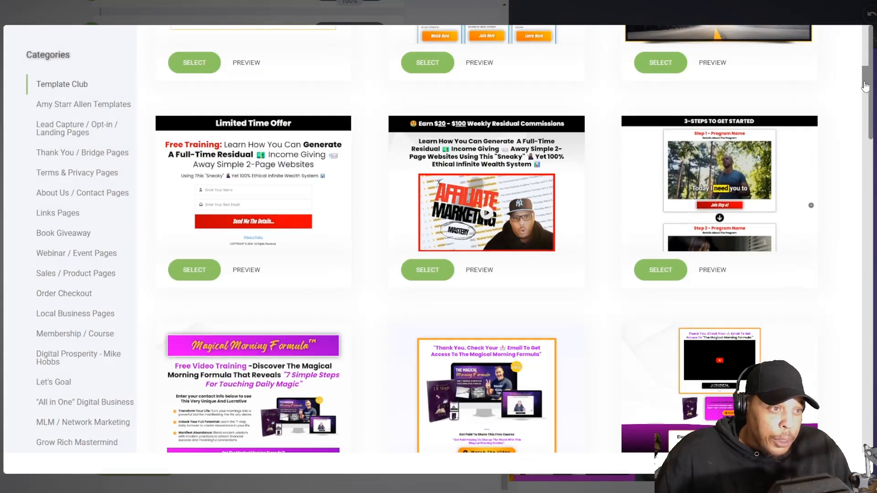
drag(866, 86, 865, 450)
scroll(542, 230, up, 11)
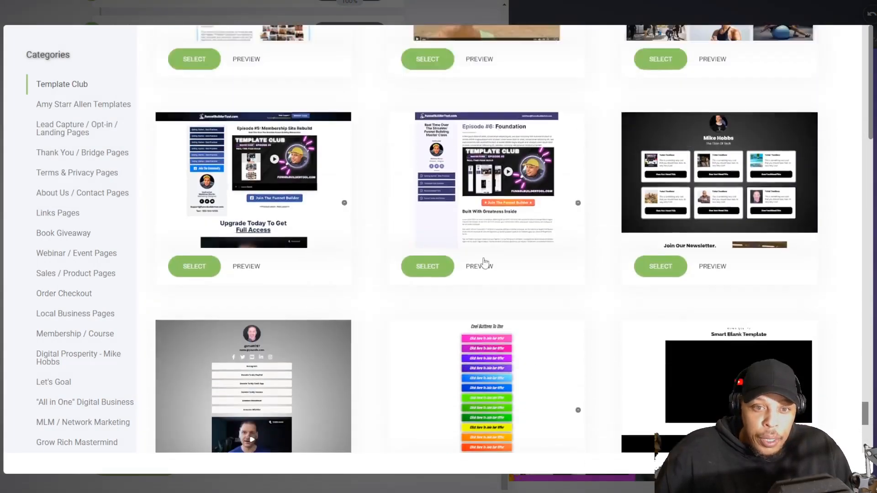
scroll(485, 264, up, 2)
click(245, 366)
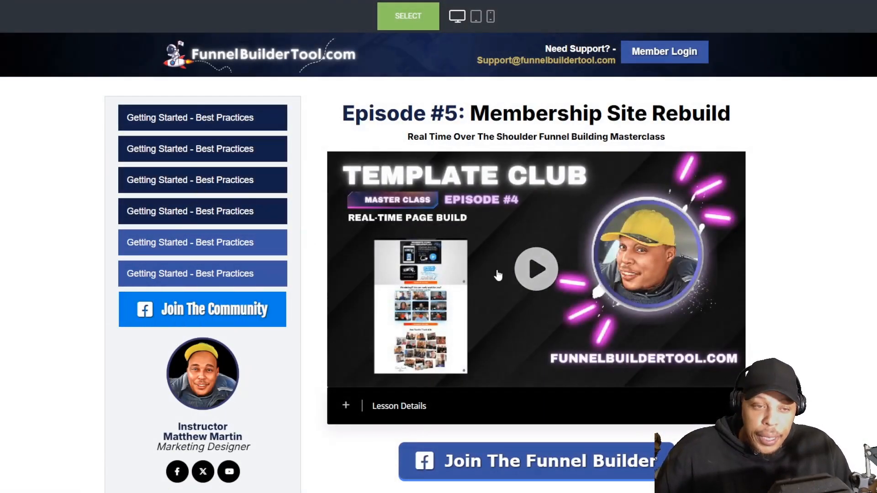
key(ctrl+w)
Step: Preview the "Course Dashboard" company template from the Template Club designs, then return to the library
scroll(669, 278, up, 3)
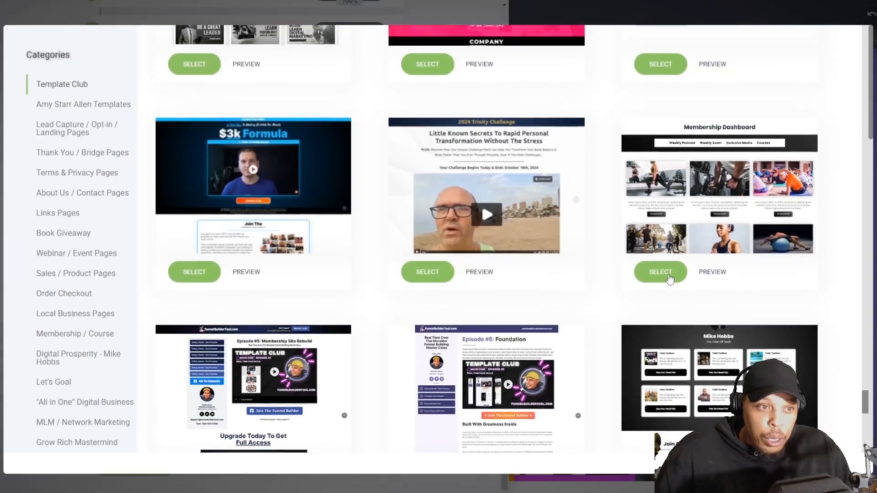
scroll(670, 278, up, 5)
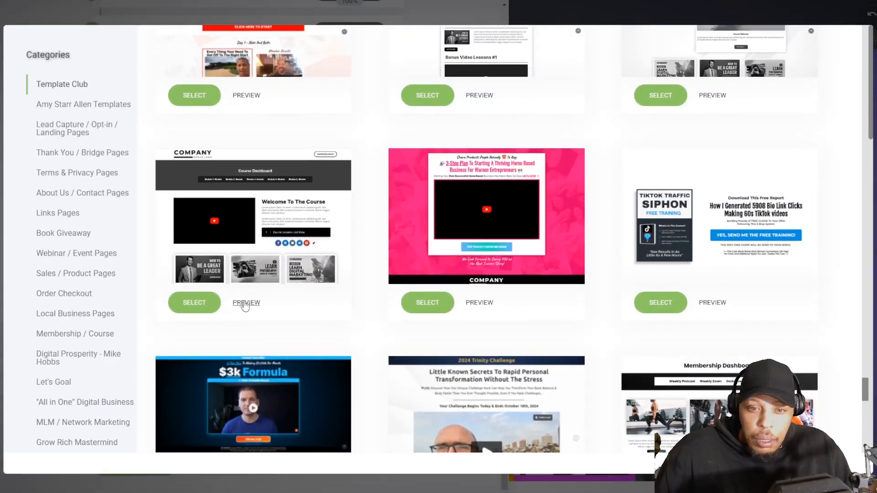
click(245, 303)
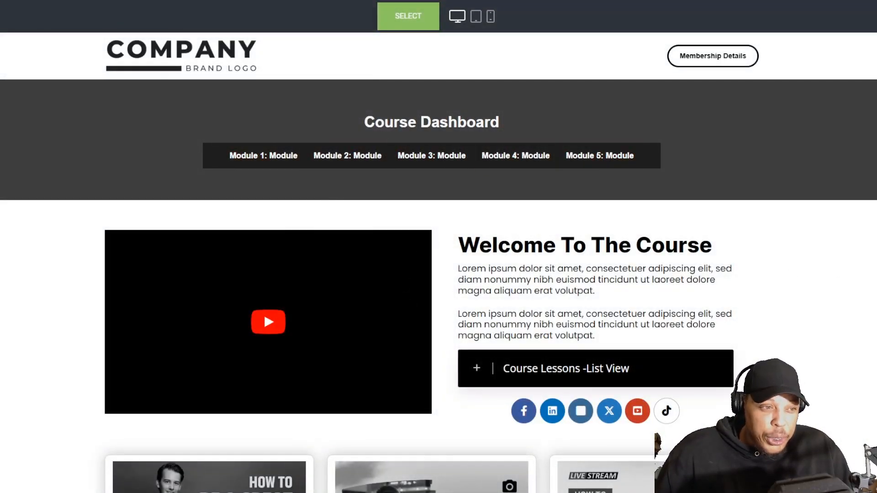
scroll(432, 283, down, 8)
key(ctrl+w)
Step: Preview the "Membership Dashboard" template with the fitness images, then close the preview
scroll(626, 241, down, 1)
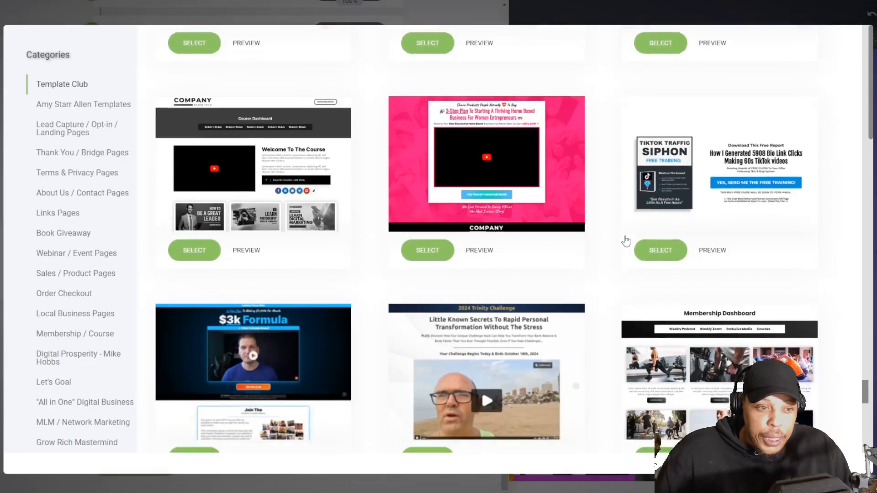
click(713, 412)
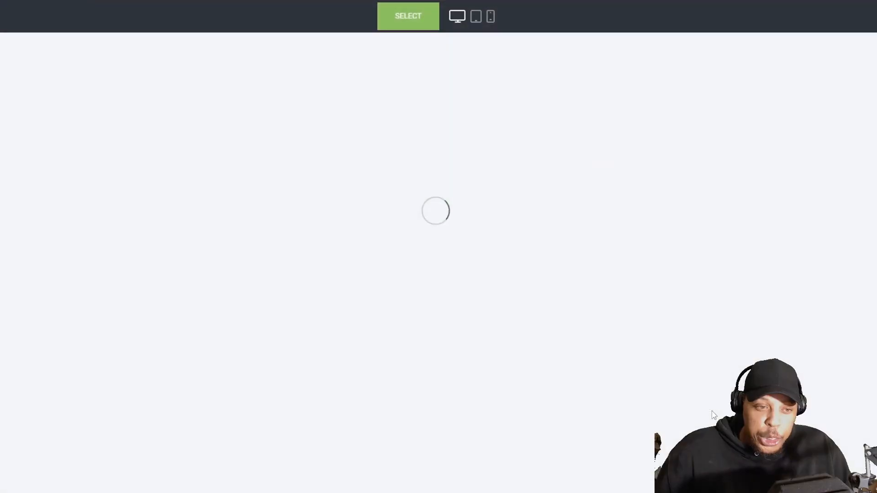
scroll(682, 300, down, 5)
scroll(682, 300, up, 5)
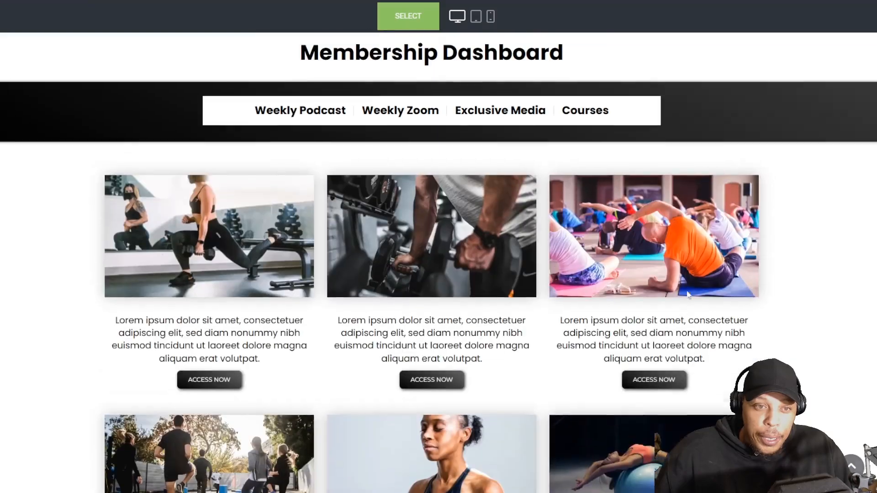
key(Escape)
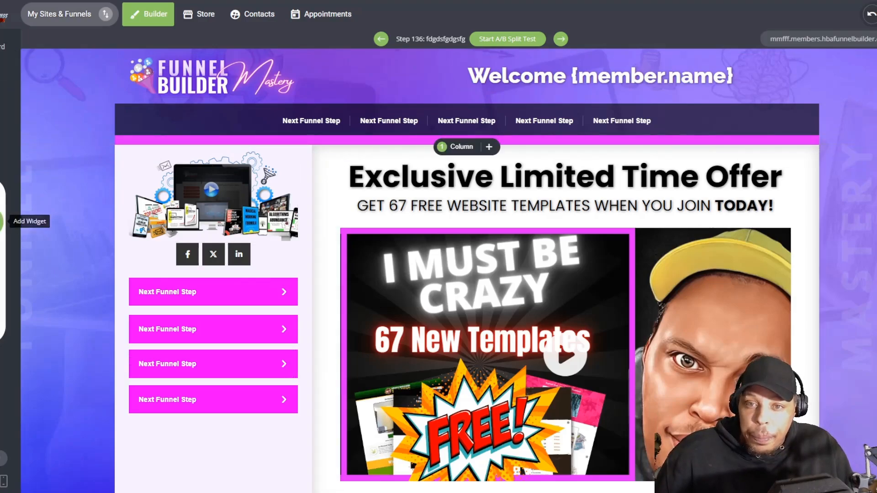
Step: Add an empty block above the Funnel Builder Mastery header and reduce the spacing between them
click(3, 221)
click(2, 118)
scroll(253, 57, up, 5)
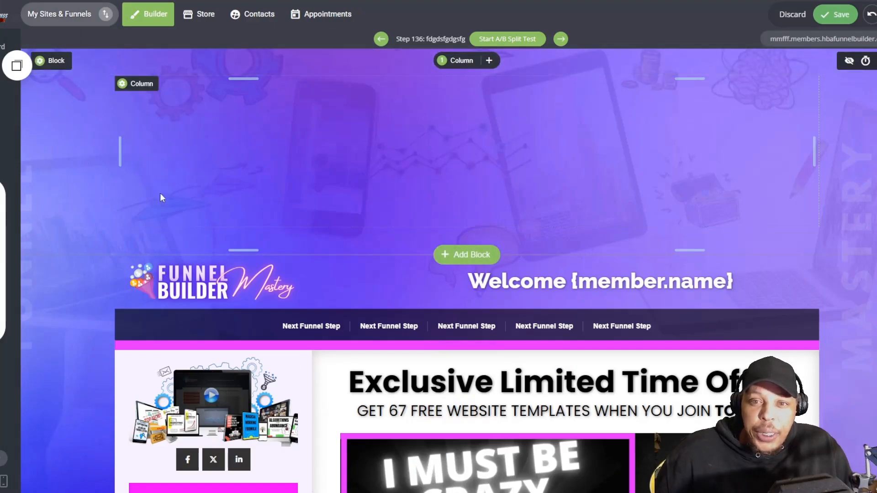
scroll(319, 176, down, 1)
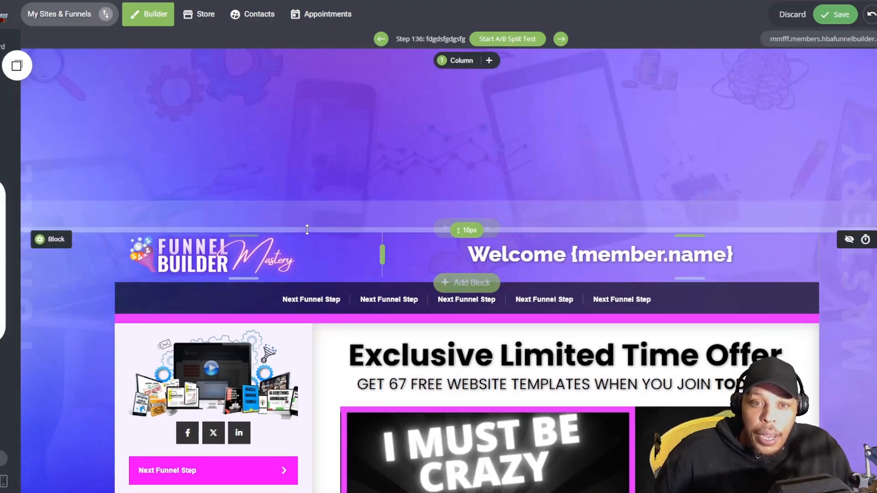
drag(303, 219, 299, 191)
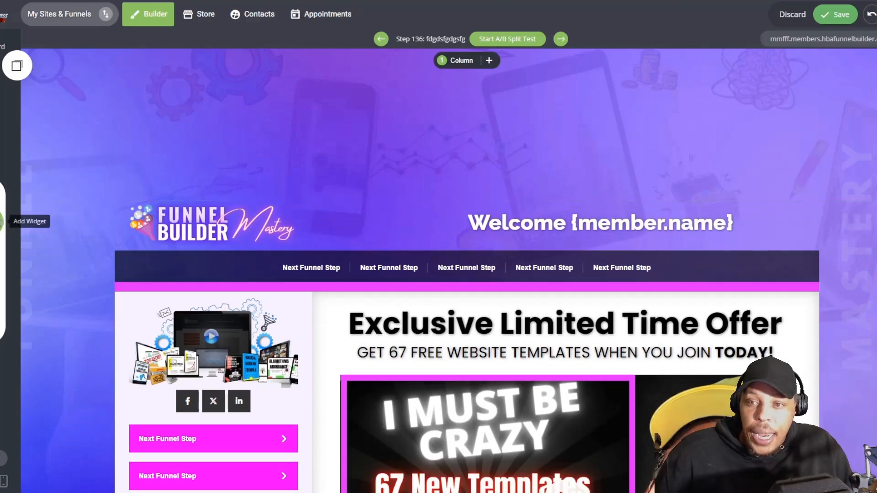
Step: Add a second empty block directly below the first one and remove its top spacing
click(3, 222)
drag(2, 119, 276, 167)
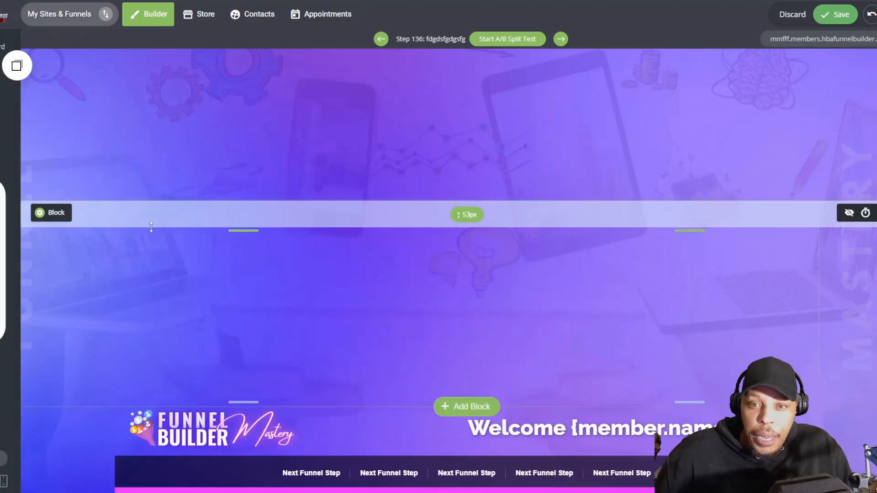
drag(167, 222, 164, 203)
Step: Set the second block's column background to black (000000) with an opacity of about 0.39
click(141, 209)
click(194, 154)
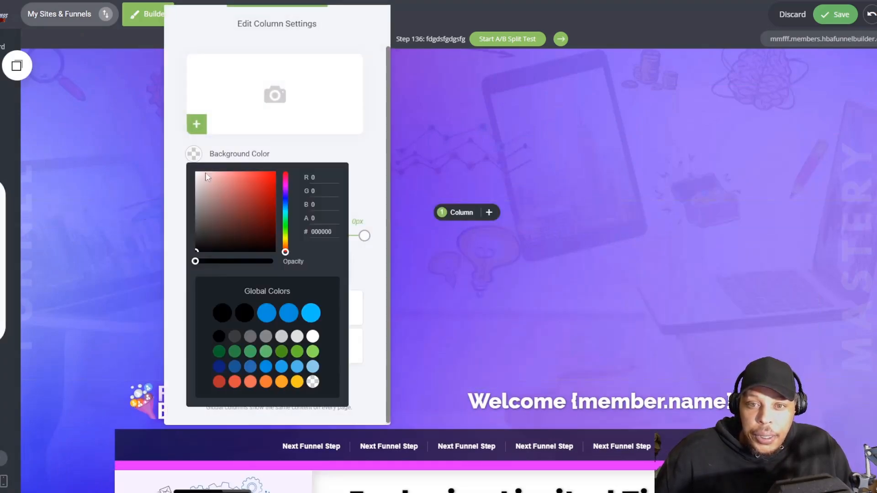
click(197, 250)
drag(236, 262, 228, 261)
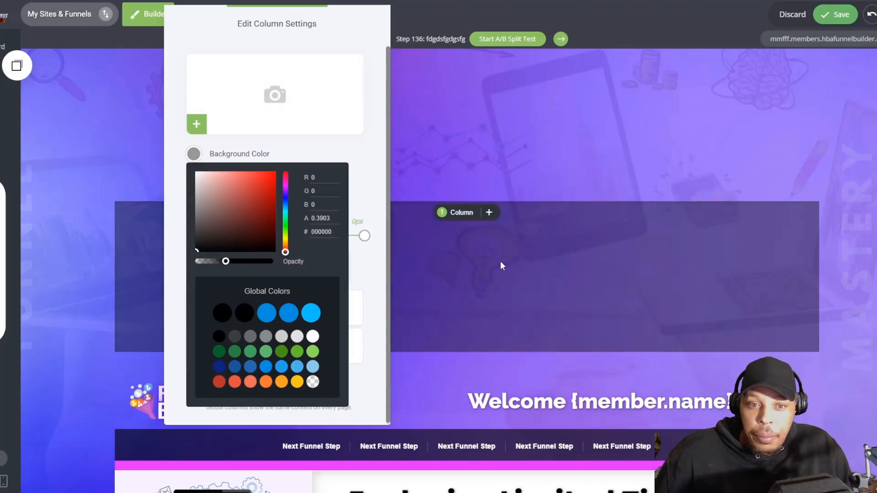
click(500, 261)
Step: Add an empty block beneath the translucent dark one and split it into two columns
click(2, 221)
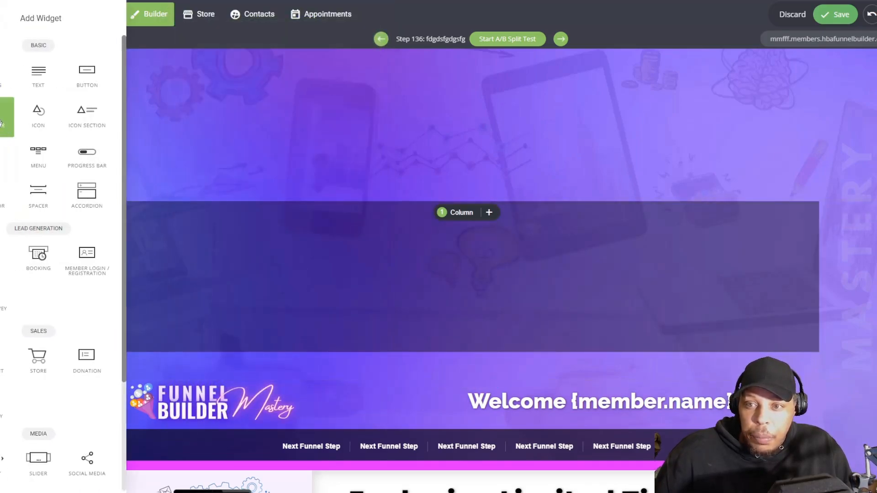
drag(35, 192, 362, 309)
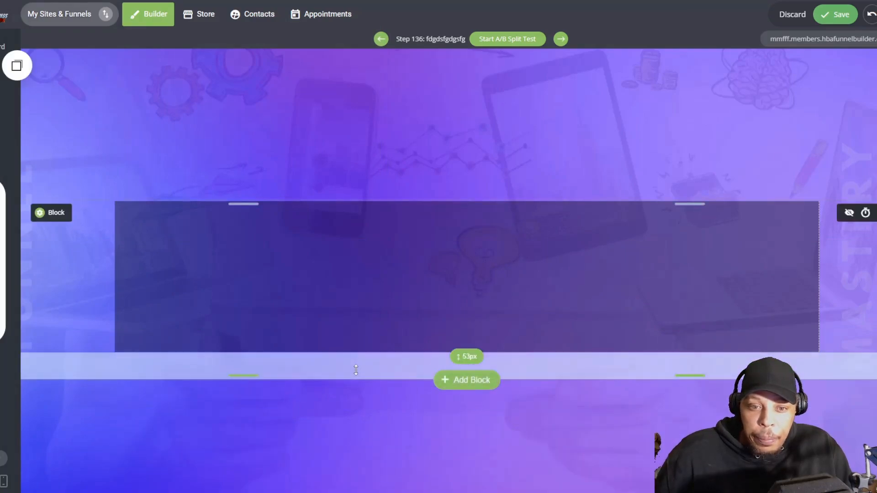
scroll(323, 307, down, 4)
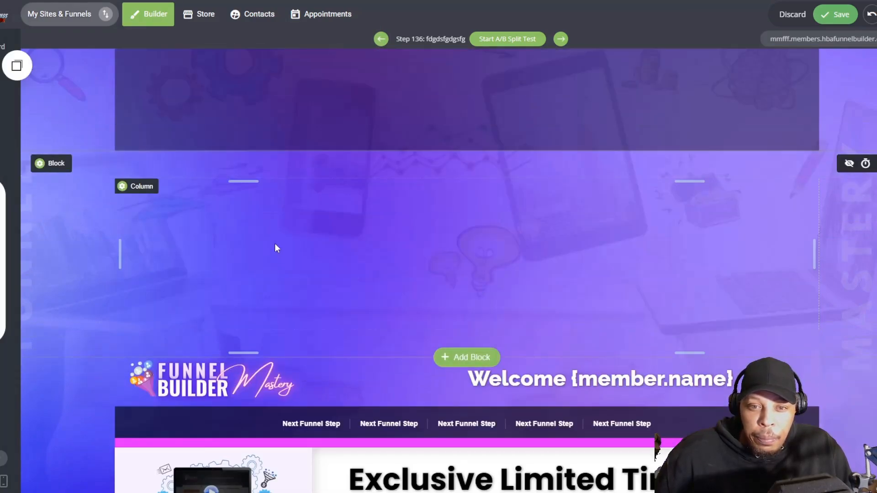
click(461, 169)
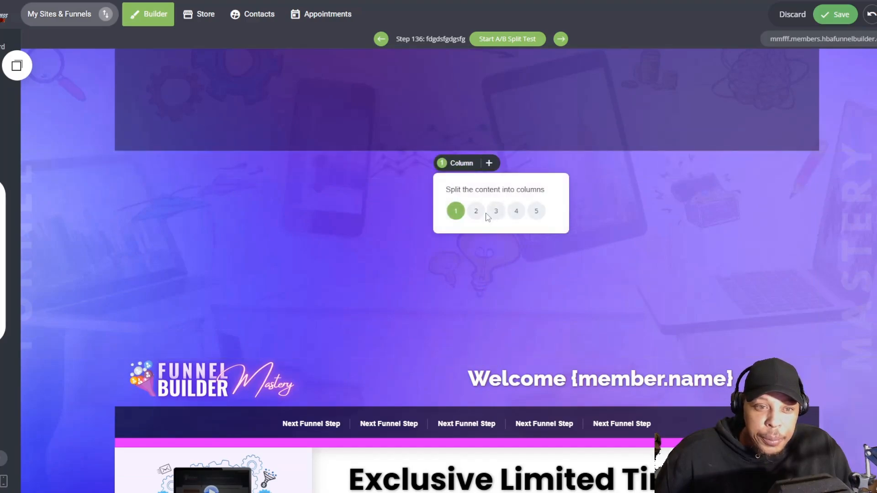
click(476, 211)
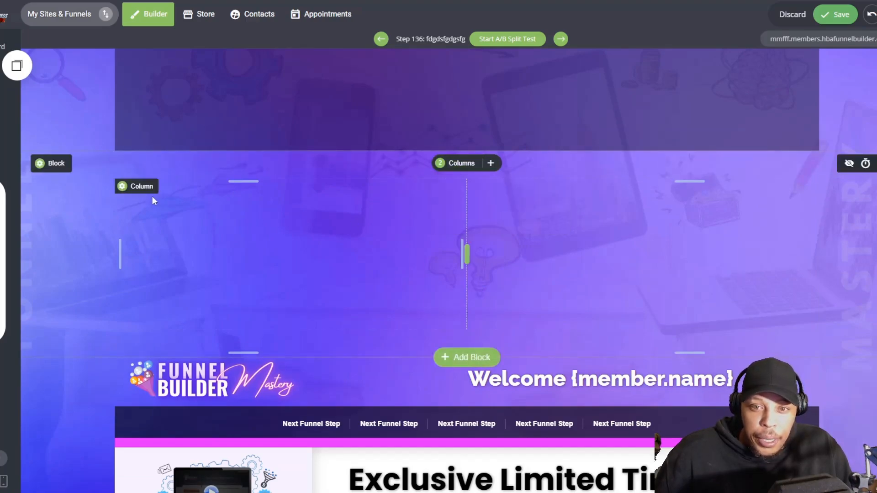
Step: Set the left column's background in the two-column block to light grey ECECEC
click(148, 189)
click(194, 154)
click(193, 177)
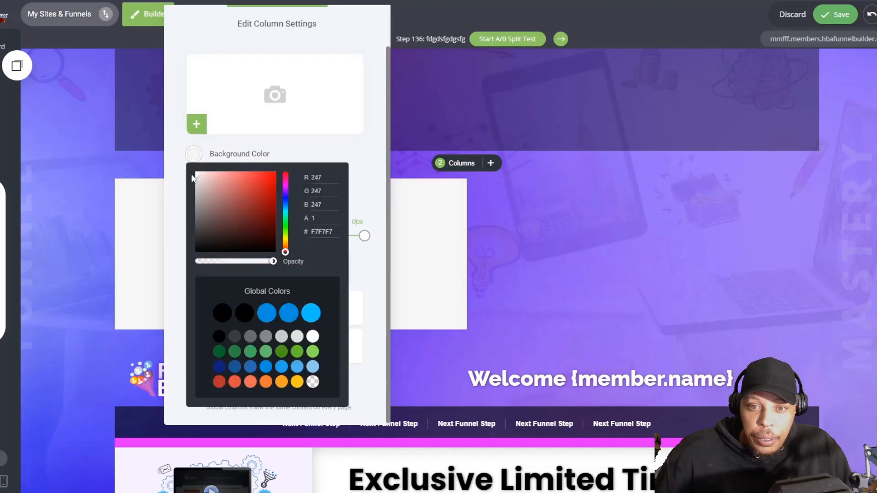
drag(197, 182, 196, 182)
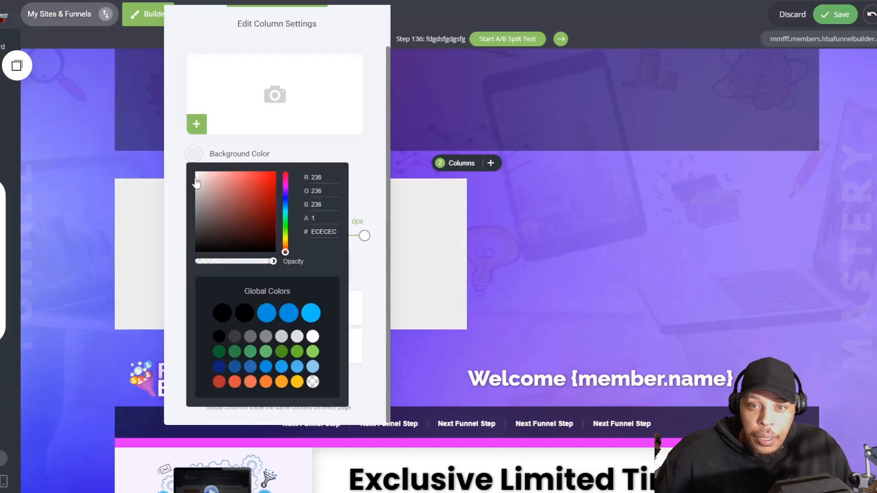
click(563, 243)
Step: Give the right column a near-white background and narrow the left column to about a fifth of the block's width
click(492, 186)
click(546, 154)
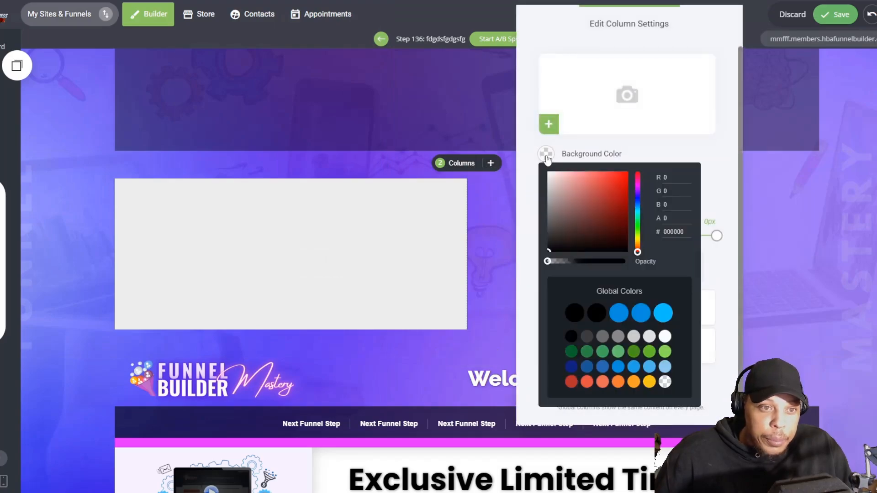
drag(574, 192, 550, 177)
click(421, 218)
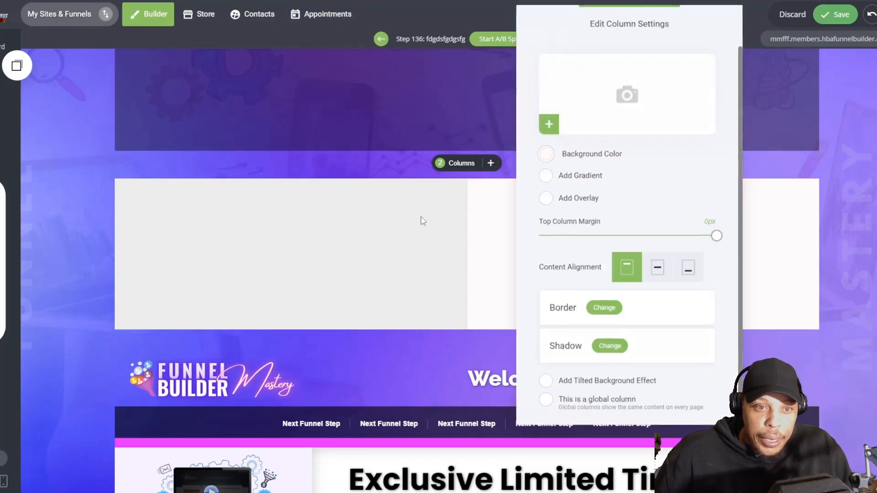
drag(448, 249, 262, 246)
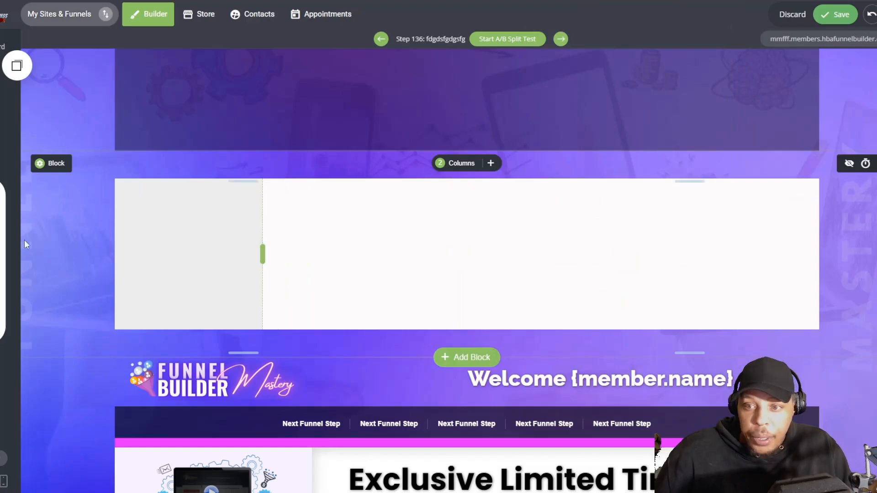
Step: Add another empty block between the two-column block and the original header
click(2, 222)
drag(1, 155, 323, 278)
scroll(307, 355, down, 1)
scroll(307, 356, down, 5)
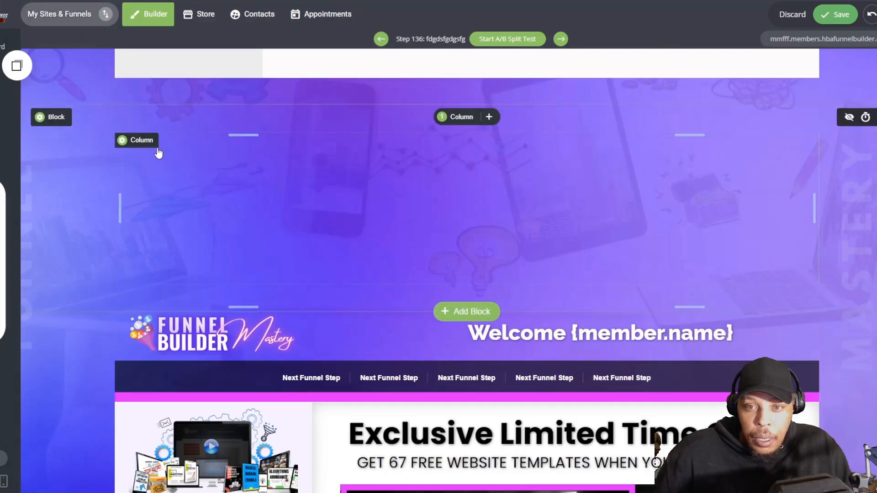
Step: Give the newest block's column a dark, partly transparent black background
click(137, 140)
click(194, 154)
drag(269, 262, 247, 264)
click(499, 215)
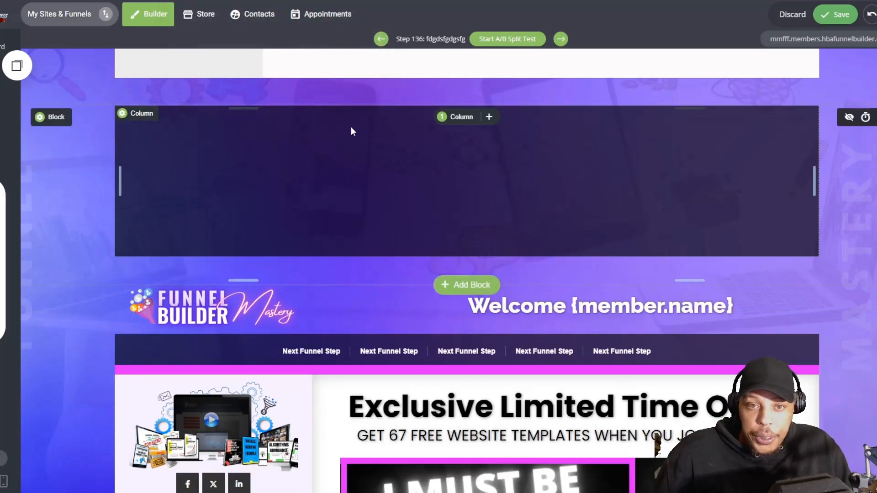
Step: Remove the vertical spacing between the translucent dark, two-column and bottom dark blocks so they sit flush
scroll(366, 169, up, 6)
scroll(356, 194, down, 4)
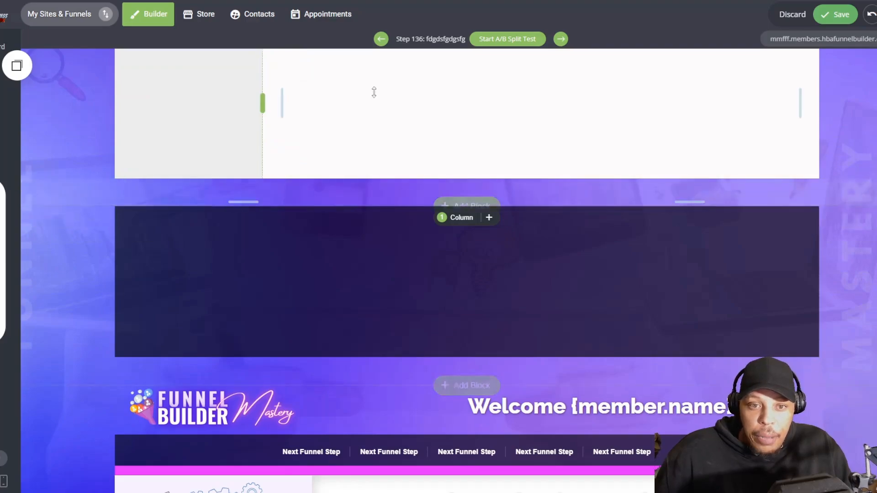
scroll(378, 91, down, 1)
scroll(372, 160, up, 5)
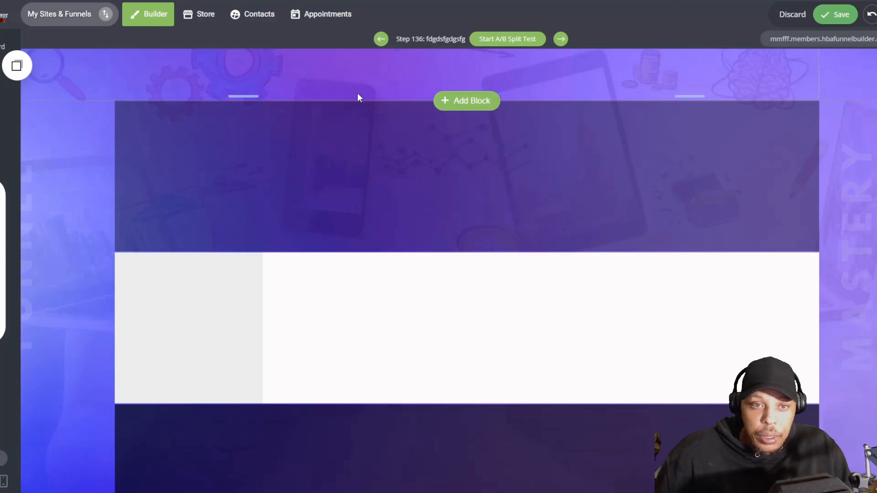
Step: Split the topmost empty block into two columns
scroll(314, 122, up, 2)
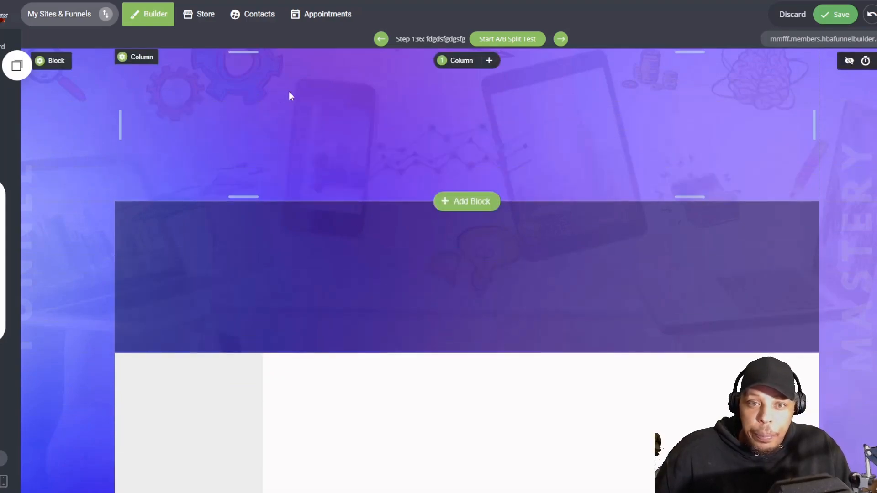
click(450, 60)
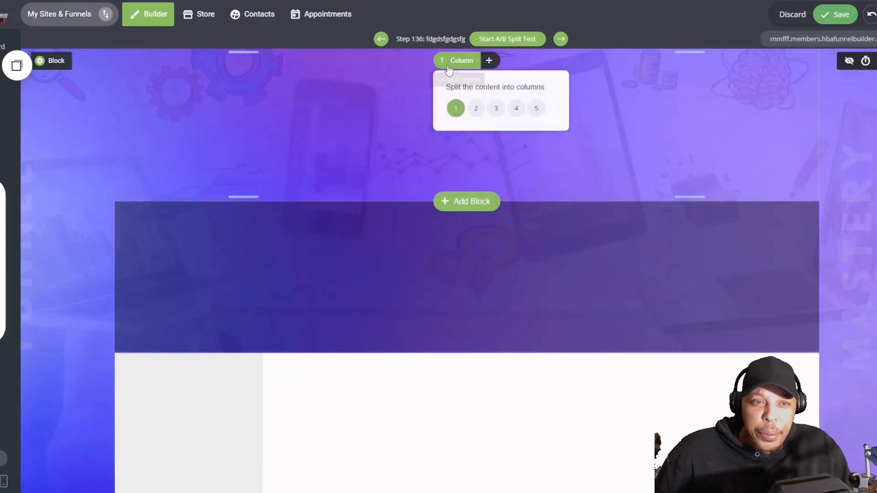
click(476, 108)
Step: Copy the Funnel Builder Mastery logo from the original header and place it in the top block's left column
scroll(391, 167, down, 4)
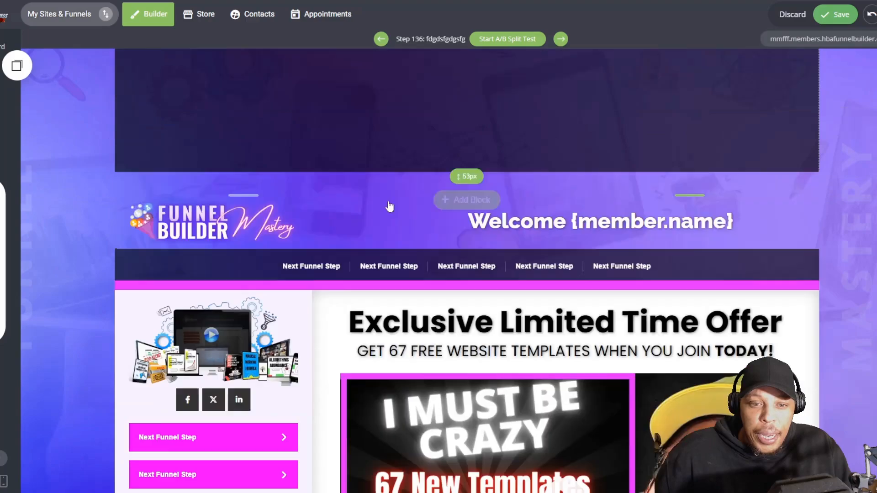
click(214, 200)
click(248, 171)
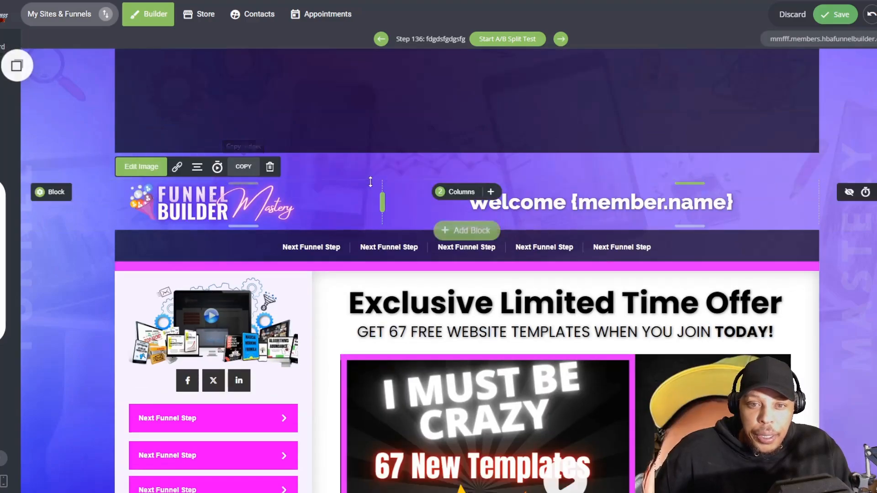
scroll(371, 182, up, 10)
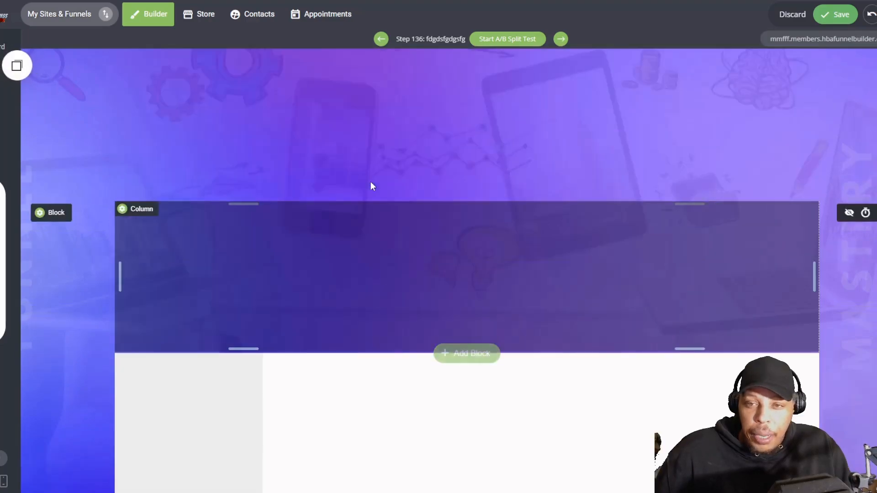
click(17, 65)
drag(75, 159, 265, 87)
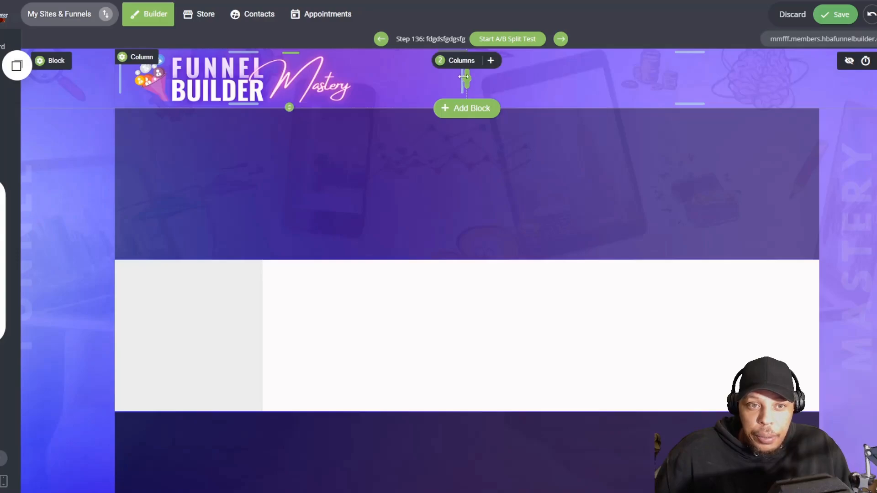
Step: Shrink the copied logo in the top block and tighten the block's height around it
drag(464, 77, 341, 81)
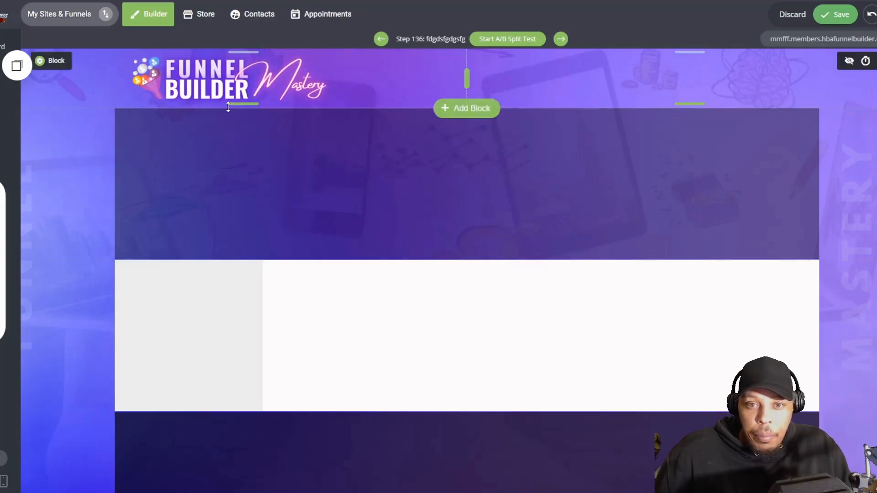
drag(229, 106, 228, 94)
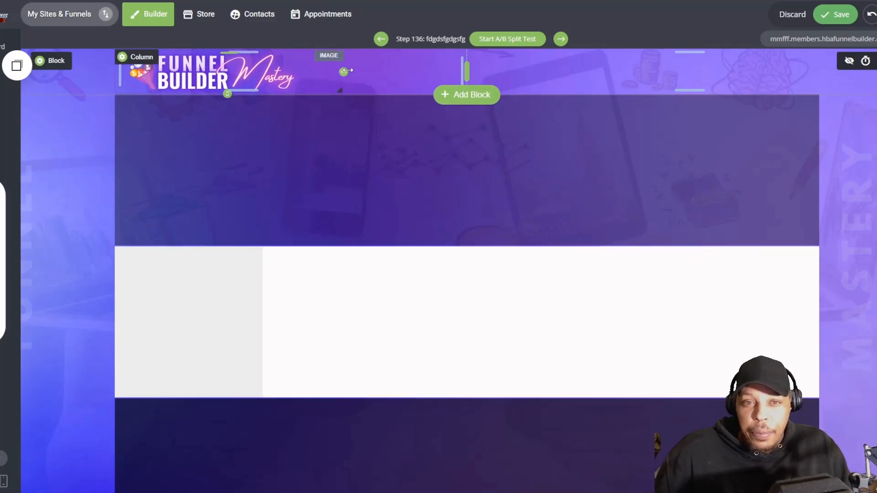
drag(348, 70, 291, 71)
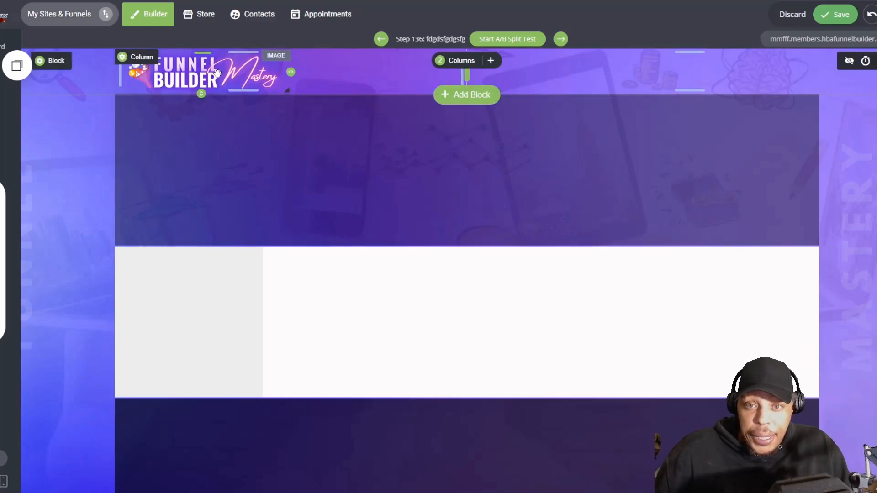
Step: Add a heading to the top block's right column and replace its placeholder text with "Welcome"
click(7, 136)
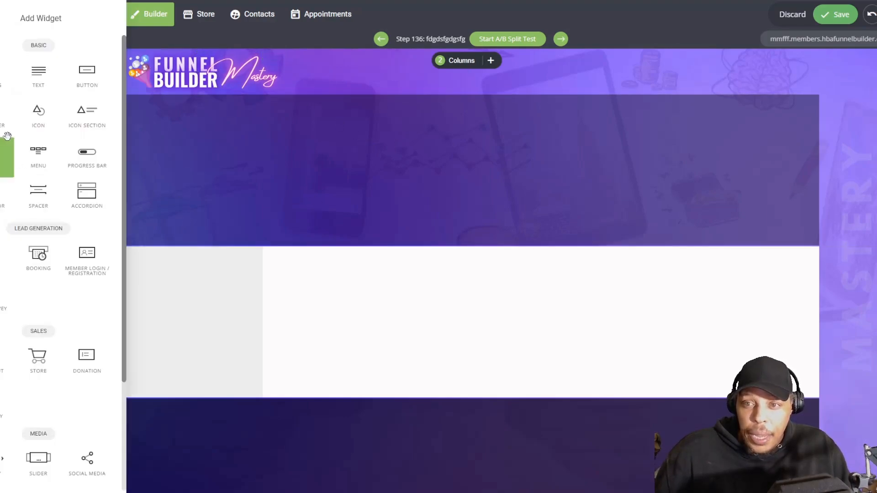
drag(4, 85, 583, 88)
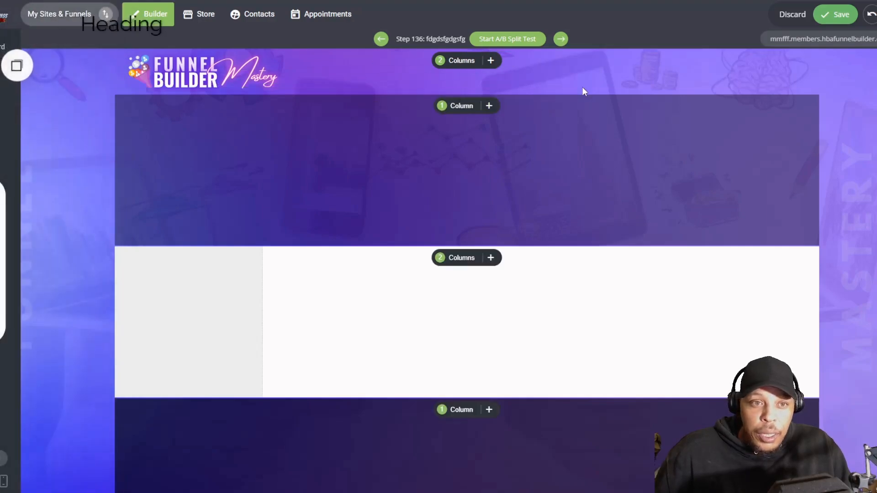
double_click(566, 70)
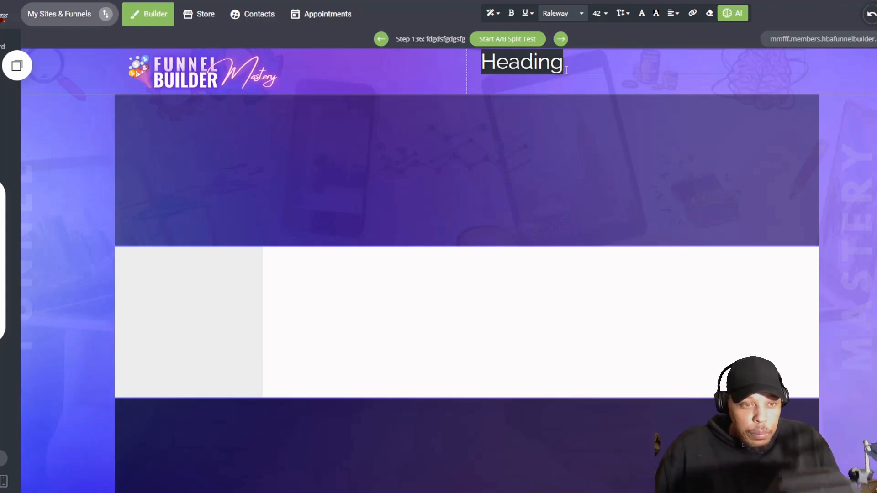
text(W)
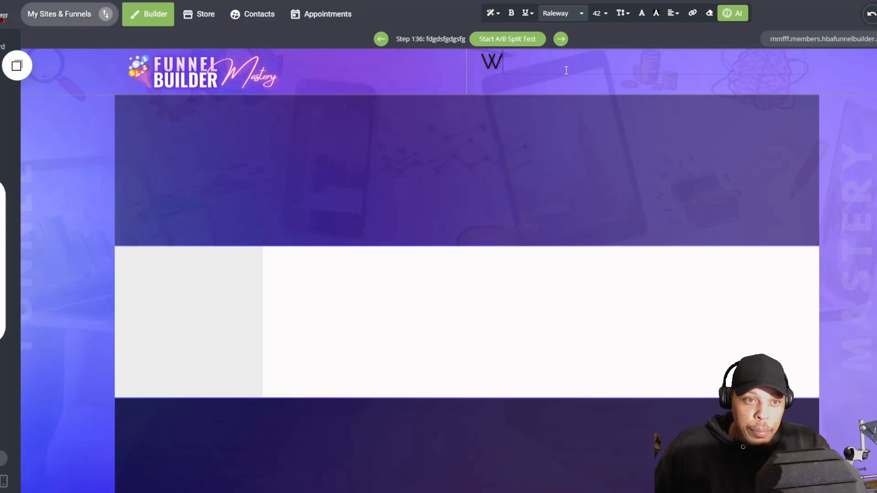
text(elcome {)
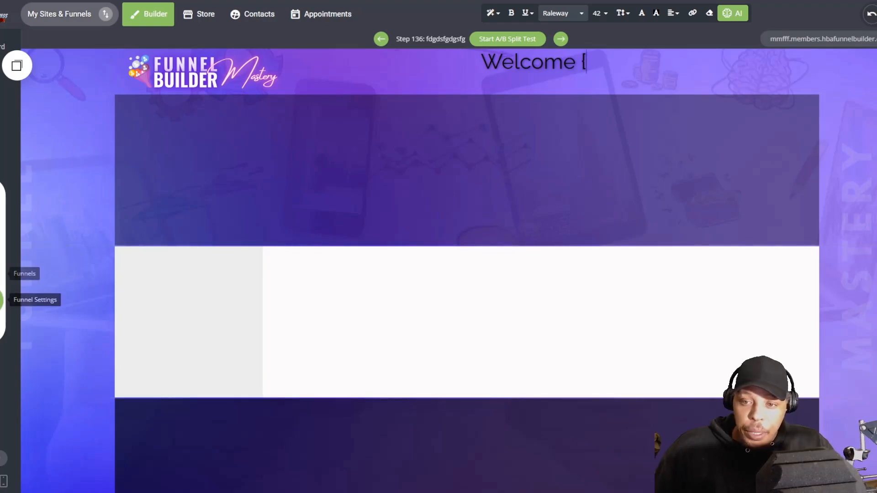
Step: Copy the member's first name tag from the funnel's personalization settings and insert {member.first_name} after "Welcome" in the heading
click(2, 300)
click(4, 237)
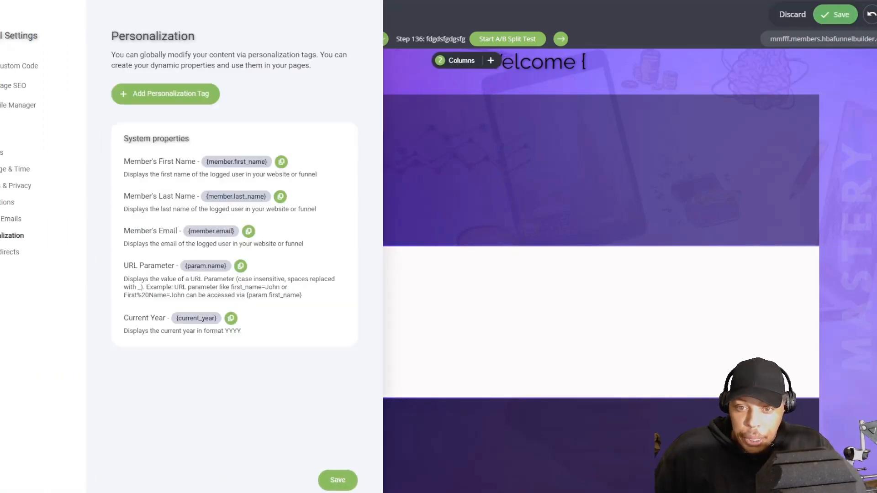
click(260, 145)
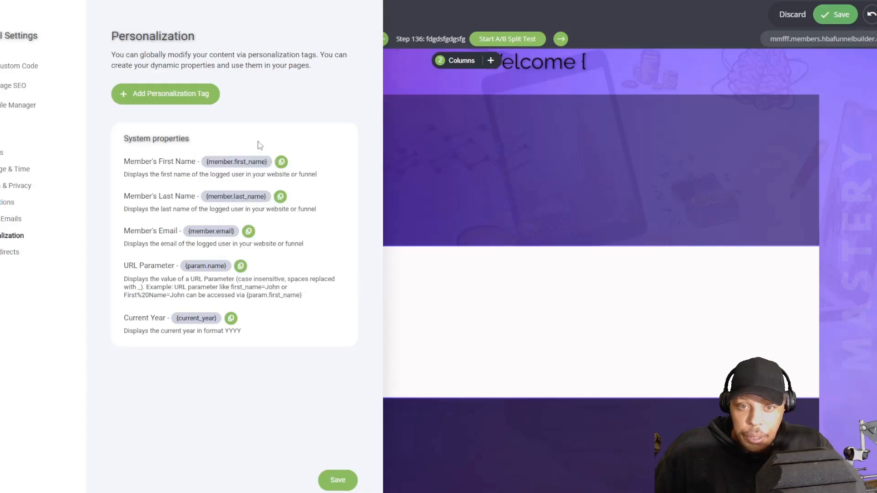
click(286, 167)
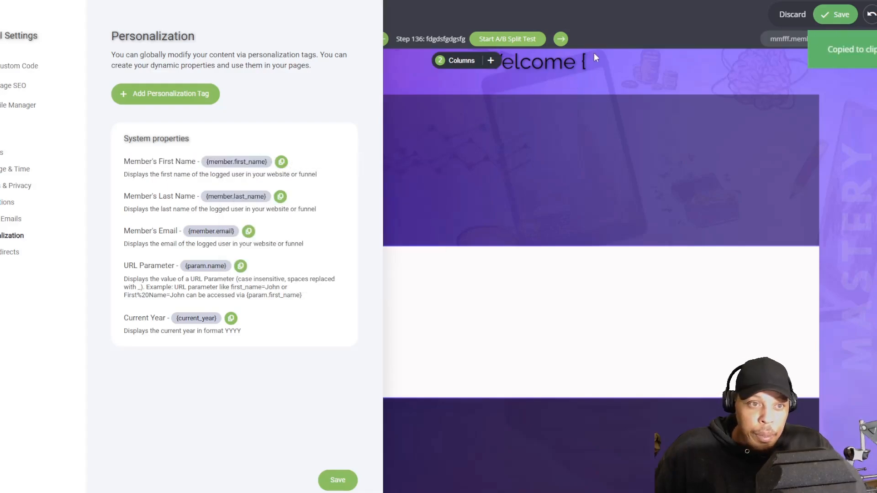
click(591, 62)
click(585, 62)
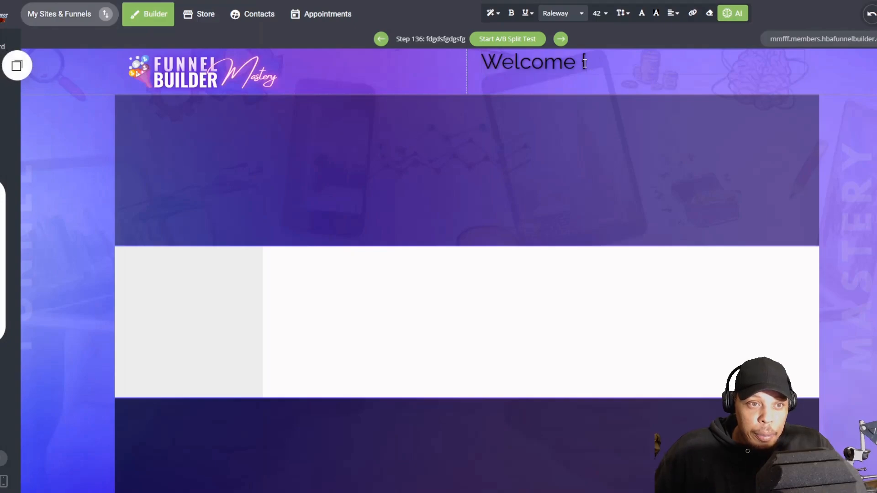
key(ctrl+v)
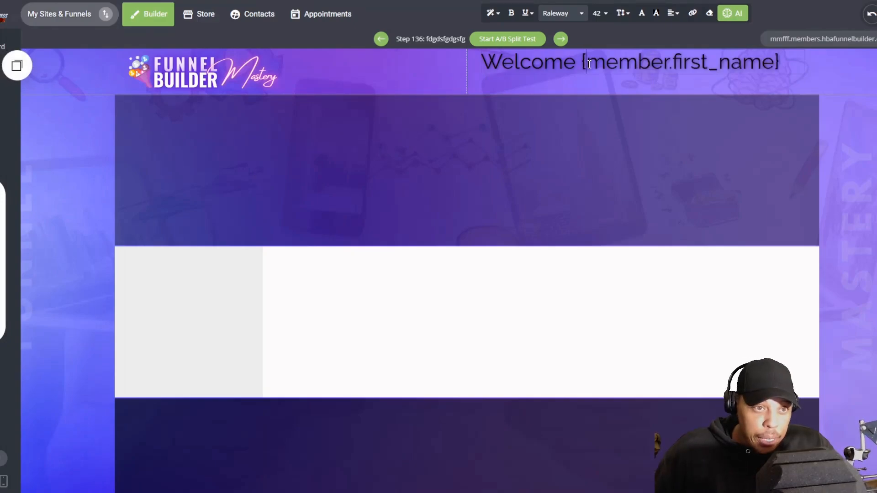
Step: Set the whole welcome heading in bold Poppins and widen its column slightly
key(ctrl+a)
click(571, 14)
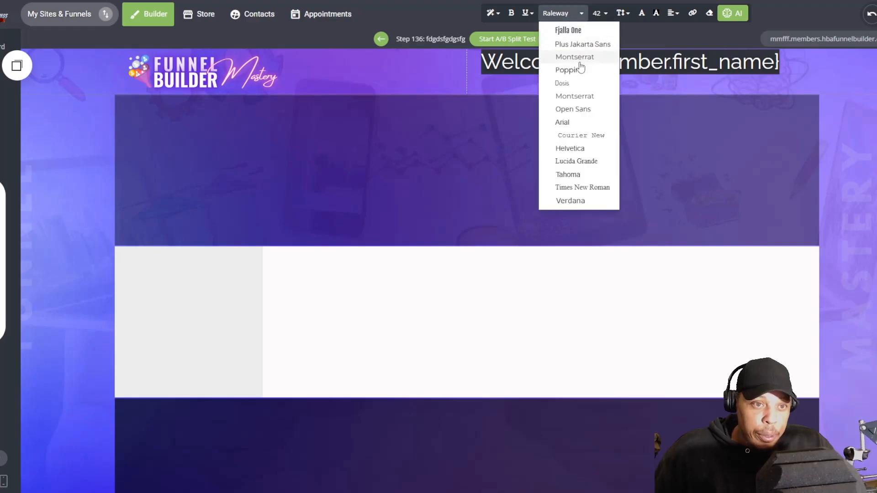
click(582, 72)
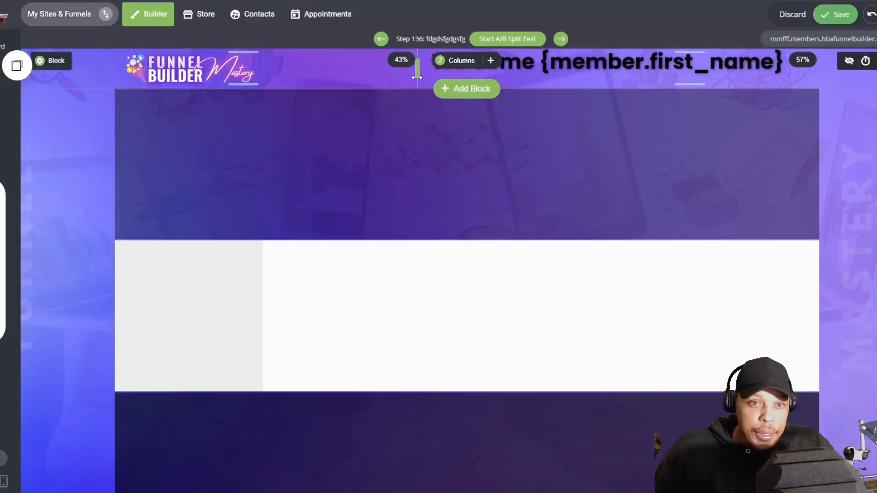
Step: Apply the Header 3 style to the welcome heading and centre its text
triple_click(555, 62)
click(456, 17)
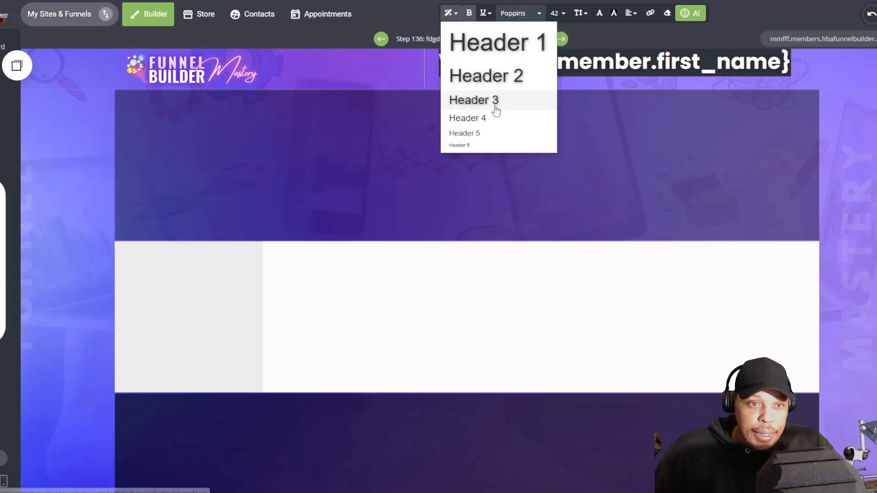
click(494, 102)
click(637, 17)
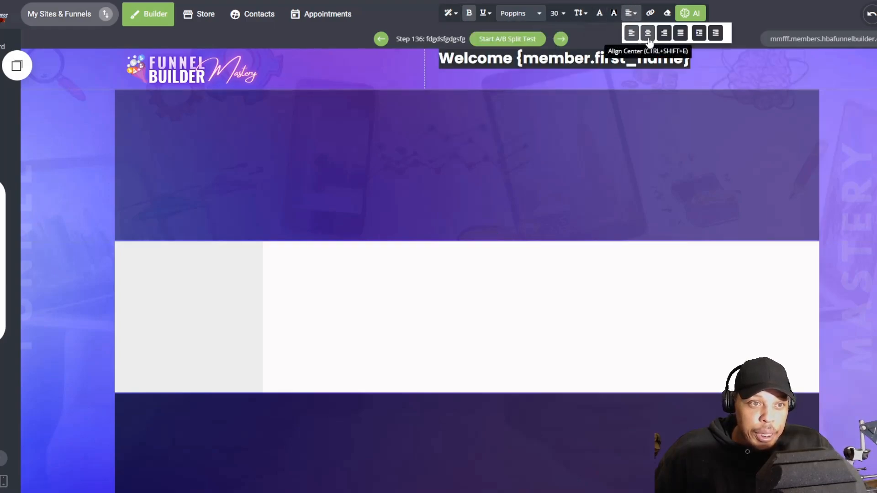
click(648, 31)
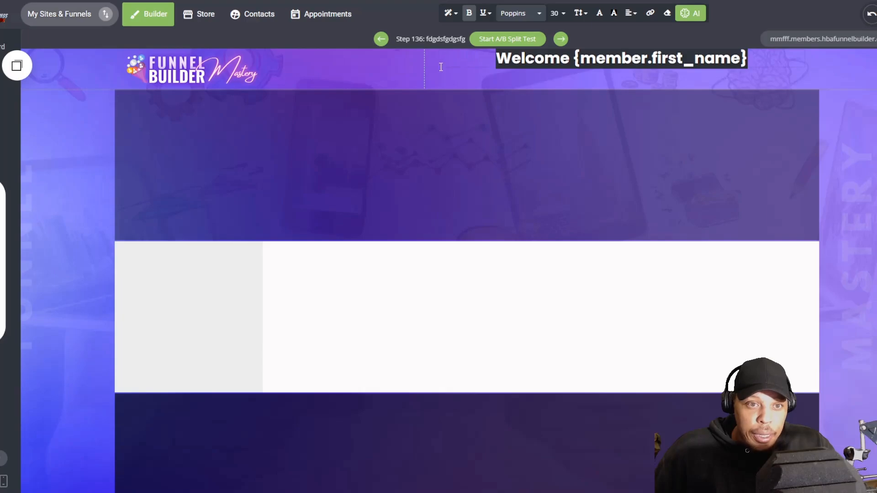
Step: Align the welcome heading's column content to the vertical middle and colour the heading white (FFFFFF)
click(429, 60)
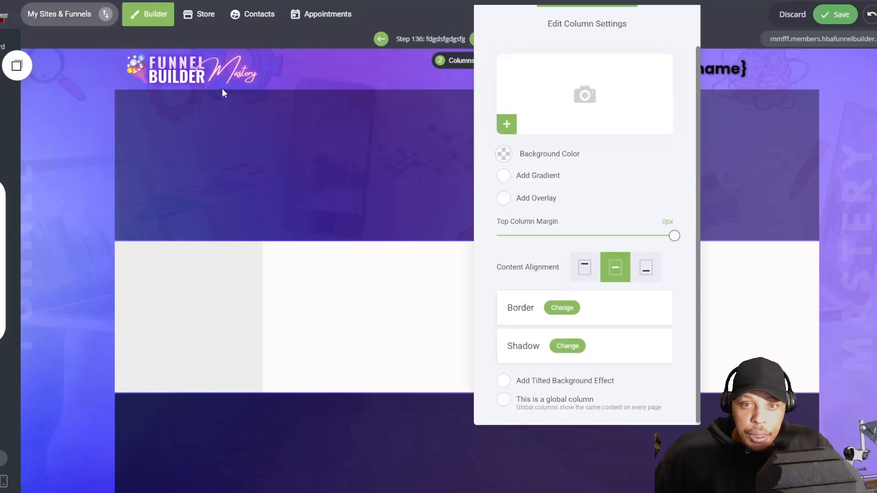
click(220, 81)
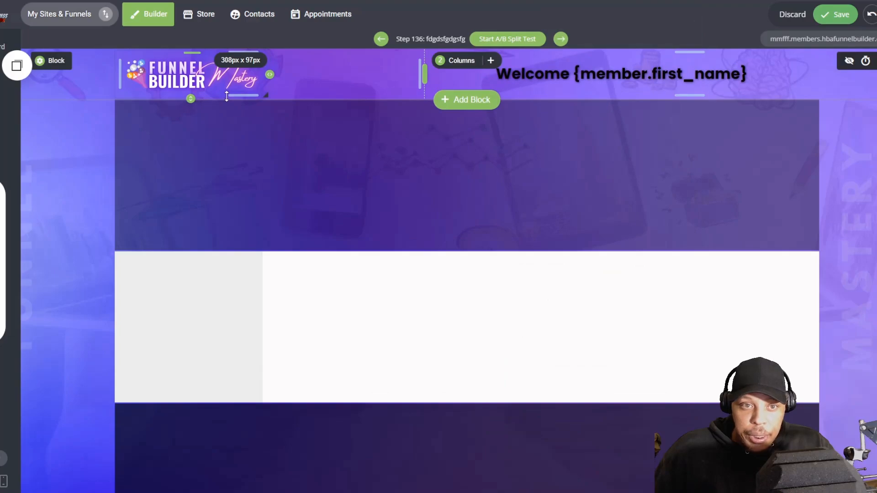
triple_click(553, 82)
click(600, 14)
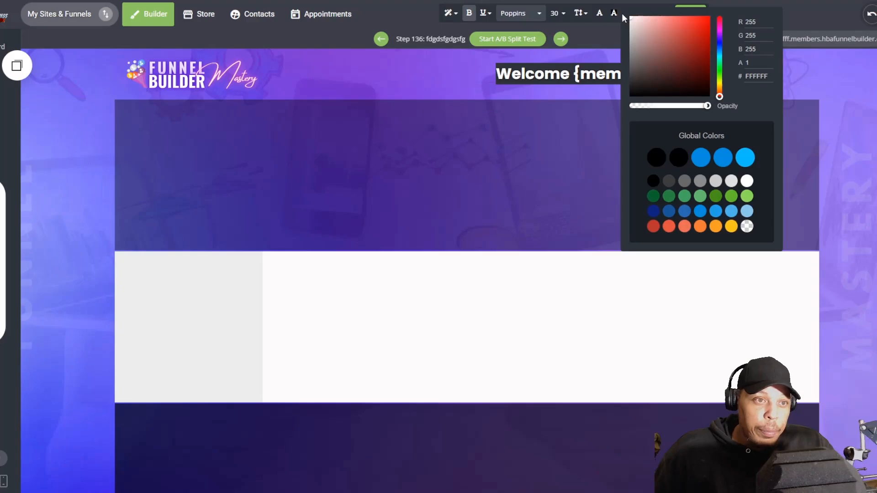
click(361, 197)
Step: Place a menu in the translucent dark block and add a first item linked to Next Funnel Step (recommended)
click(3, 221)
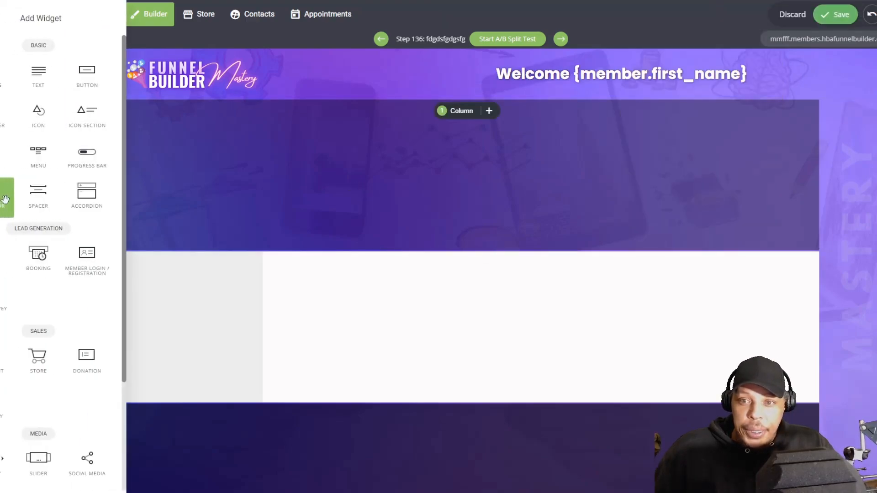
drag(69, 174, 407, 165)
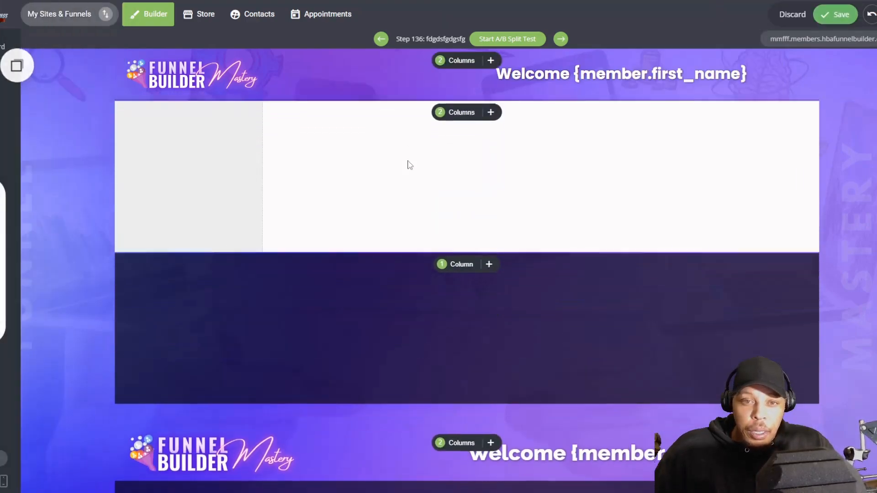
click(770, 90)
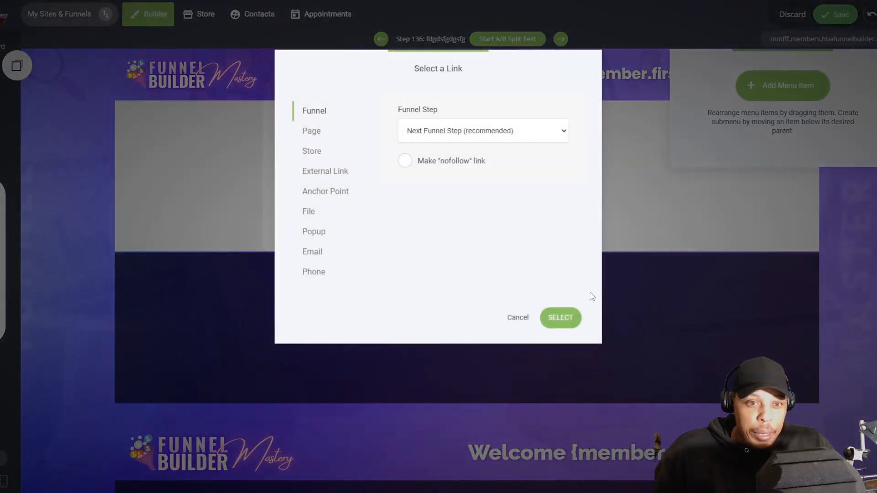
click(571, 315)
Step: Add four more menu items linked to Next Funnel Step (recommended), and leave the menu selected on the page
click(776, 86)
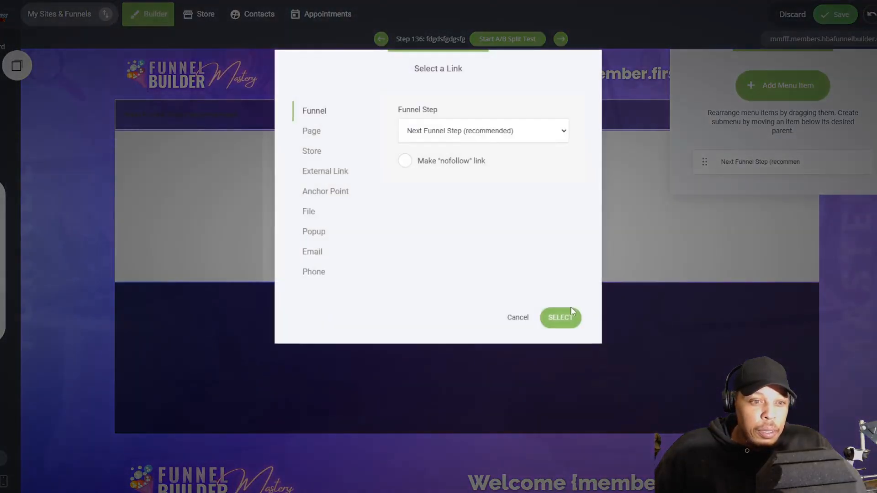
click(567, 316)
click(754, 89)
click(565, 315)
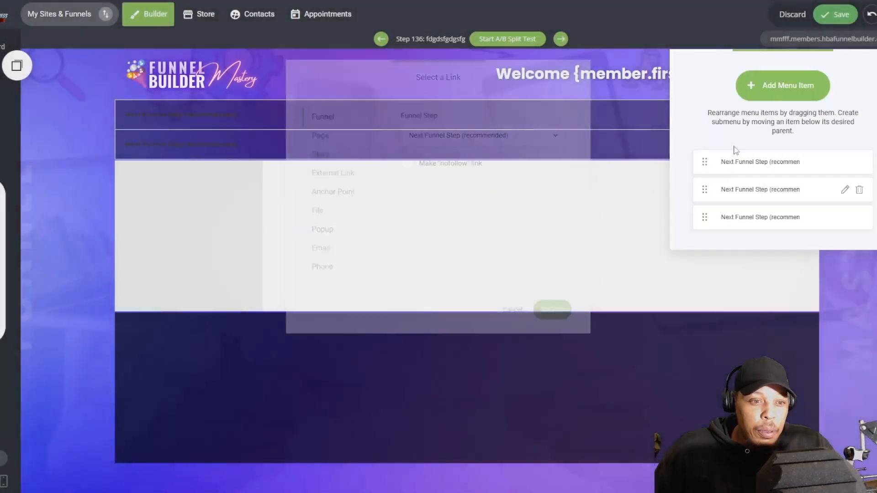
click(775, 93)
click(571, 316)
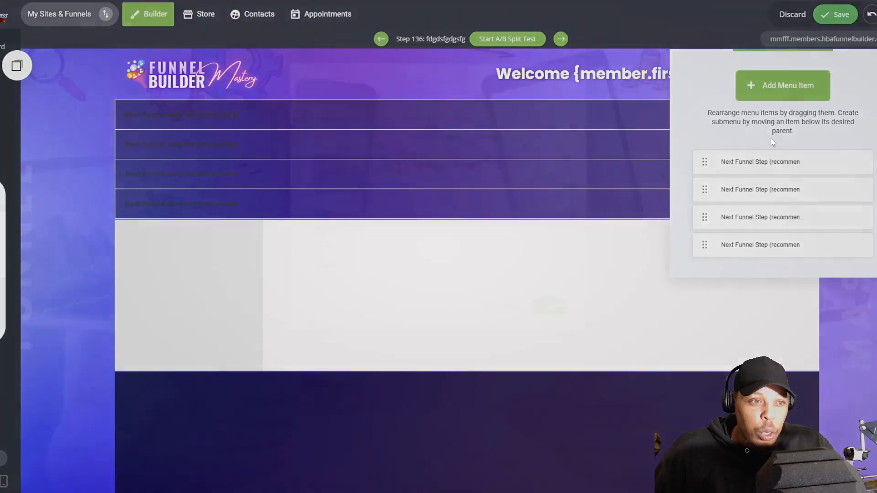
click(777, 88)
click(569, 323)
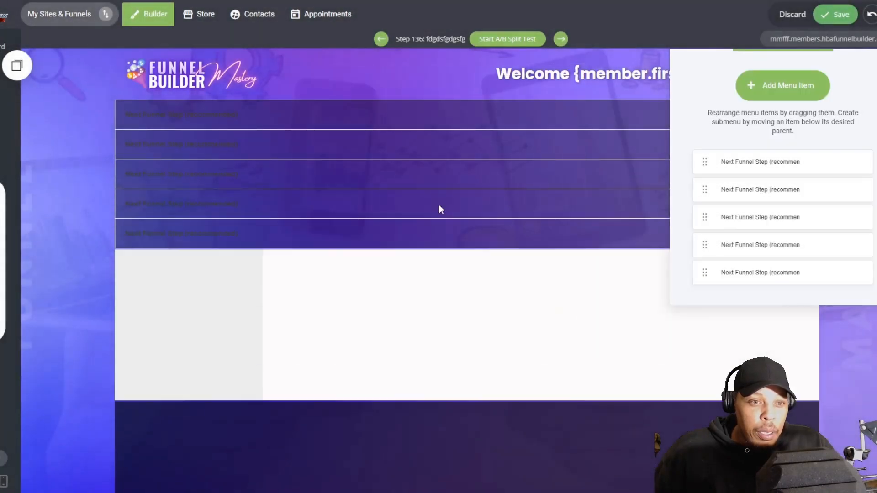
click(294, 173)
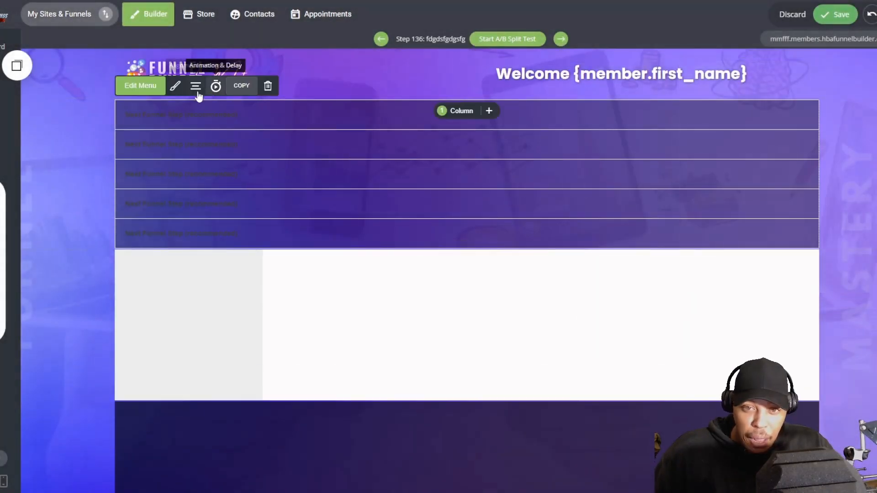
Step: Style the menu with white text in a horizontal layout, and lower the divider colour's opacity to about 0.46
click(176, 88)
click(679, 167)
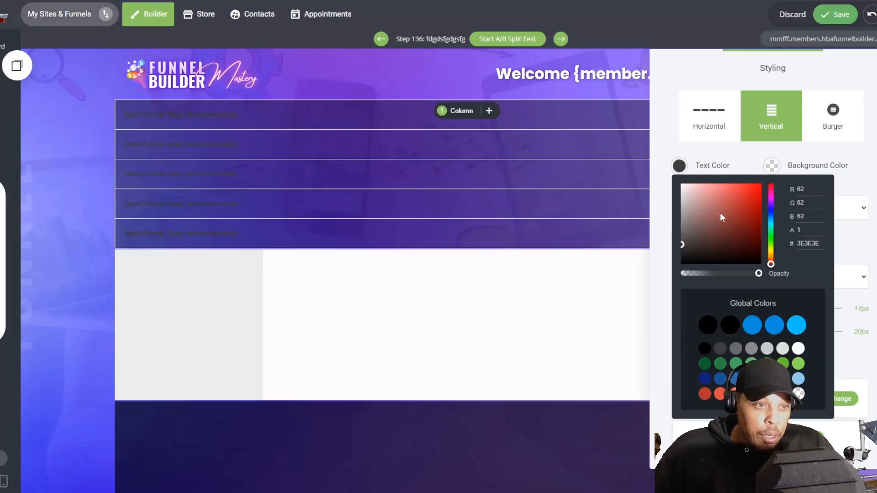
click(682, 185)
click(709, 116)
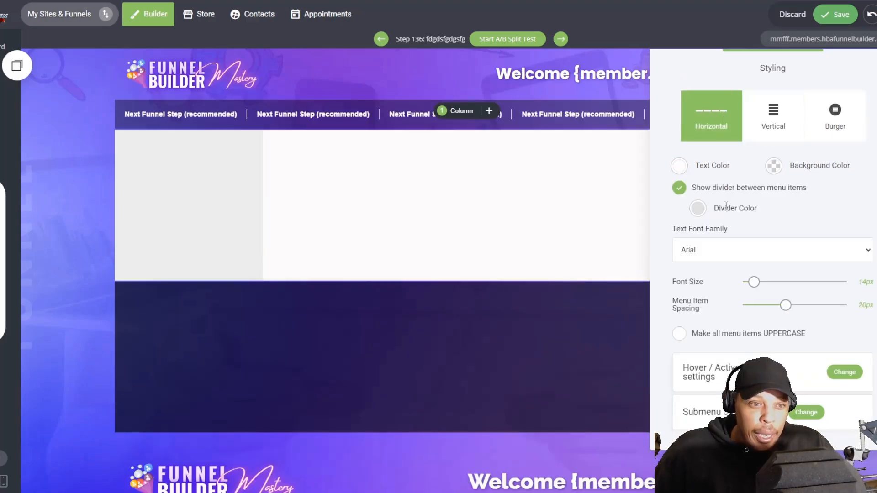
click(698, 209)
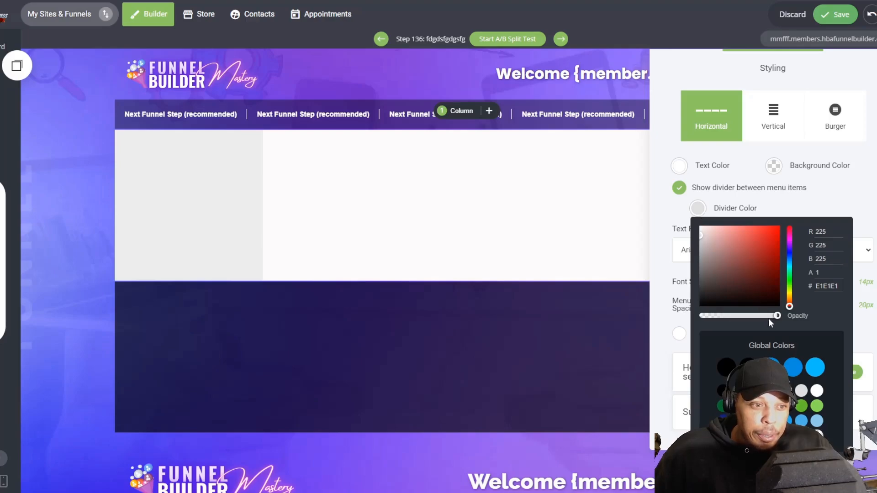
drag(769, 319, 742, 321)
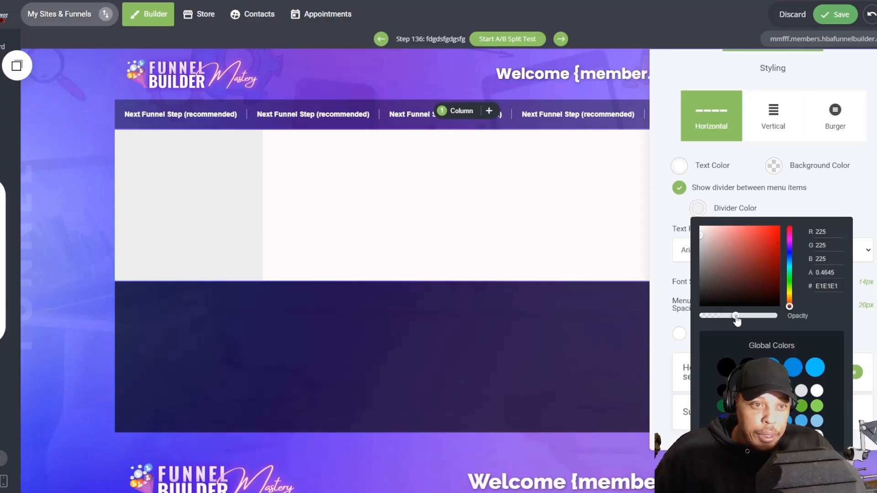
Step: Centre-align the navigation menu within its dark block
click(332, 114)
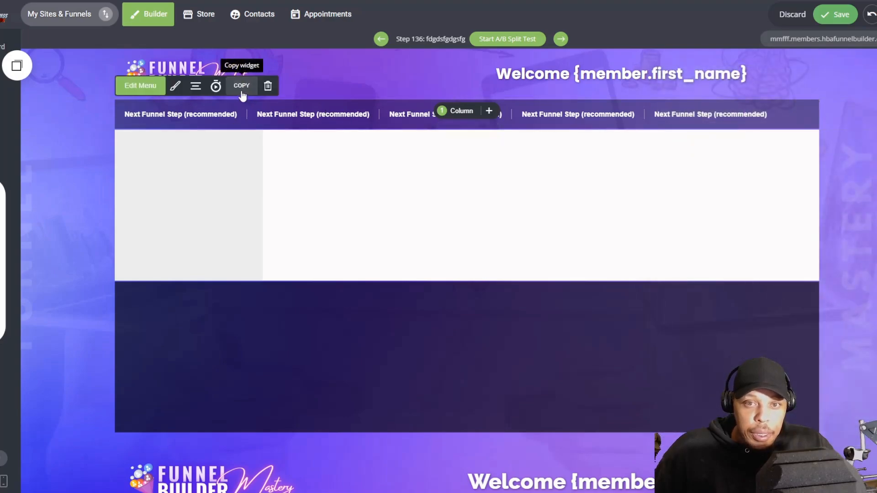
click(197, 86)
click(215, 52)
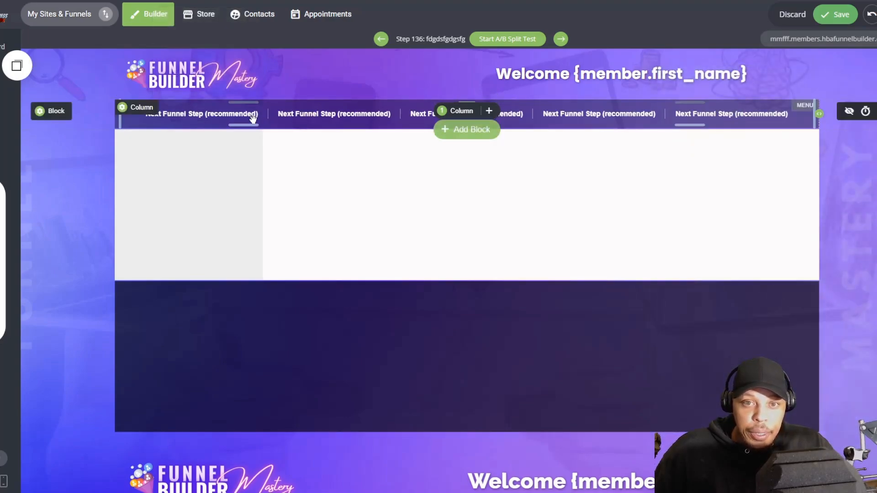
Step: Shorten all five menu item labels to "Next Funnel Step" by removing "(recommended)"
click(140, 85)
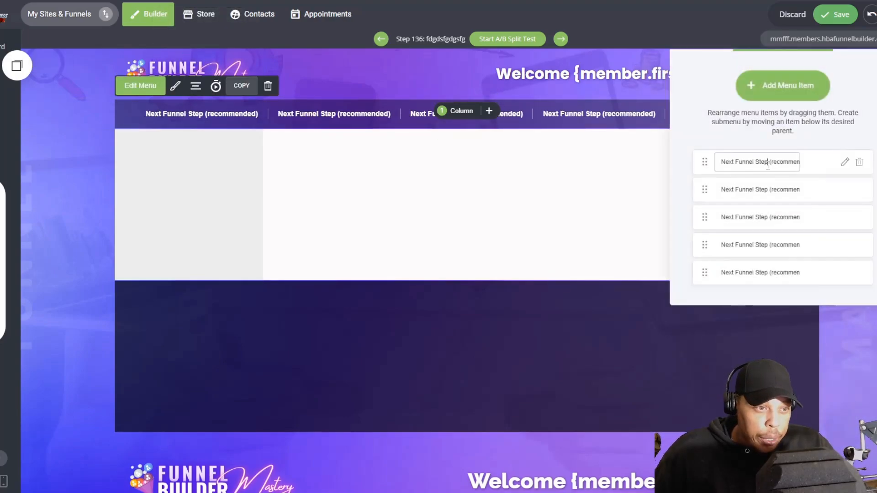
drag(768, 165, 684, 164)
key(BackSpace)
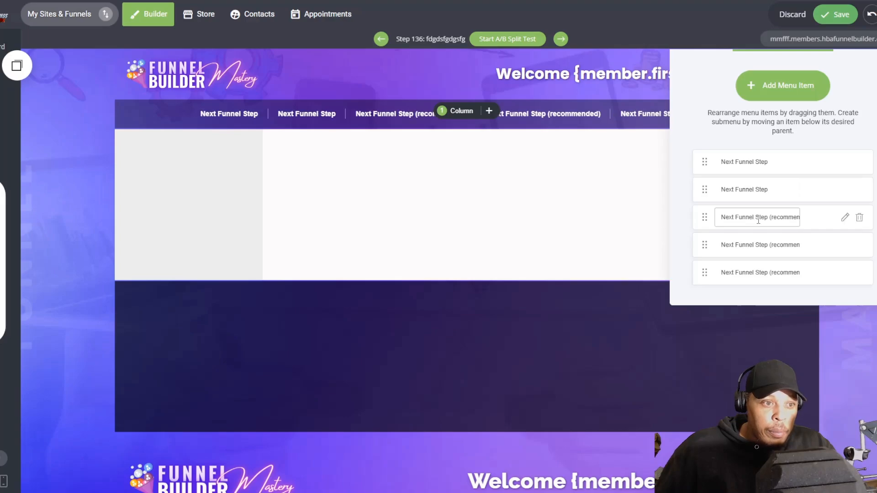
click(758, 249)
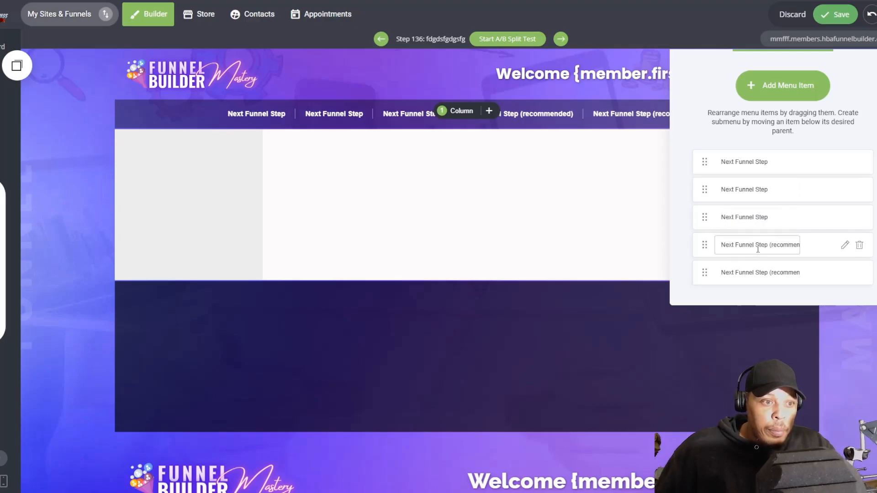
triple_click(757, 275)
click(602, 224)
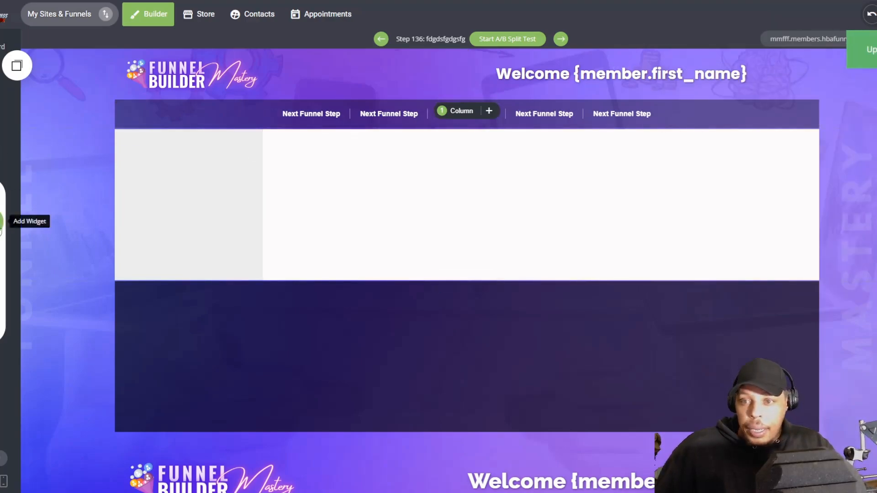
Step: Insert an empty one-column block directly below the menu and remove its spacing above and below
click(2, 224)
drag(2, 125, 259, 145)
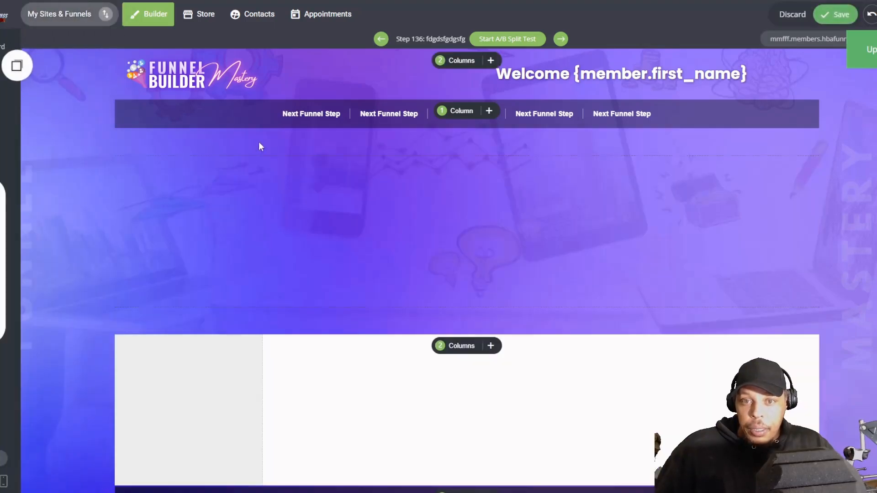
drag(186, 149, 186, 119)
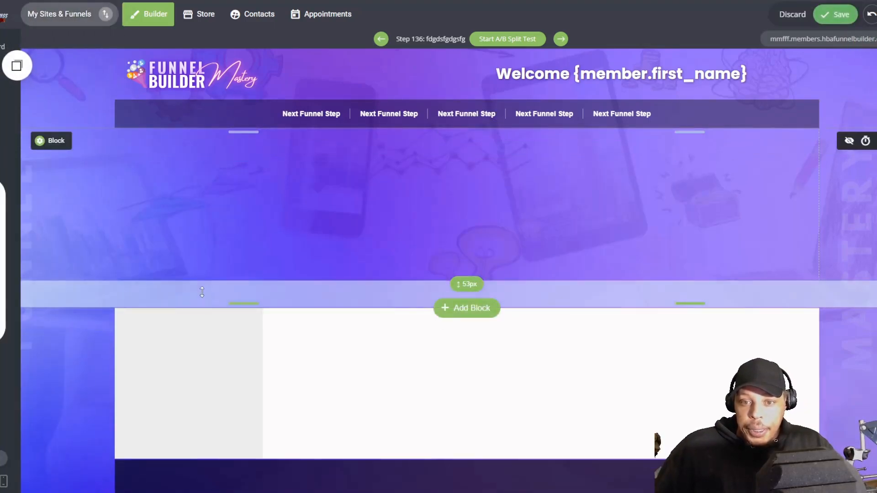
drag(200, 292, 202, 256)
Step: Fill the new block's column with the pink background colour FF0086
click(146, 140)
click(194, 154)
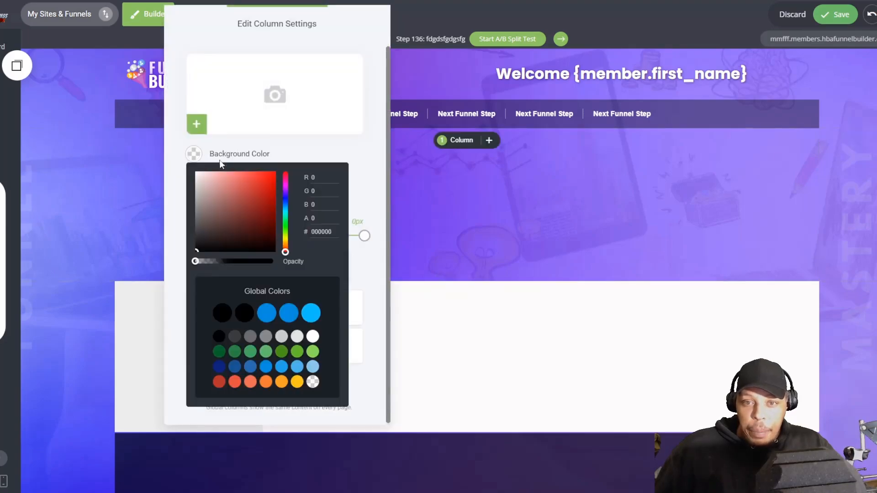
click(275, 173)
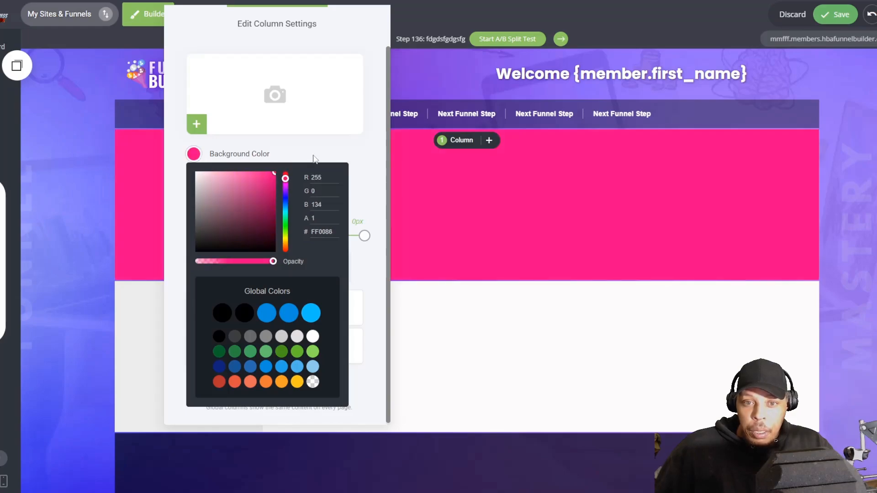
click(436, 194)
Step: Assign the custom class name thinbar7 to the pink block and save the page
click(51, 144)
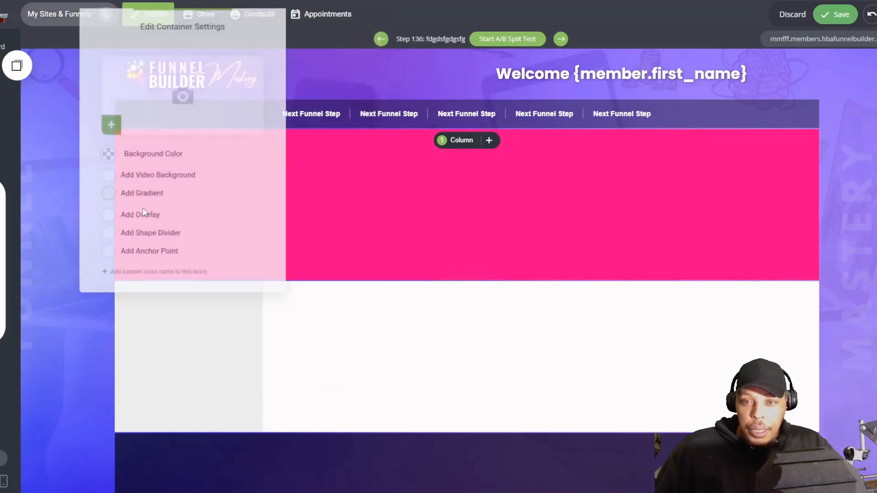
click(152, 275)
click(161, 293)
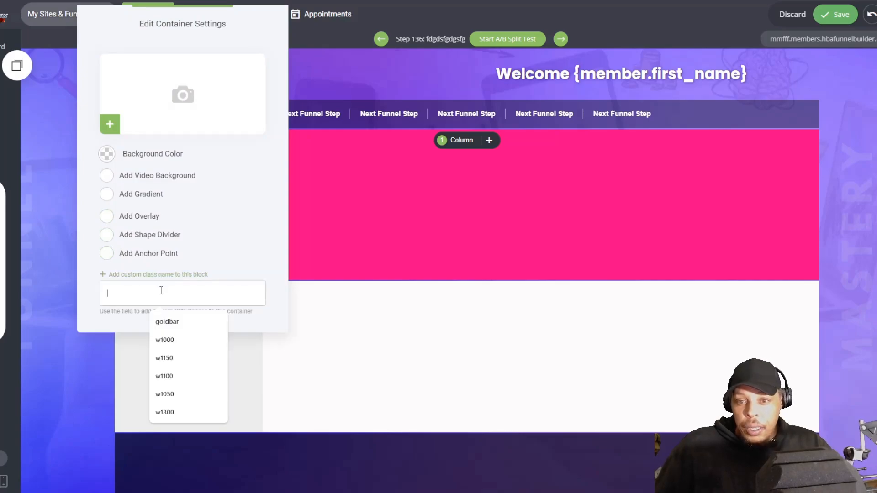
text(thn)
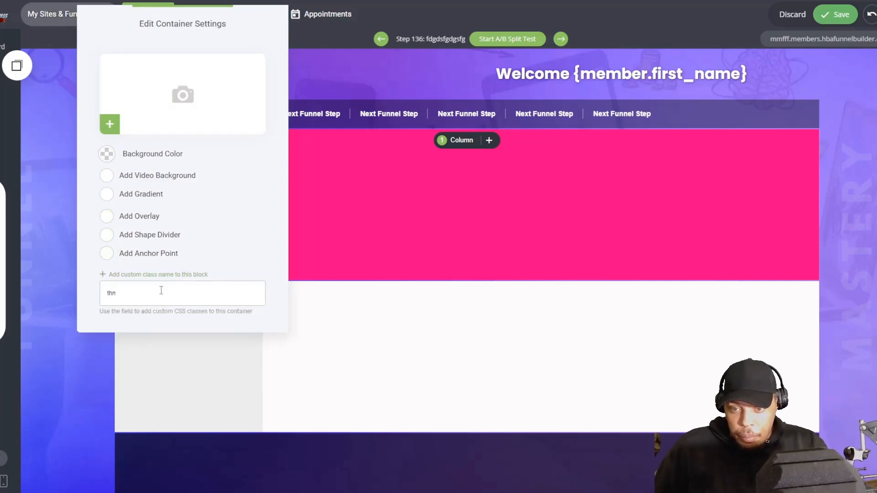
key(BackSpace)
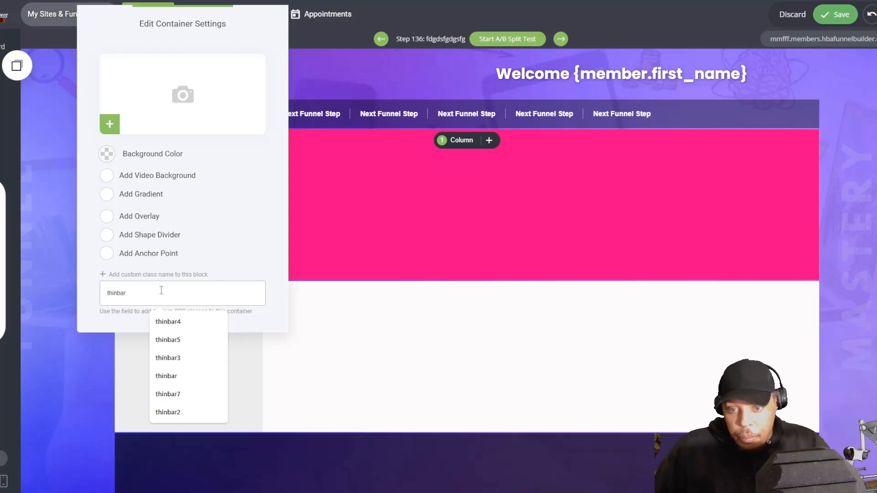
click(196, 396)
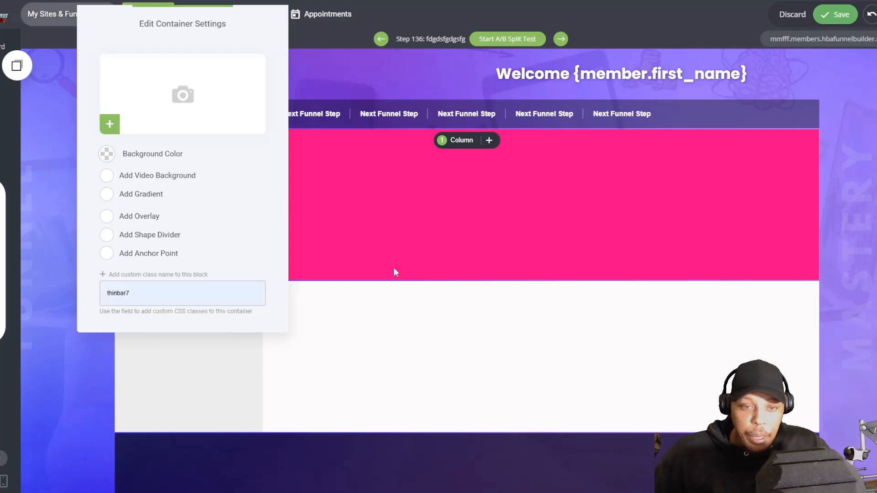
click(455, 213)
click(836, 14)
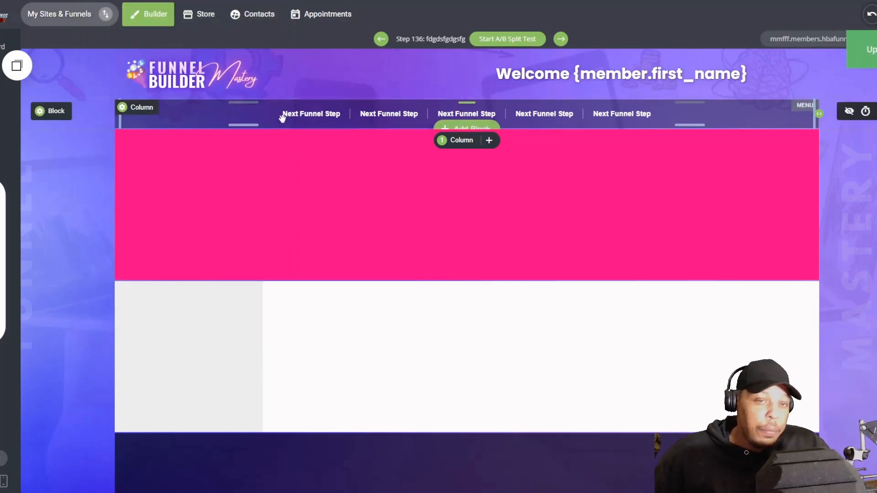
Step: Examine the template's custom CSS in the code widget in the COMPANY footer block
scroll(262, 219, down, 1)
scroll(262, 220, down, 5)
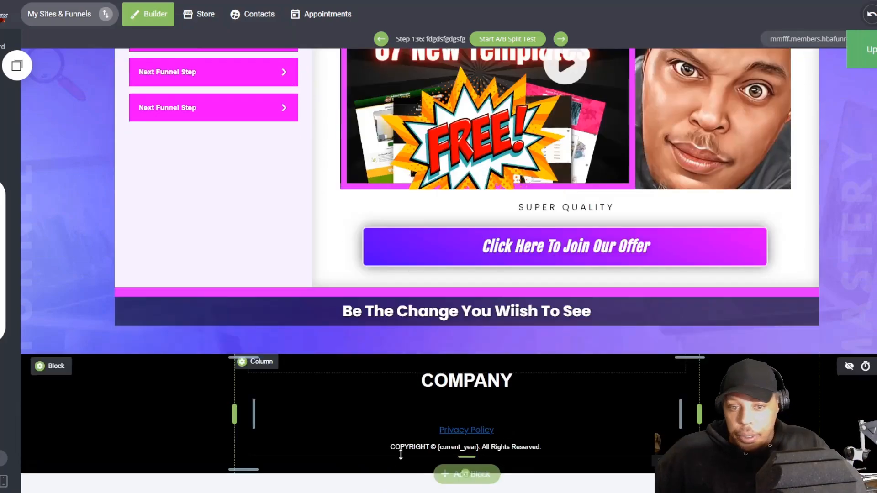
click(414, 421)
click(275, 378)
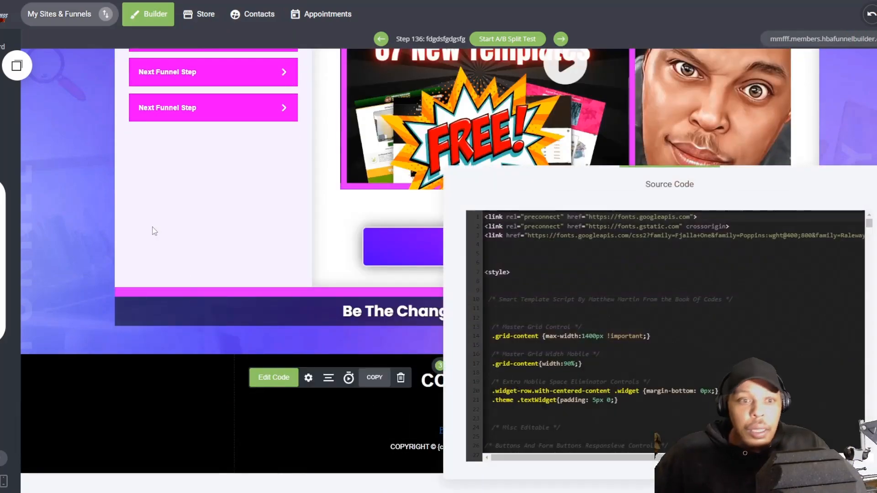
scroll(649, 259, down, 10)
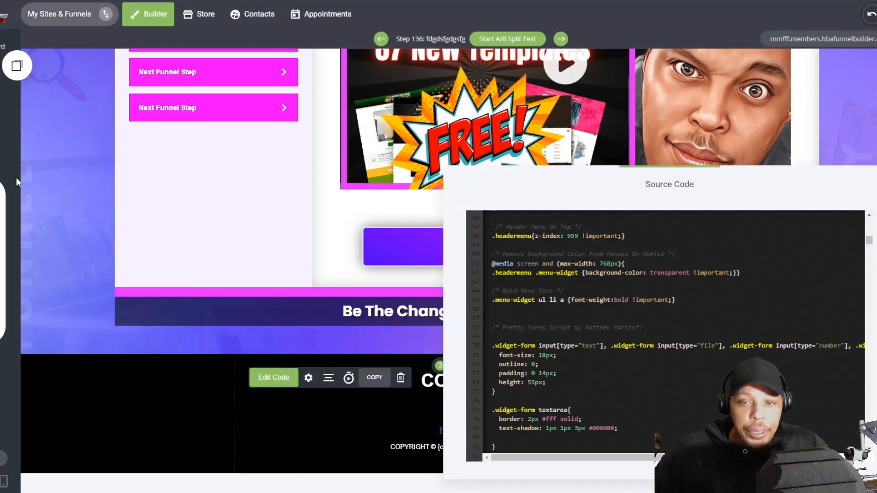
click(127, 200)
Step: Place a copy of the pink block between the two-column content block and the dark block, then save and reload the page
scroll(299, 221, up, 15)
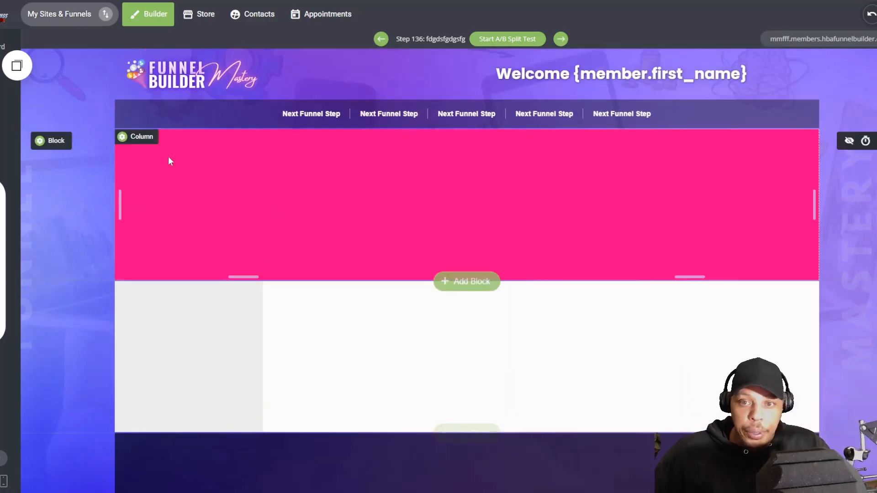
scroll(109, 211, down, 8)
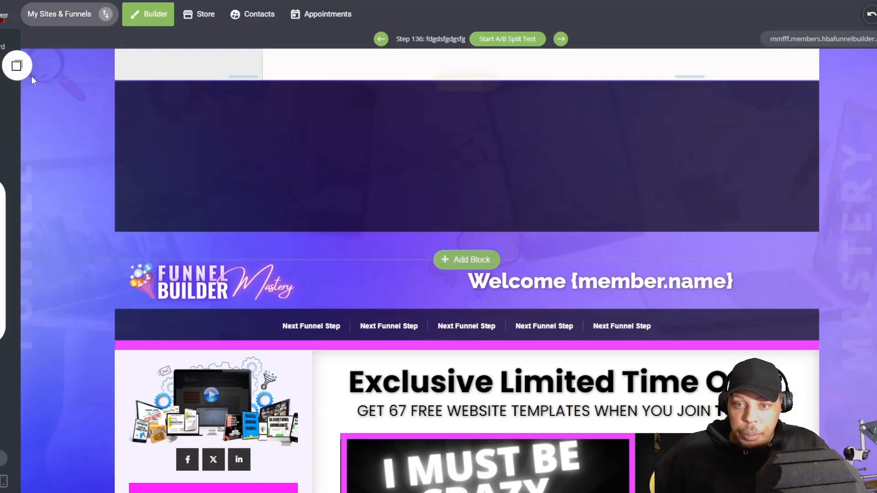
click(16, 65)
drag(55, 192, 356, 119)
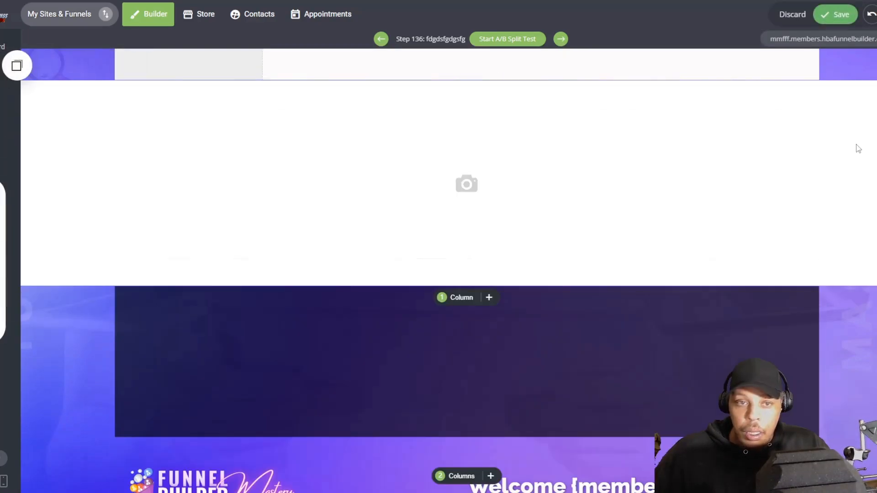
click(835, 14)
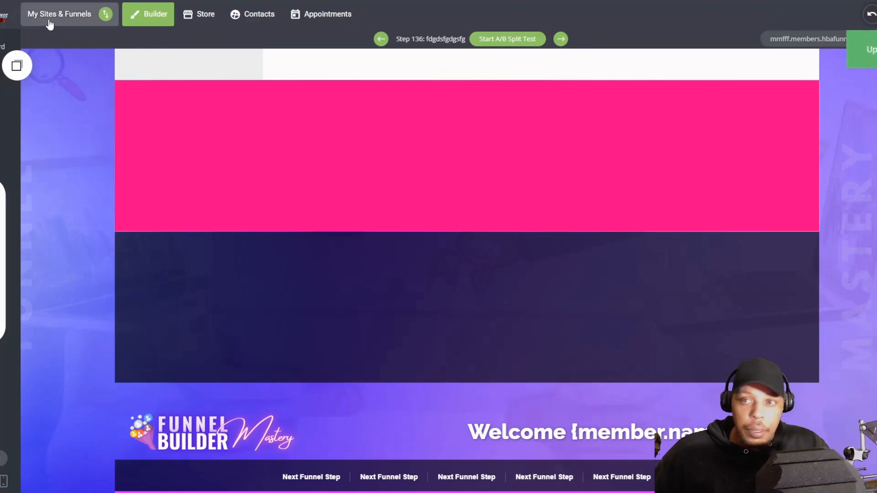
key(F5)
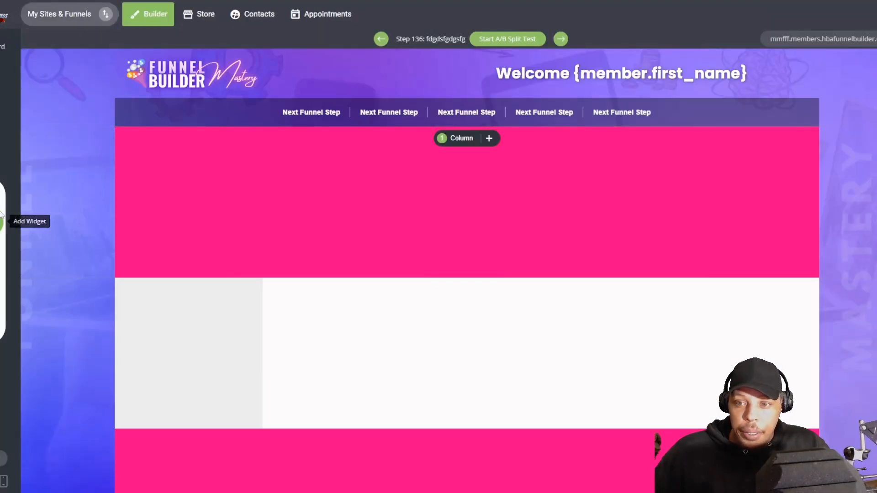
Step: Place a text widget in the pink block under the menu and cut its sample text down to "Lorem ipsum"
click(1, 221)
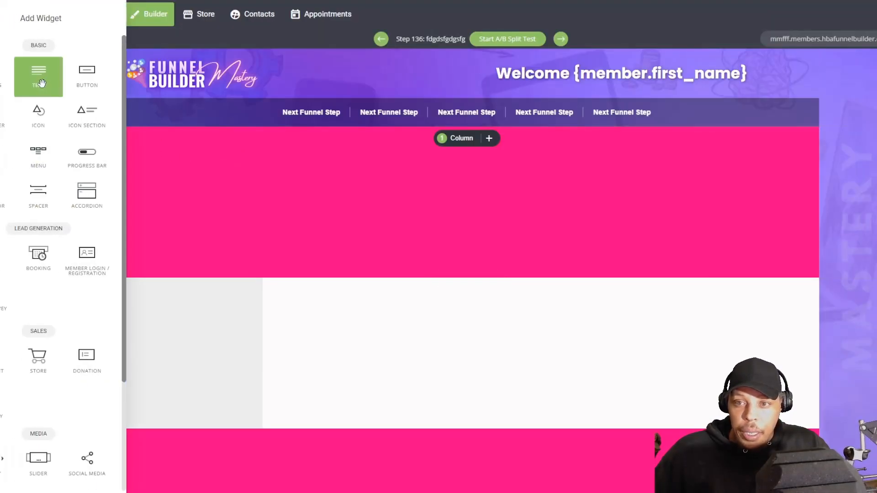
drag(37, 74, 338, 204)
click(179, 141)
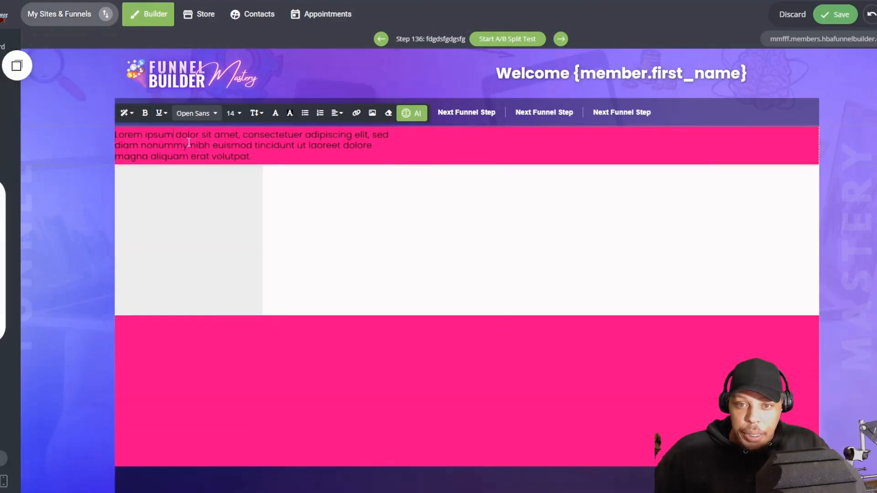
drag(174, 136, 411, 192)
key(BackSpace)
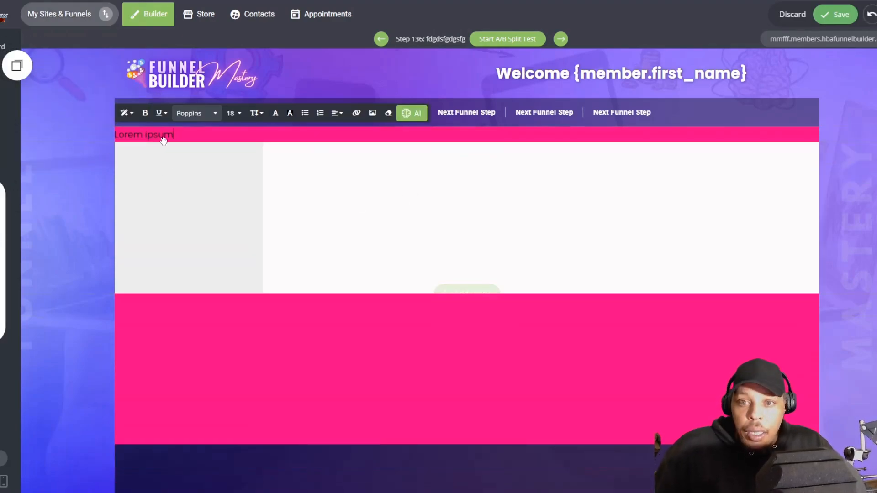
Step: Set the pink block's text to 0.5 line height and delete its wording to shrink the block to a thin bar
click(267, 113)
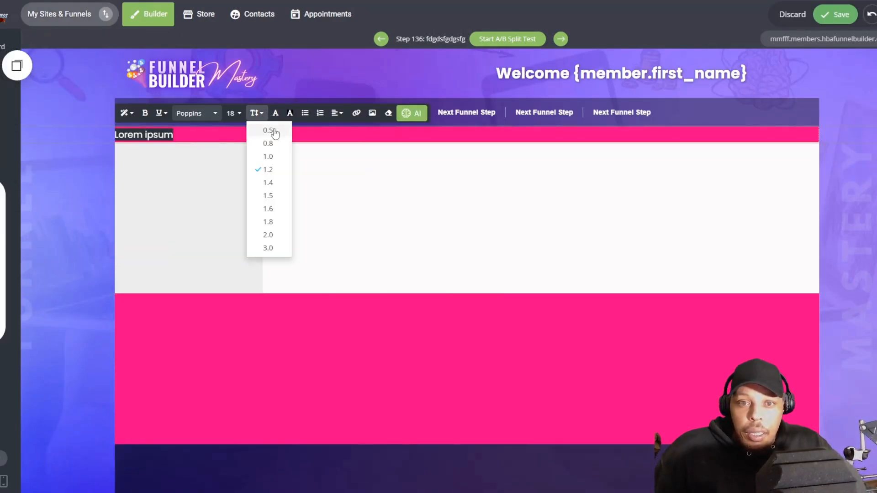
click(273, 132)
key(BackSpace)
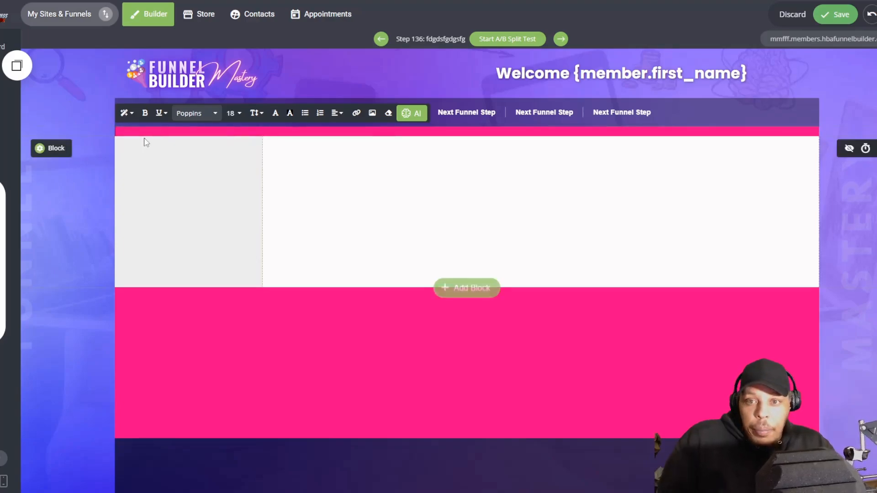
click(60, 131)
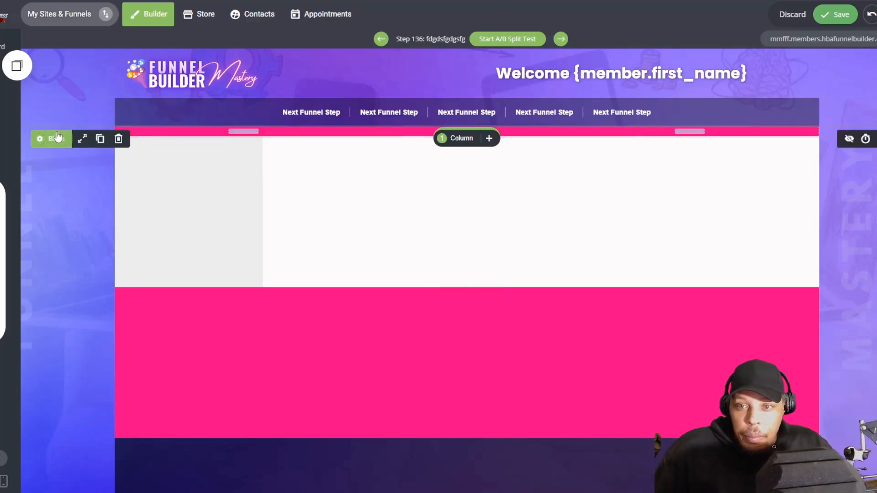
scroll(108, 199, down, 5)
scroll(108, 199, up, 3)
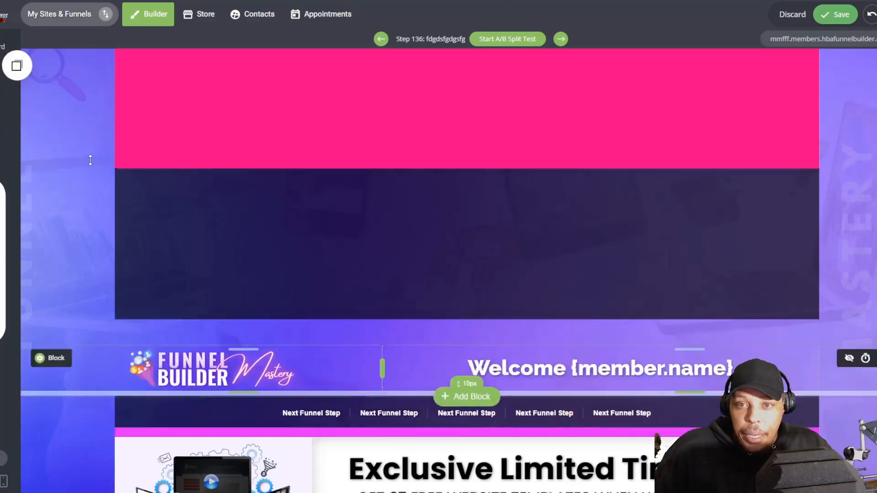
Step: Shrink the lower pink block to a thin bar with a copied blank text widget, deleting the surplus widget, and widen the grey sidebar column
click(22, 71)
drag(71, 164, 376, 200)
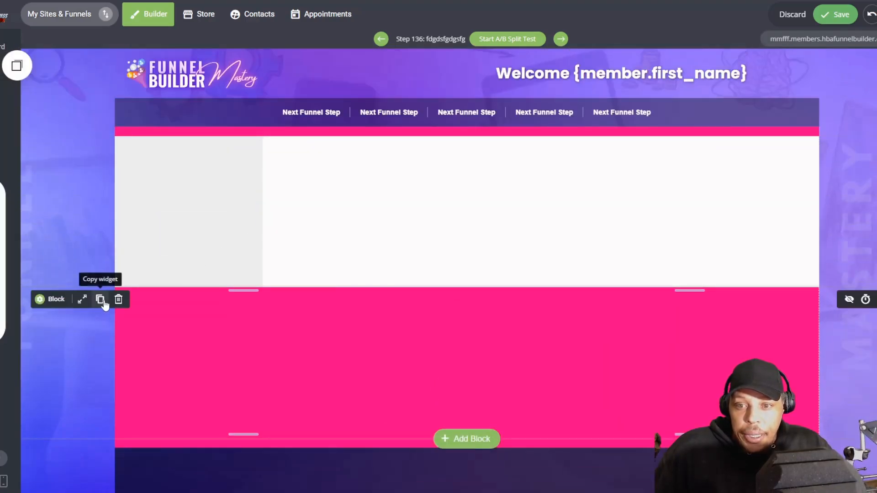
click(118, 300)
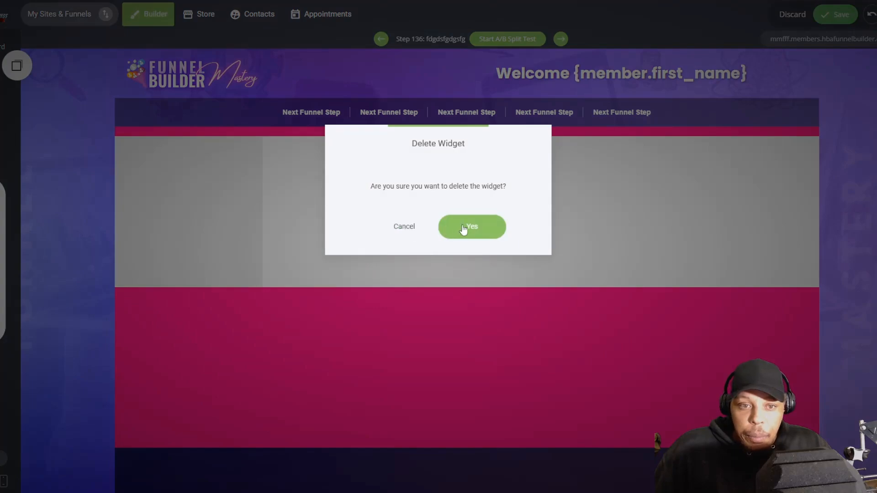
click(471, 227)
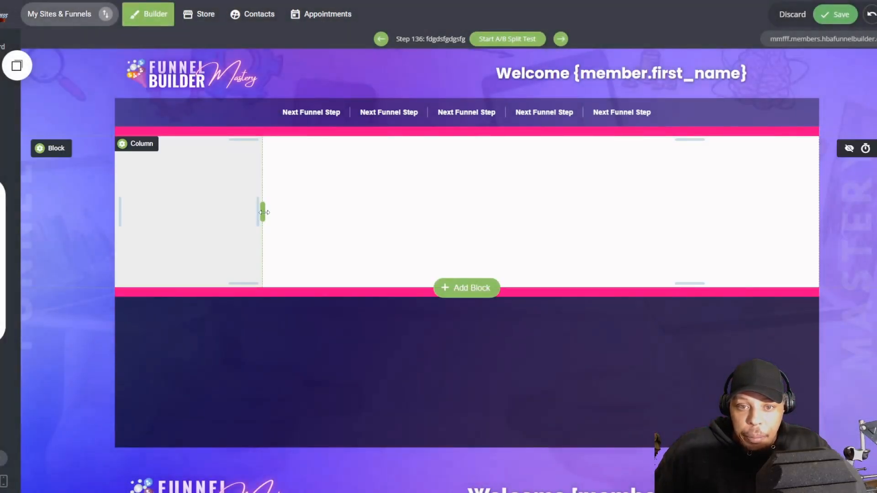
drag(264, 212, 312, 212)
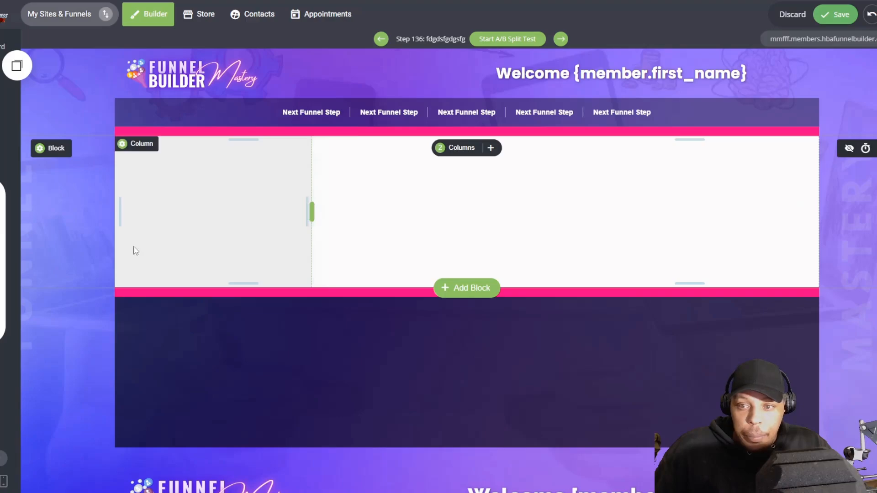
Step: Place a heading widget in the dark block under the lower pink bar and colour its text white
click(17, 65)
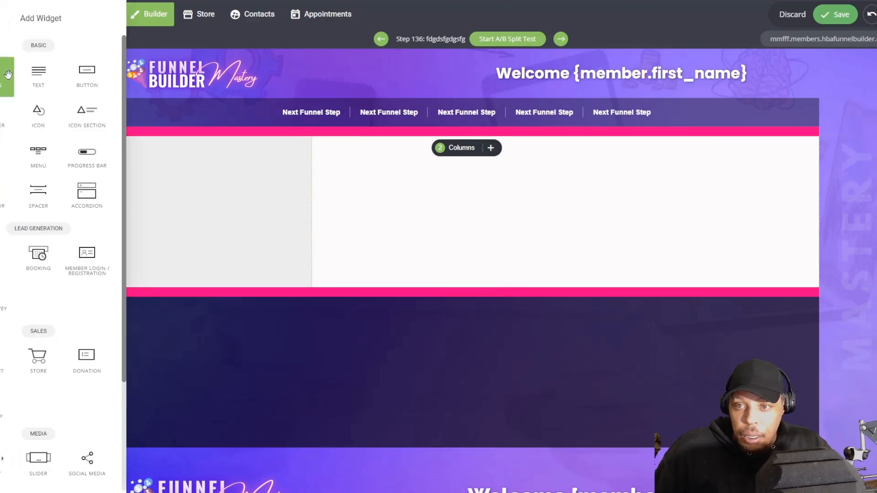
drag(8, 75, 469, 345)
double_click(198, 311)
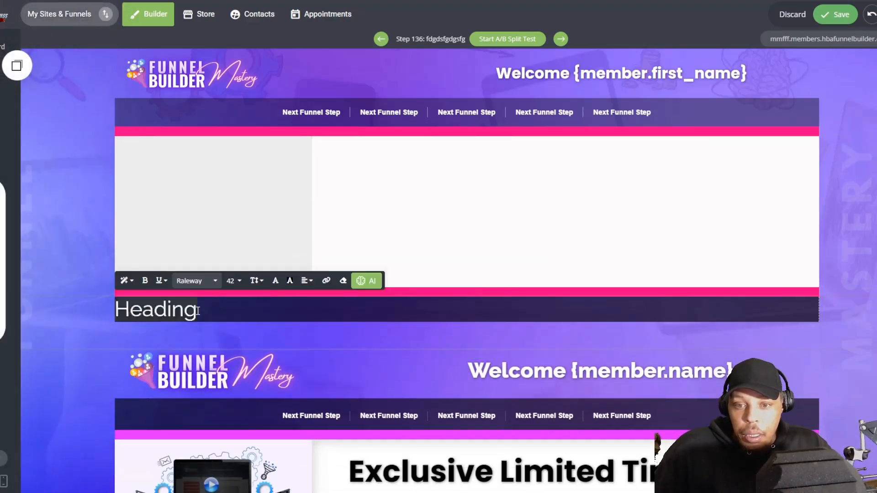
click(283, 280)
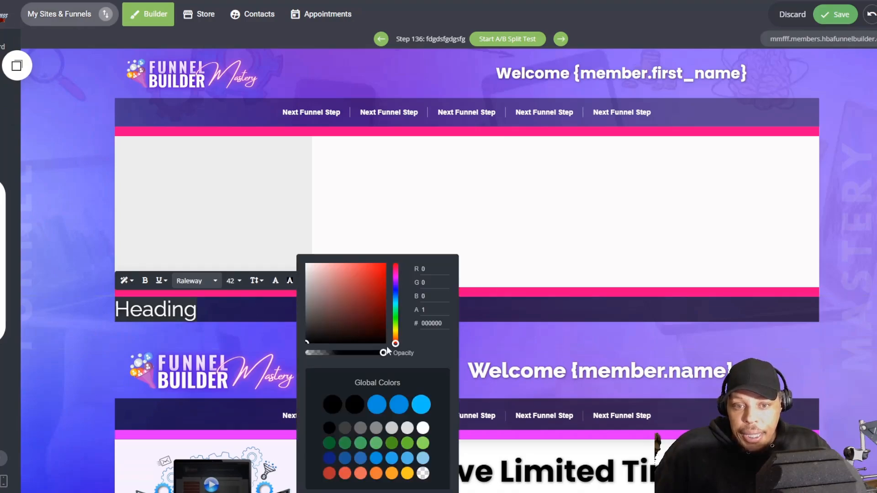
click(424, 428)
click(165, 311)
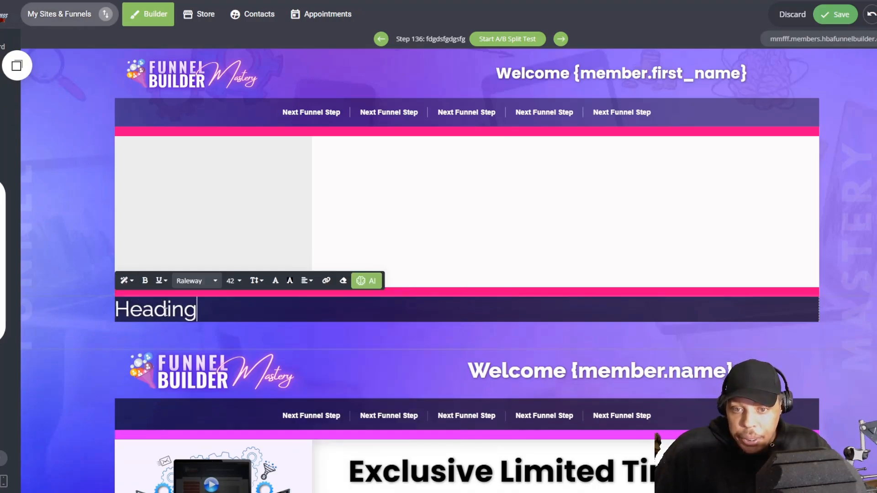
Step: Format the footer heading in Poppins with the Header 3 style and a larger line height
click(194, 281)
click(201, 335)
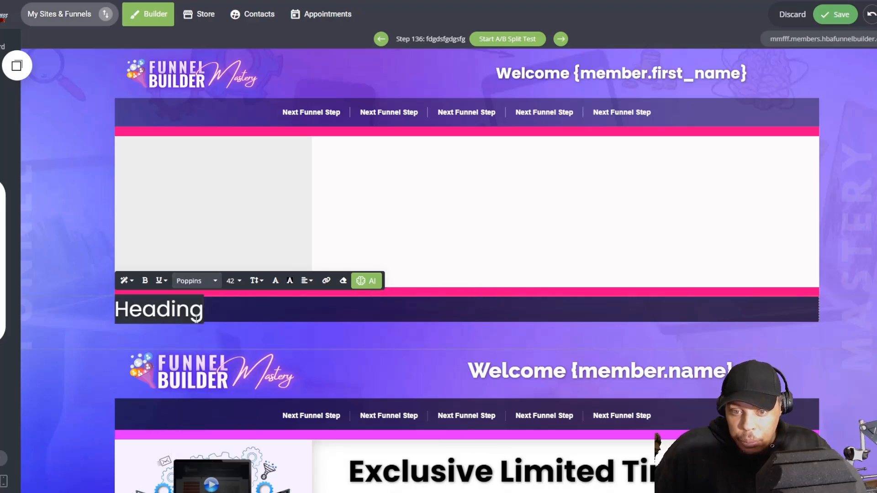
click(124, 280)
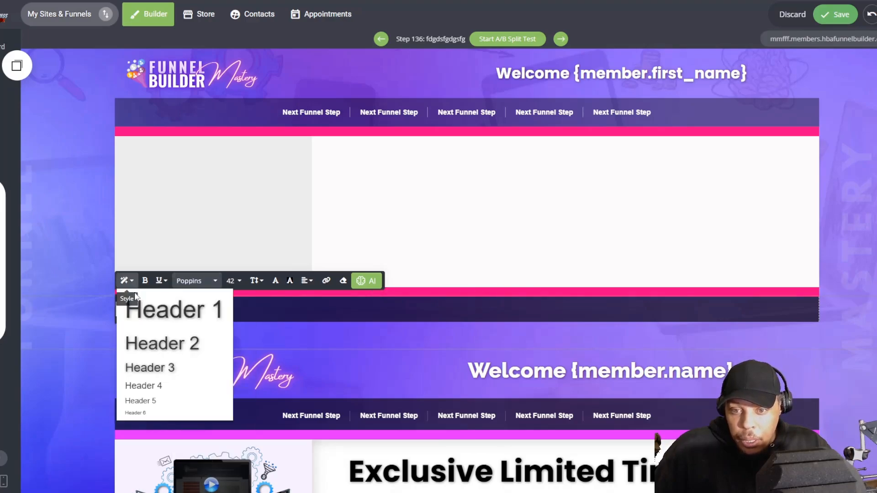
click(157, 366)
click(254, 281)
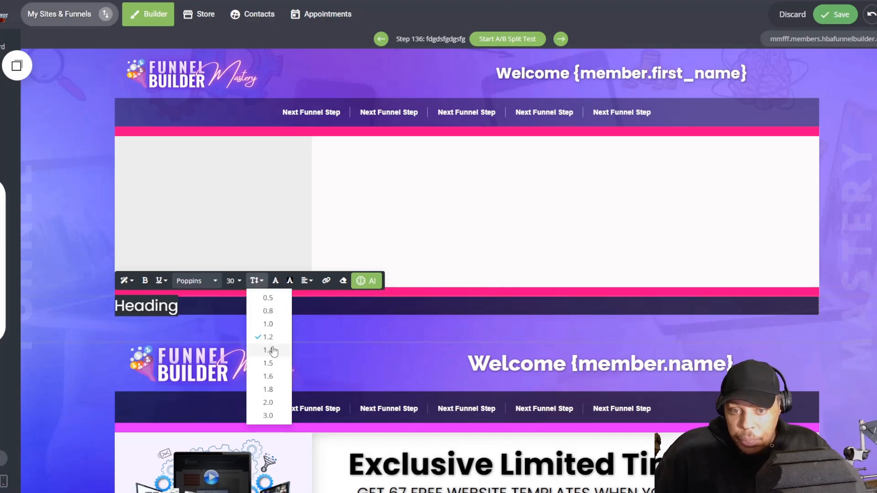
click(269, 390)
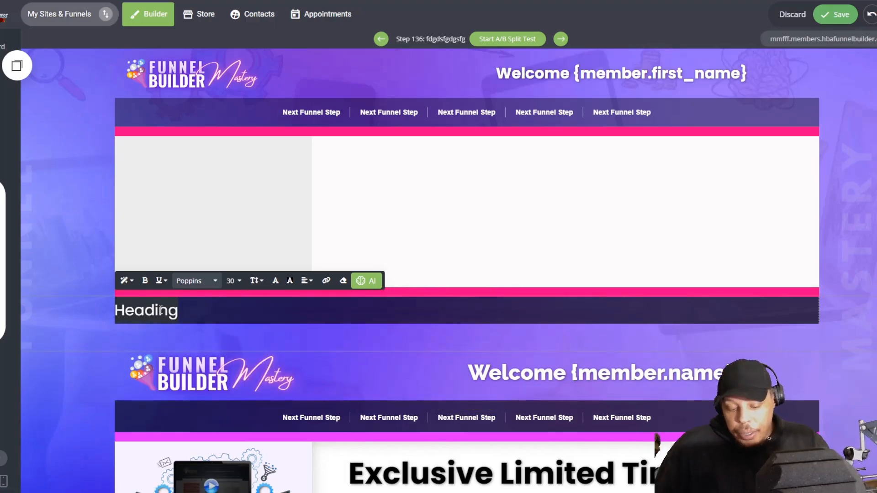
Step: Replace the footer heading with "Be The Change You Wish To See", centred and with a 2.0 line height
text(Be The Ch)
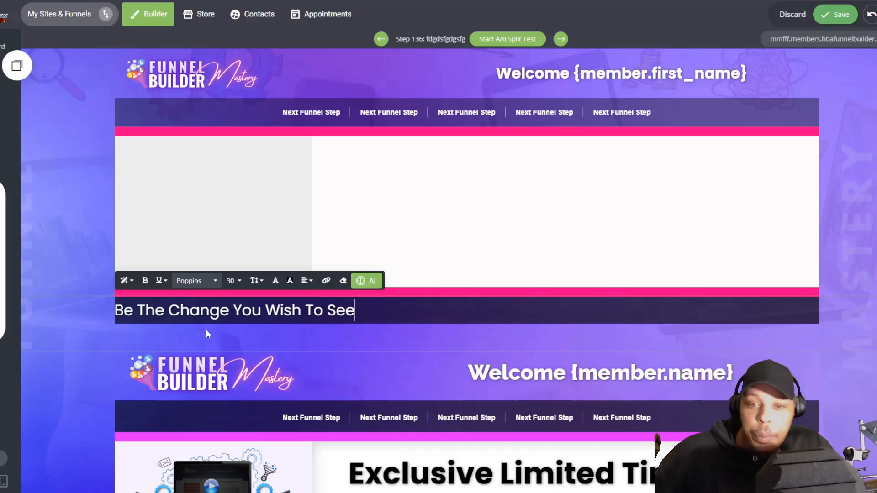
triple_click(205, 310)
click(314, 281)
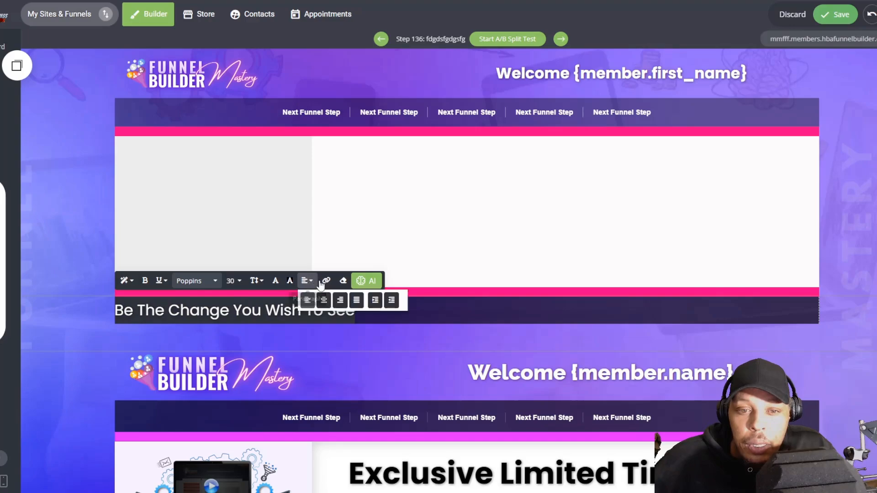
click(324, 300)
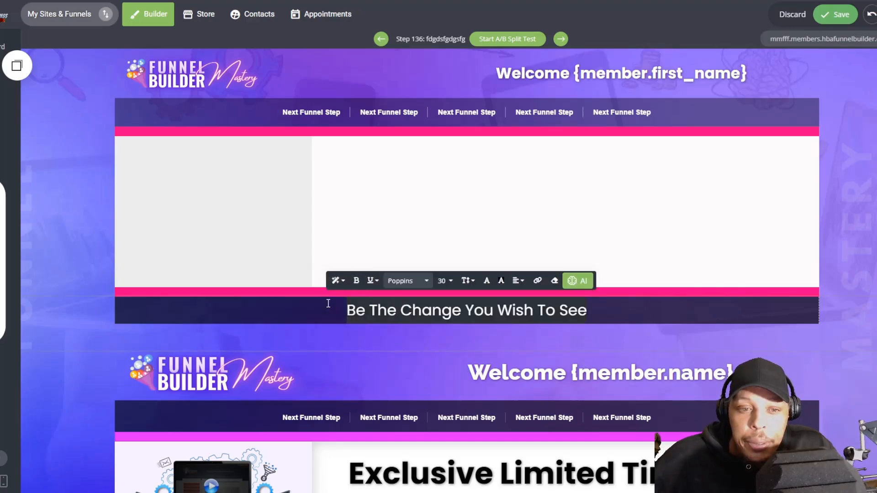
click(468, 281)
click(480, 402)
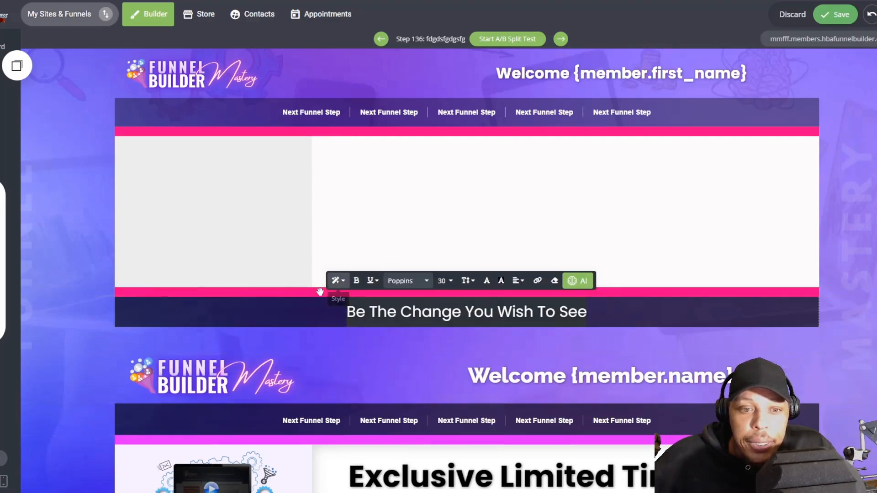
Step: Darken the upper navigation menu's column by raising its black background to about 0.55 opacity
click(149, 112)
click(194, 154)
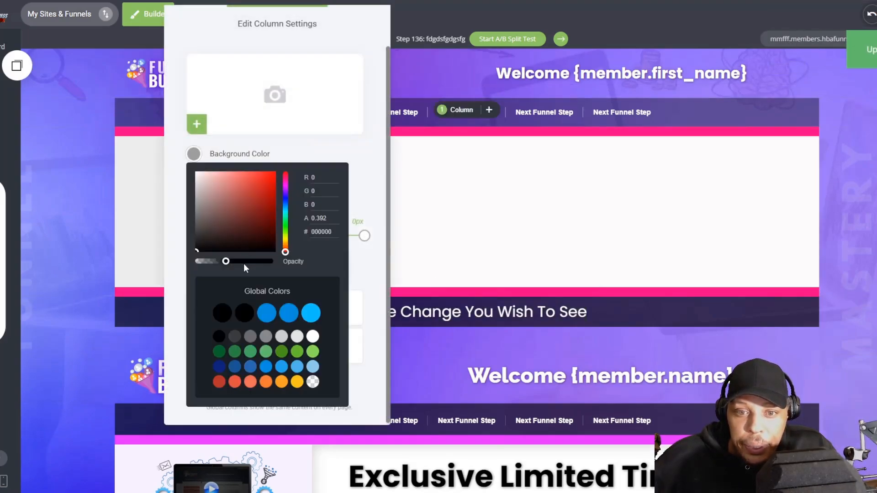
drag(243, 264, 243, 265)
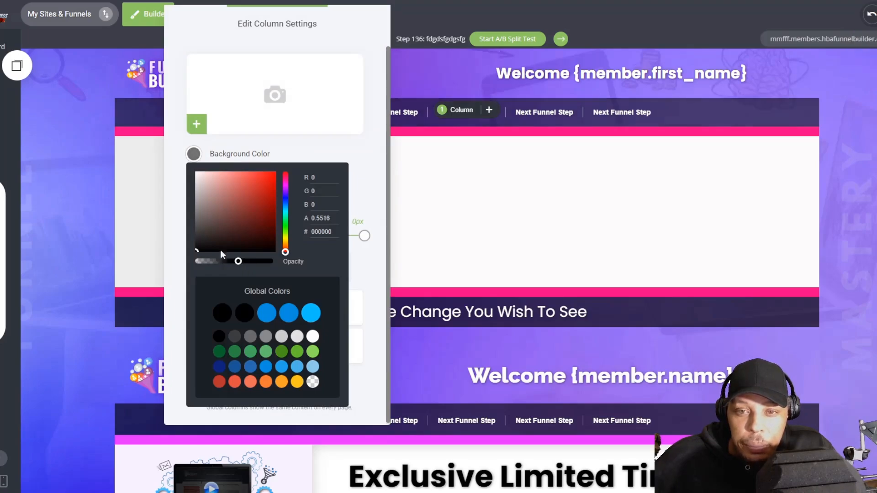
click(126, 211)
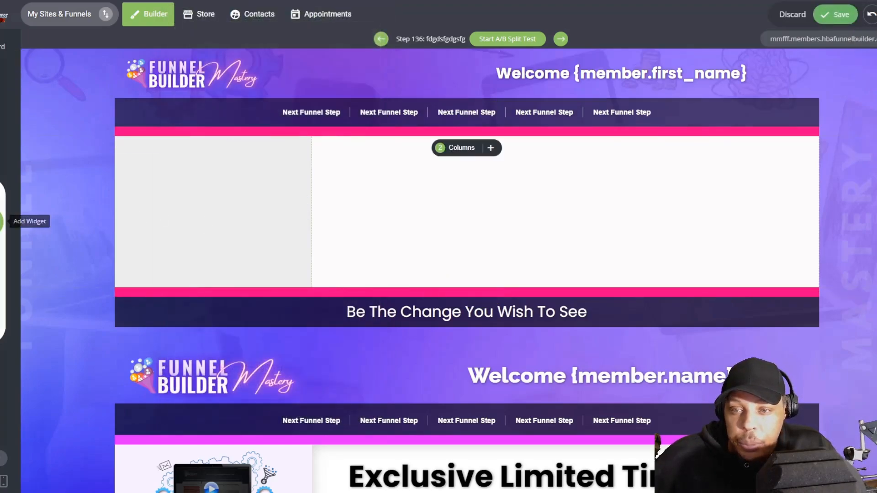
Step: Add matching inner padding on the left and right sides of the grey sidebar column
click(1, 221)
click(250, 255)
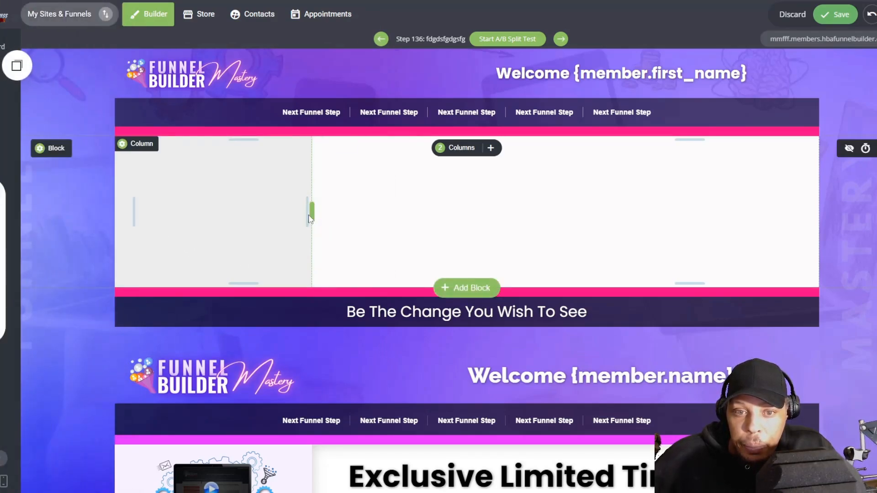
drag(306, 213, 298, 211)
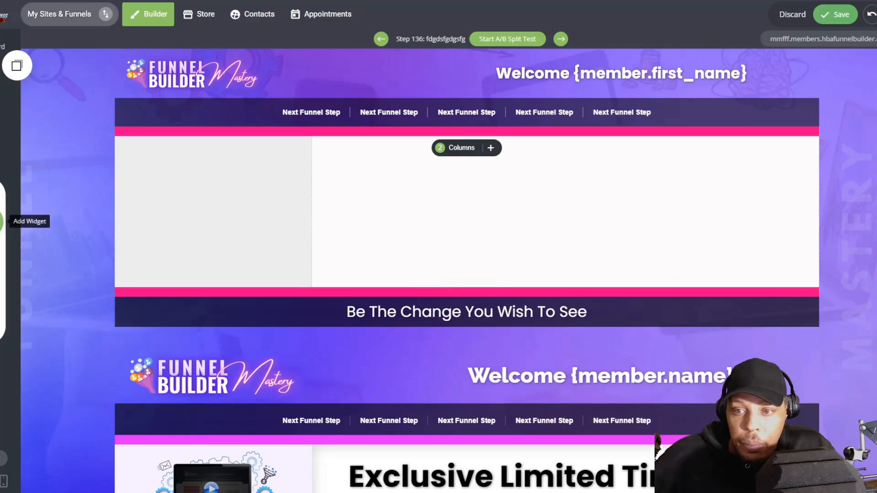
Step: Place an image widget in the grey sidebar, load the devices-and-books mockup from the Downloaded folder, and enlarge it to fill the column width
click(1, 221)
drag(1, 166, 247, 198)
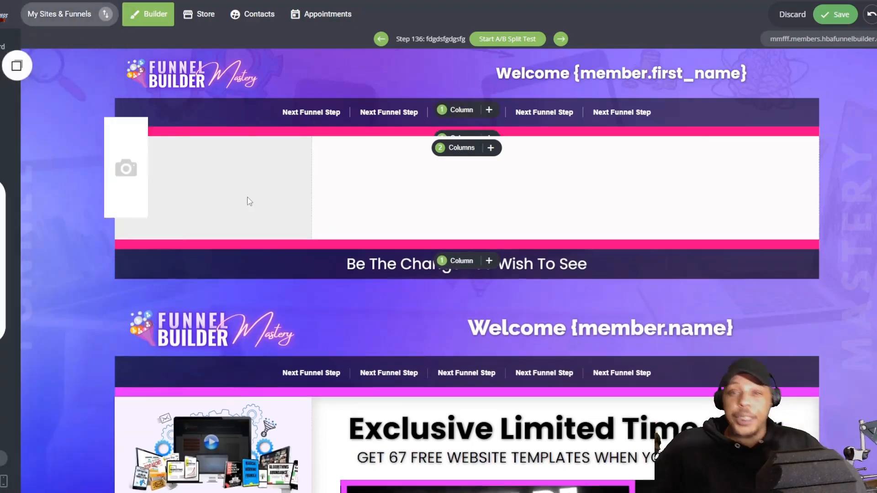
click(254, 156)
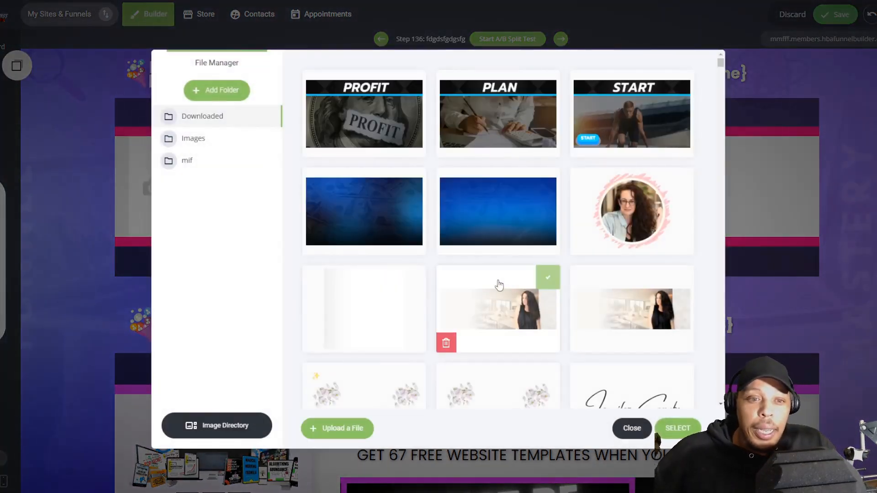
scroll(499, 284, down, 15)
scroll(498, 284, down, 13)
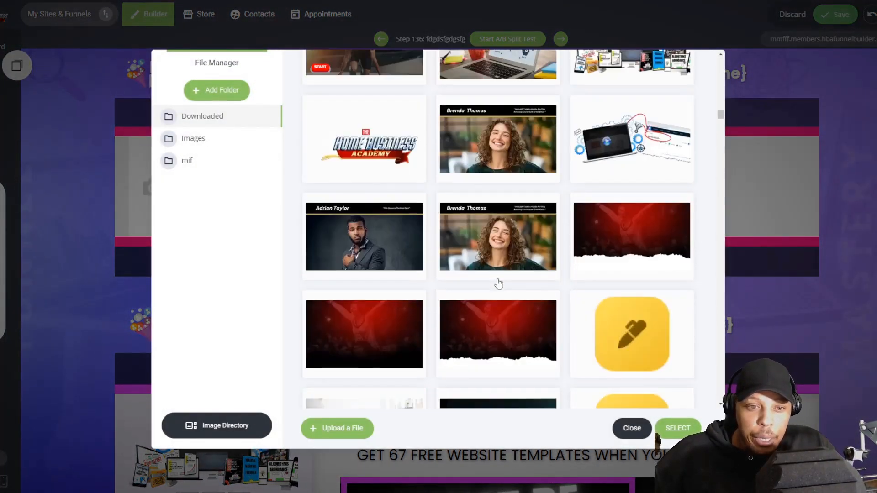
scroll(496, 247, up, 8)
scroll(496, 201, down, 10)
scroll(489, 241, up, 5)
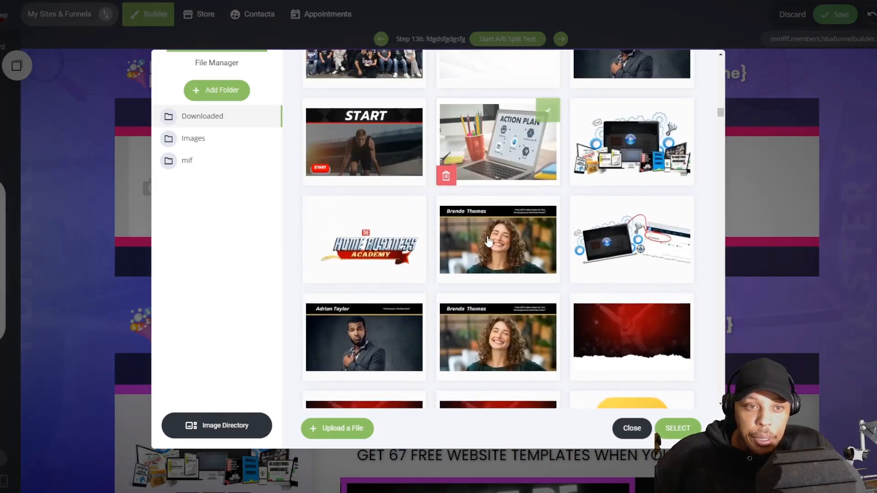
click(635, 146)
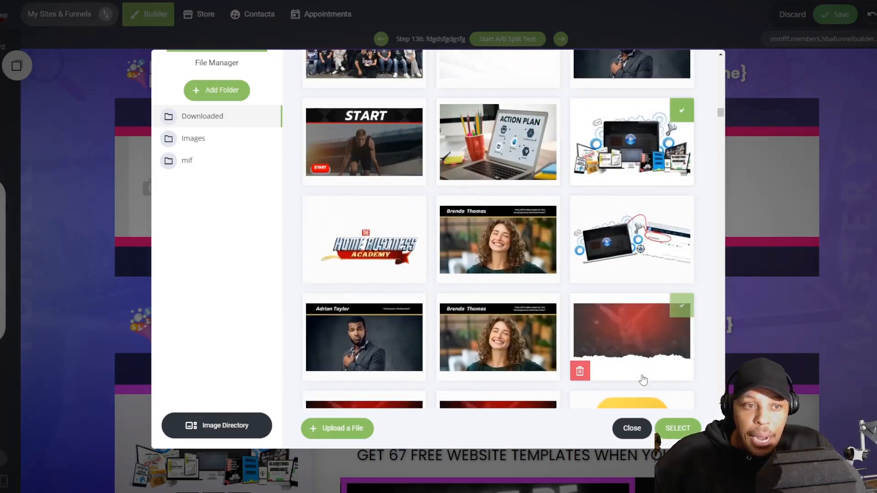
click(678, 428)
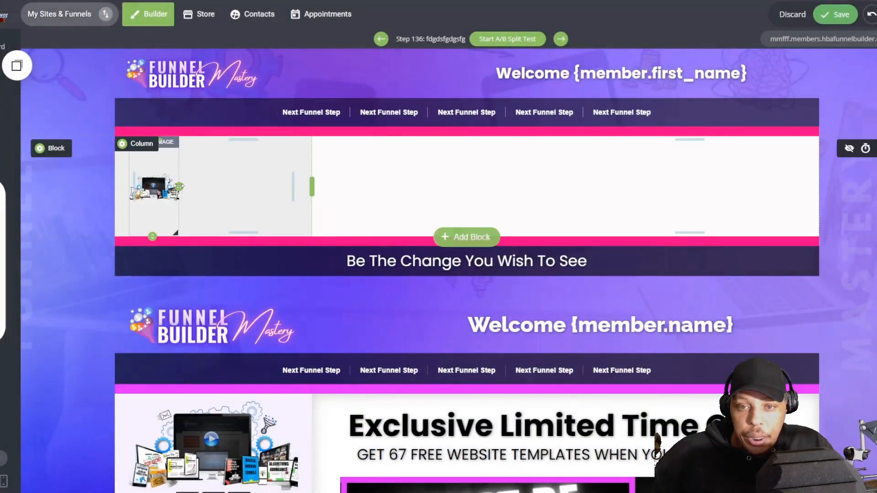
Step: Place a social media widget under the mockup image in the sidebar, matching the template below
scroll(286, 307, down, 5)
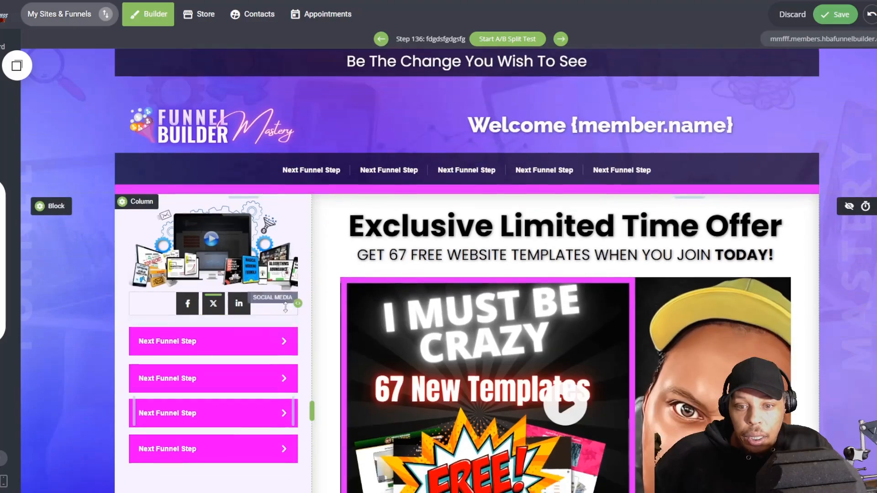
scroll(285, 307, up, 4)
click(5, 249)
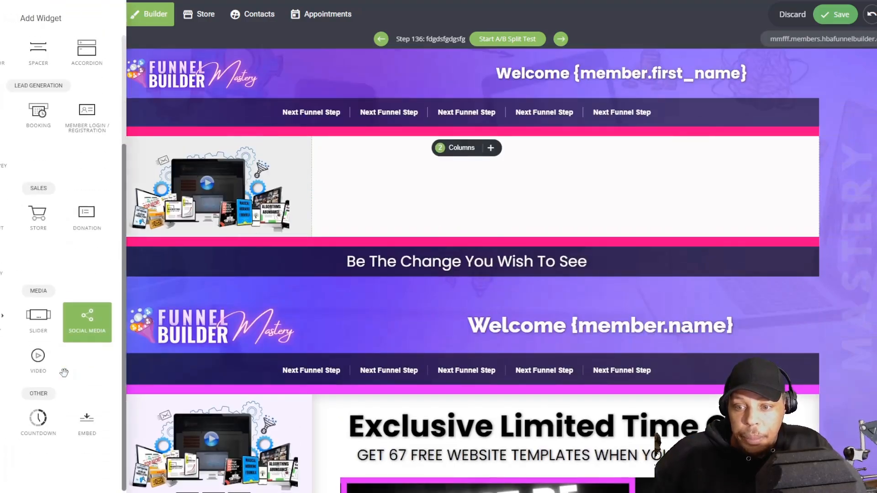
drag(87, 317, 245, 217)
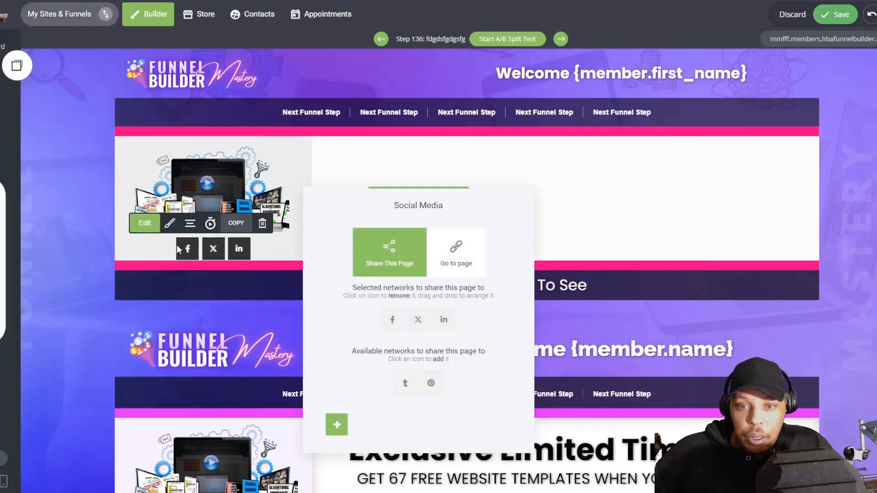
Step: Style the social media buttons with a black 000000 background and fully rounded borders
click(182, 249)
click(169, 223)
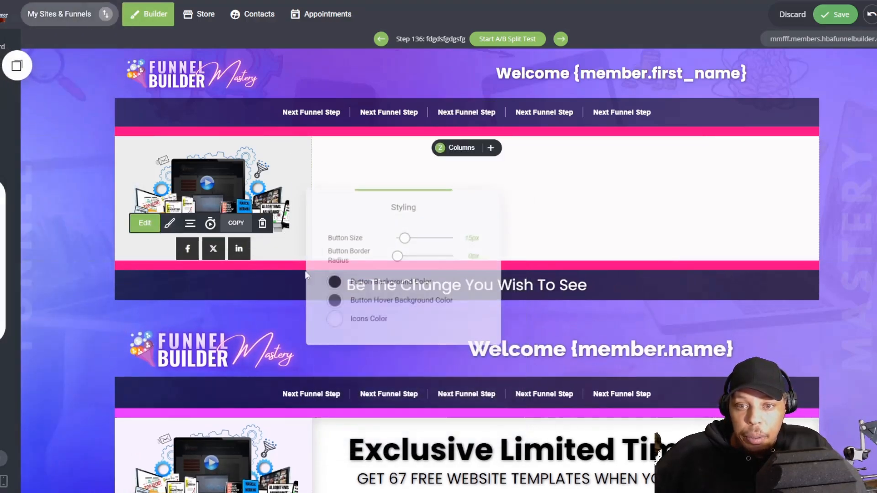
click(333, 283)
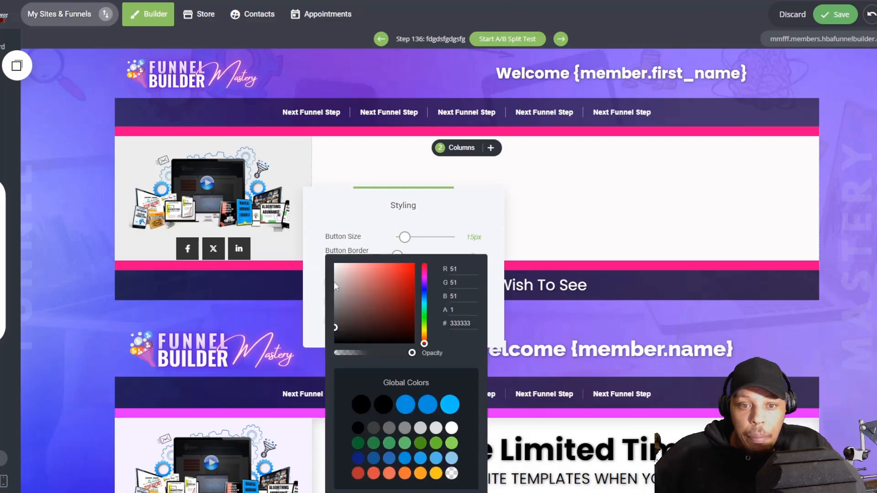
drag(353, 333, 330, 348)
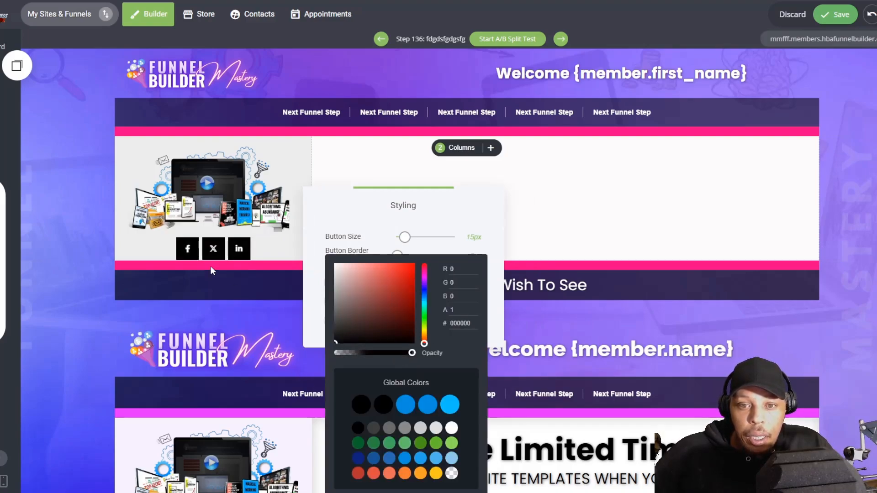
click(315, 236)
click(110, 192)
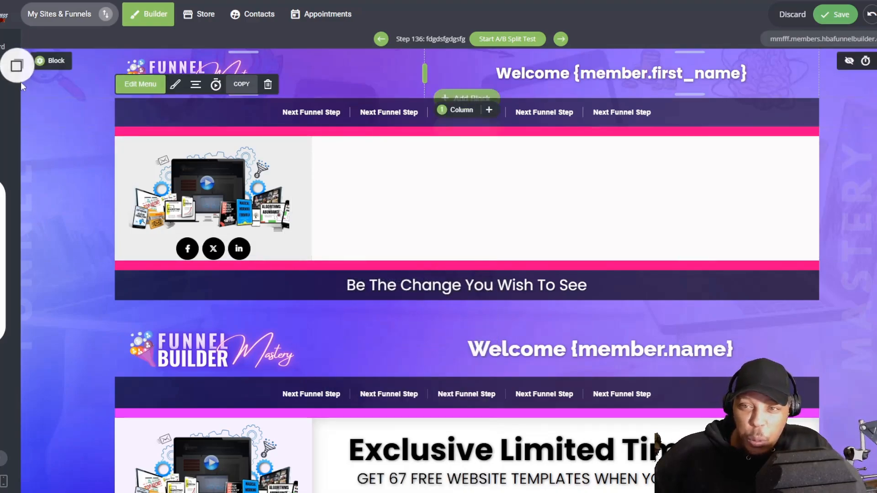
Step: Copy the navigation menu widget and place the copy under the social media buttons in the sidebar
click(241, 85)
drag(37, 157, 181, 263)
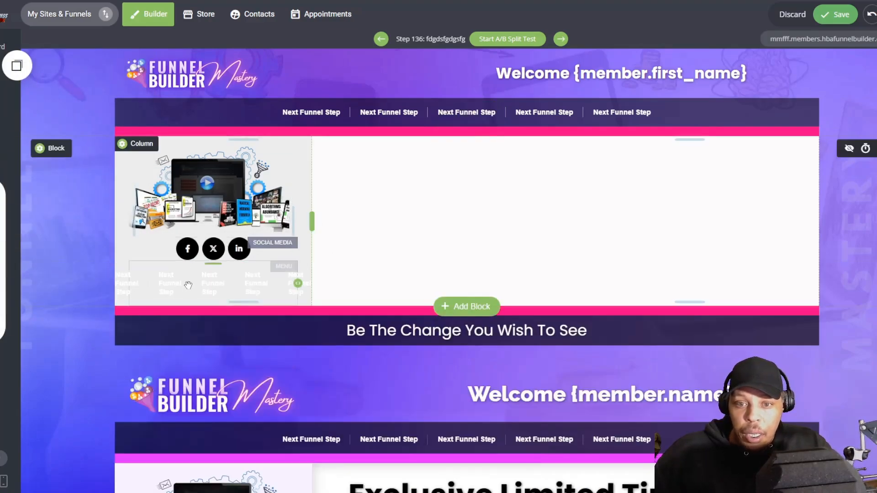
Step: Give the sidebar menu a vertical layout with black text and a magenta FF00FC background
click(155, 249)
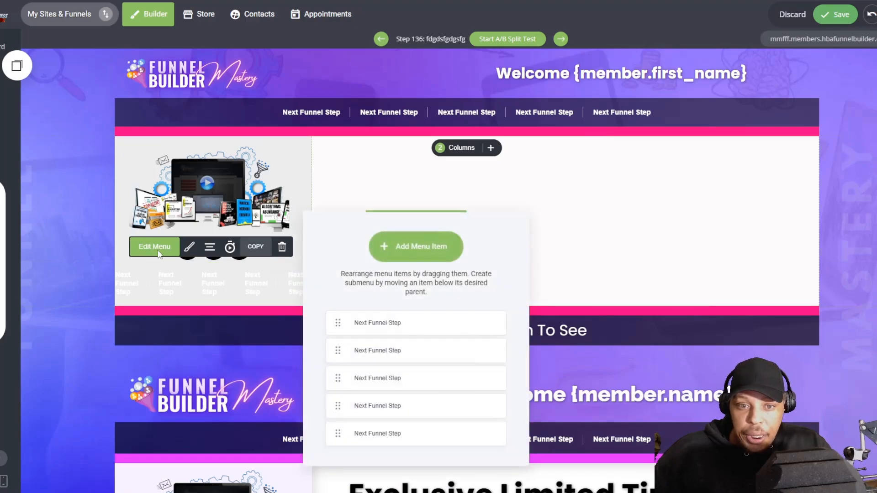
click(150, 292)
click(189, 246)
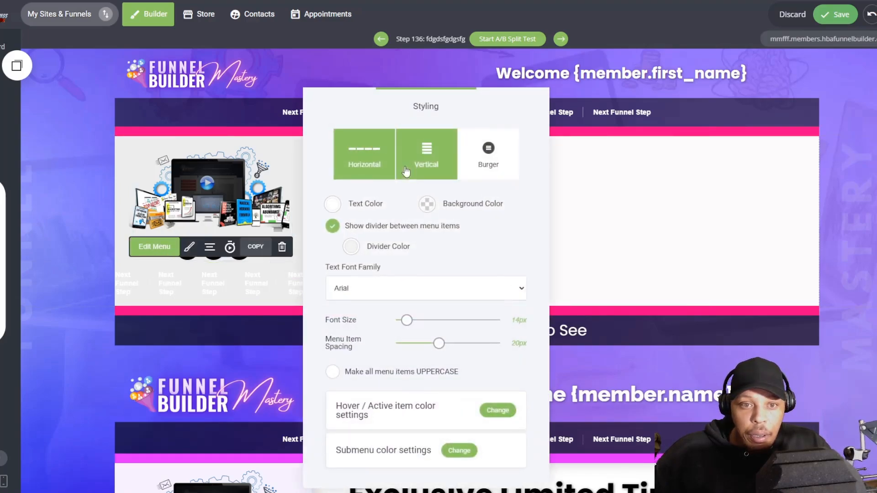
click(417, 160)
click(333, 205)
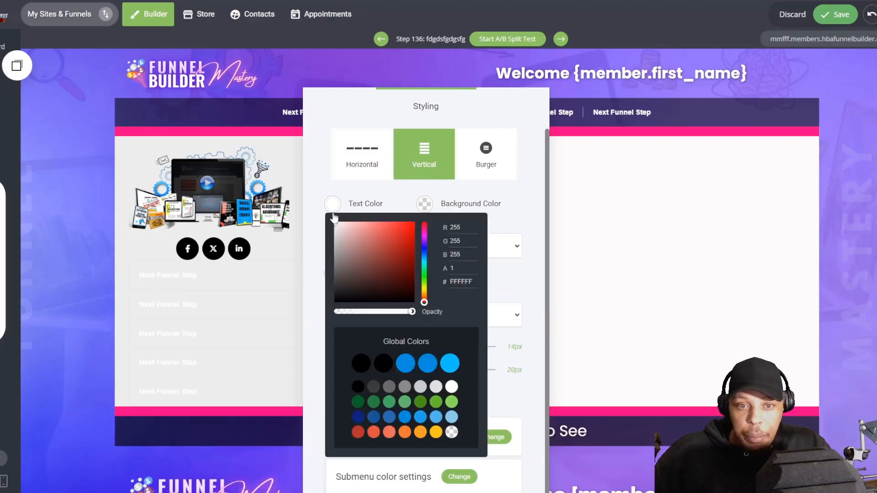
click(364, 154)
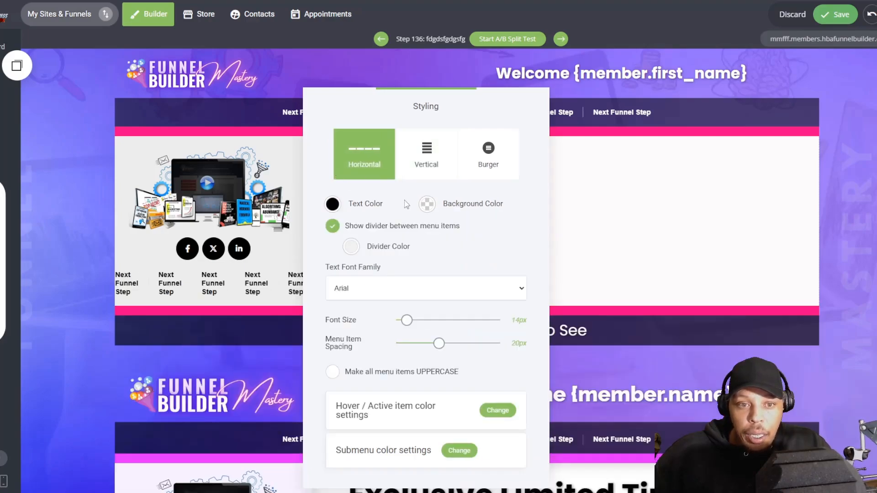
click(427, 205)
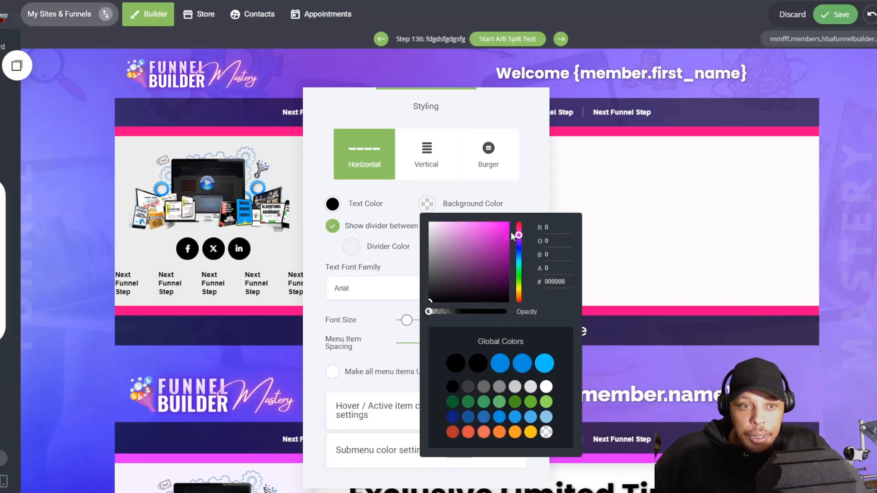
click(431, 148)
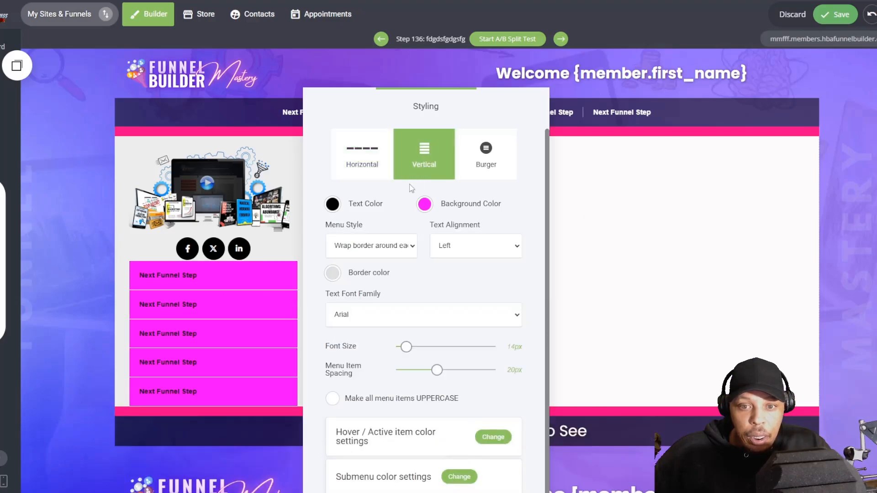
Step: Recolour the sidebar menu with white text and a purple AD02FF background
click(332, 205)
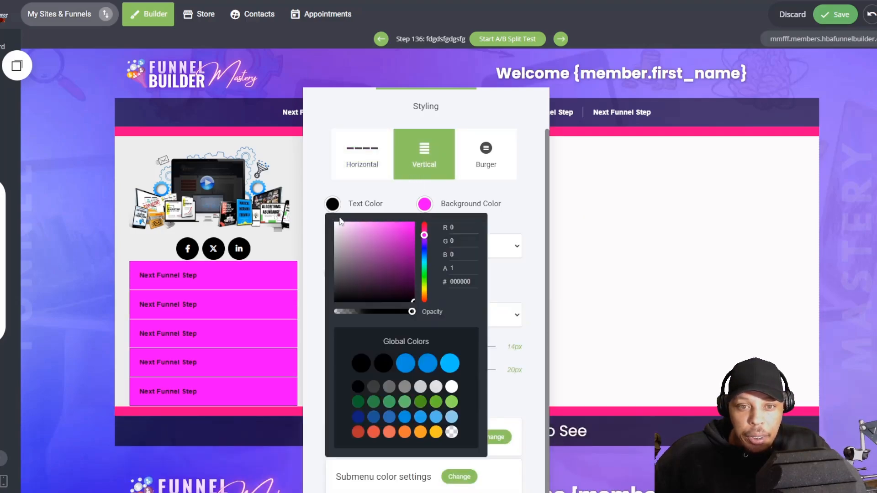
click(425, 205)
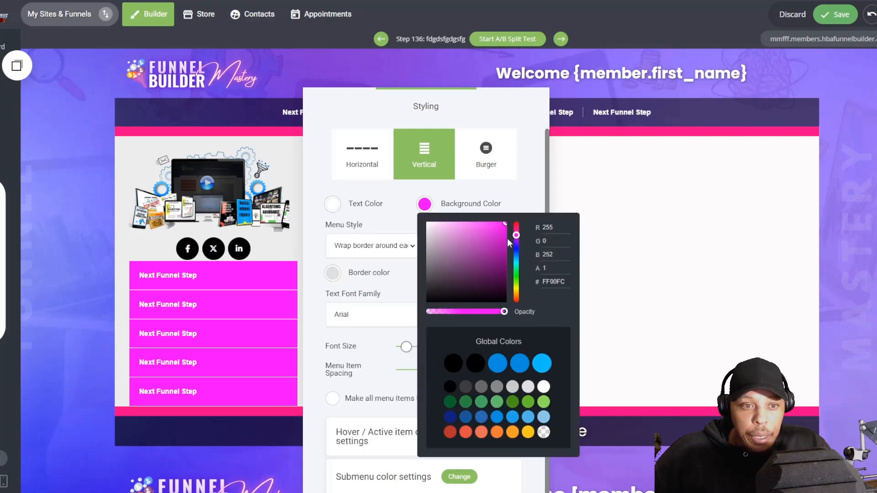
drag(516, 239, 506, 237)
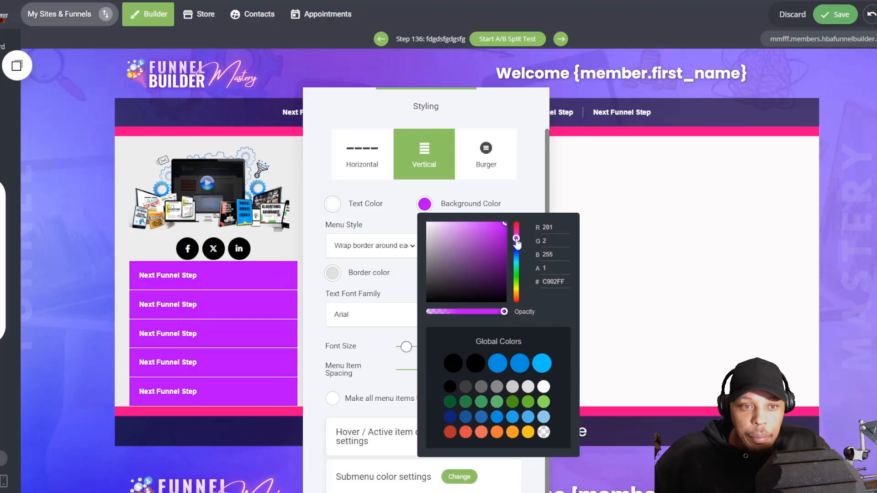
click(312, 236)
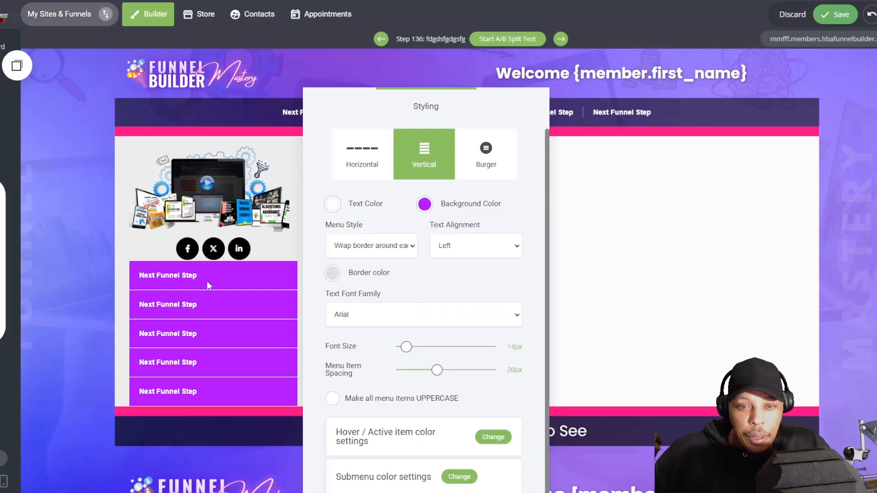
Step: Nest the other four sidebar menu items as a submenu under the first item and leave a small gap above the menu
click(206, 281)
click(155, 246)
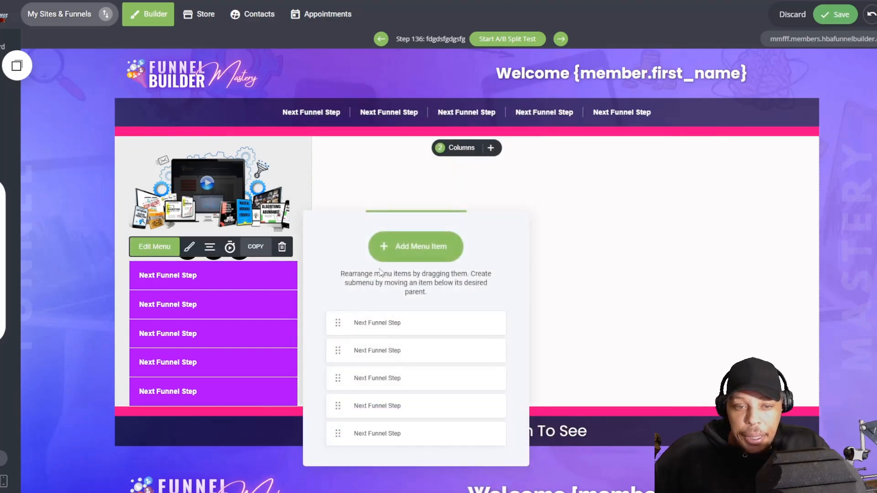
drag(363, 334, 358, 350)
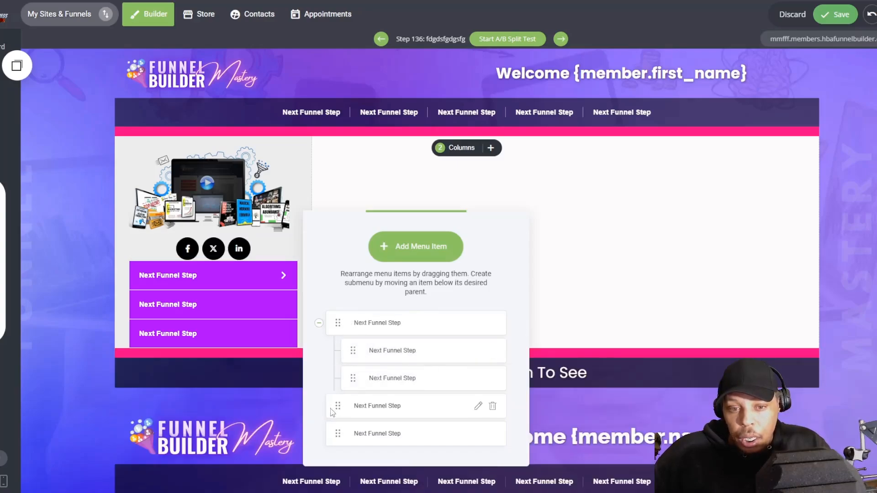
drag(358, 394, 337, 426)
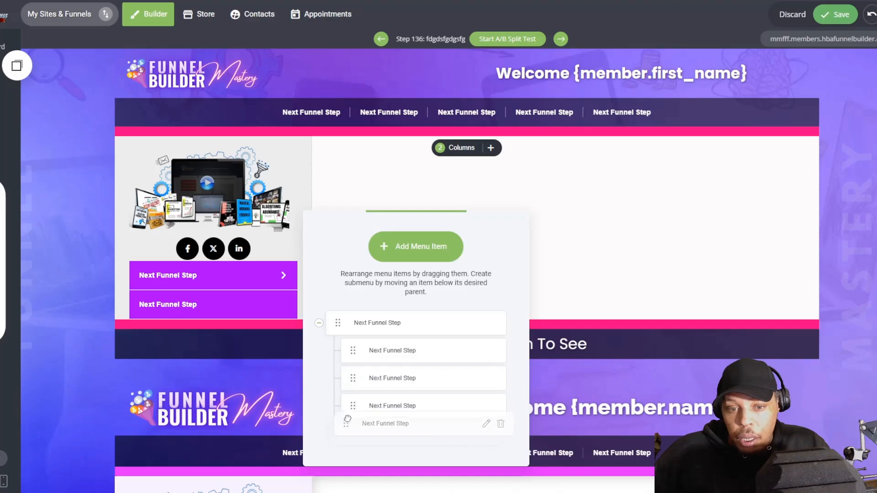
click(198, 287)
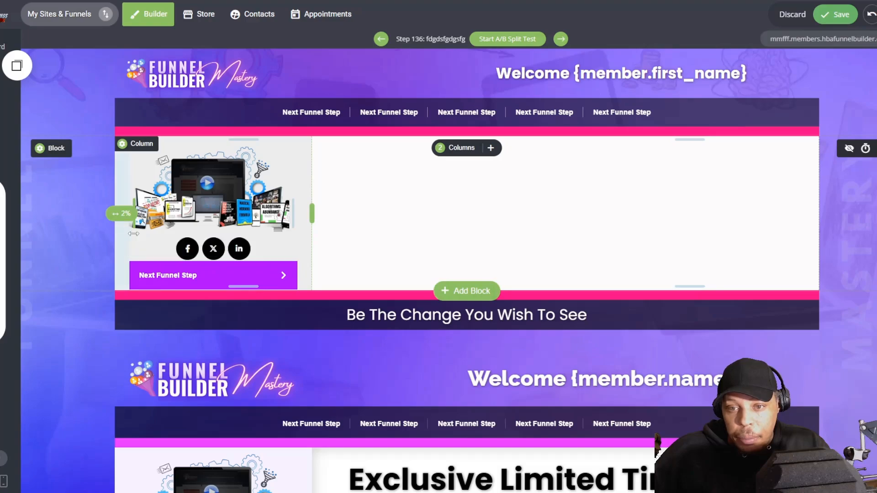
drag(162, 263, 164, 267)
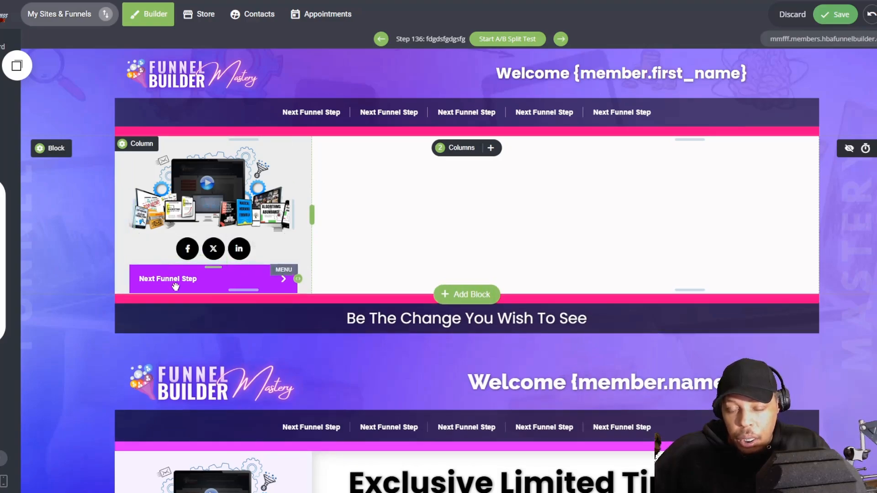
Step: Stack three copies of the purple collapsed menu beneath the original in the sidebar, evenly spaced
click(16, 65)
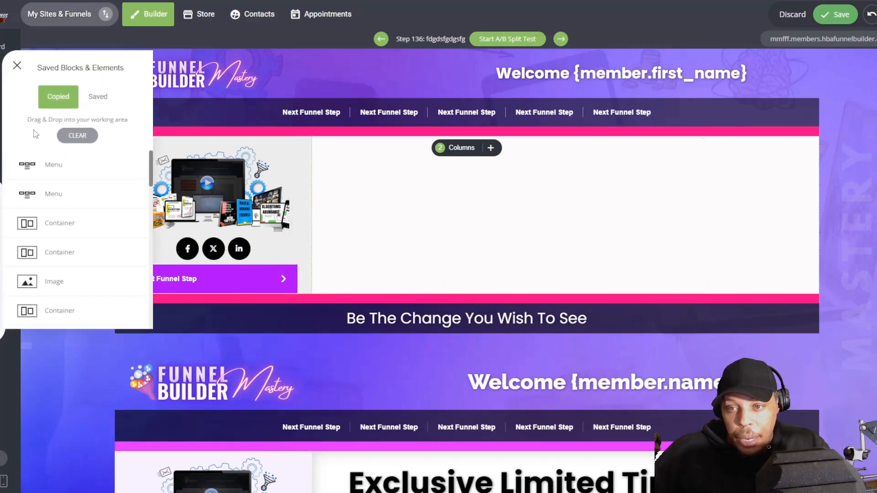
drag(50, 165, 197, 290)
click(17, 66)
drag(50, 139, 197, 324)
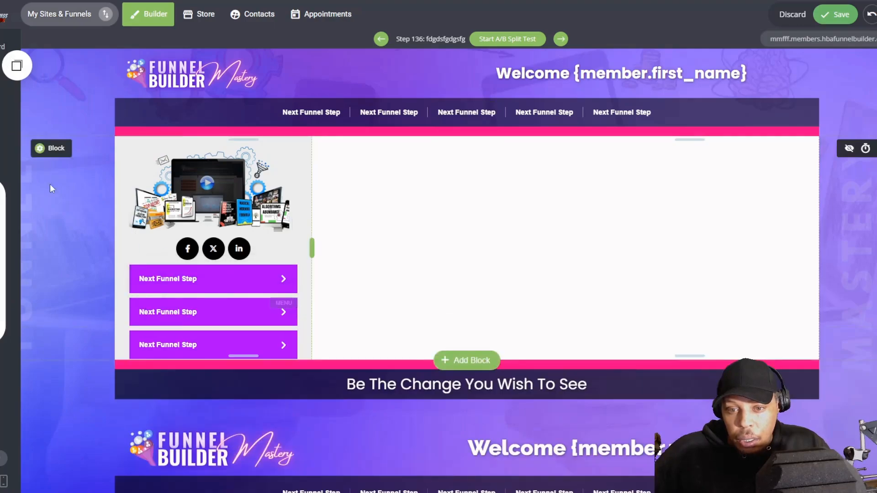
click(18, 67)
drag(55, 172, 237, 360)
drag(240, 391, 232, 356)
scroll(233, 375, down, 10)
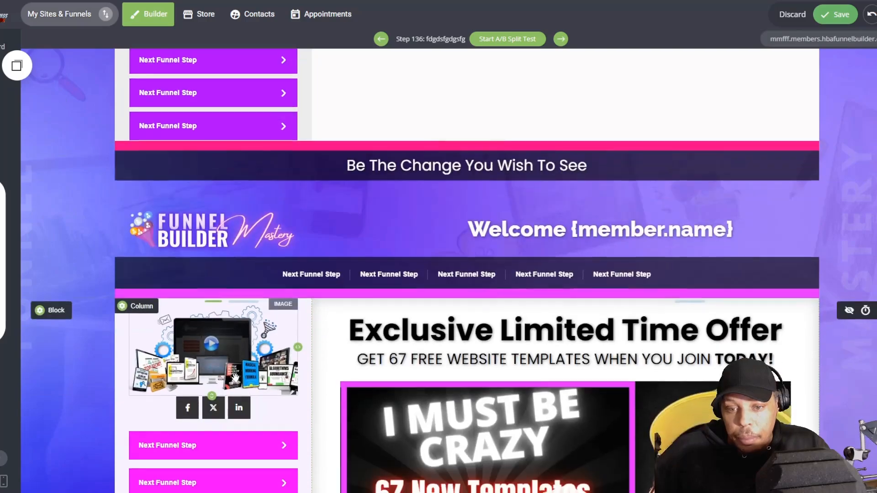
scroll(235, 374, up, 10)
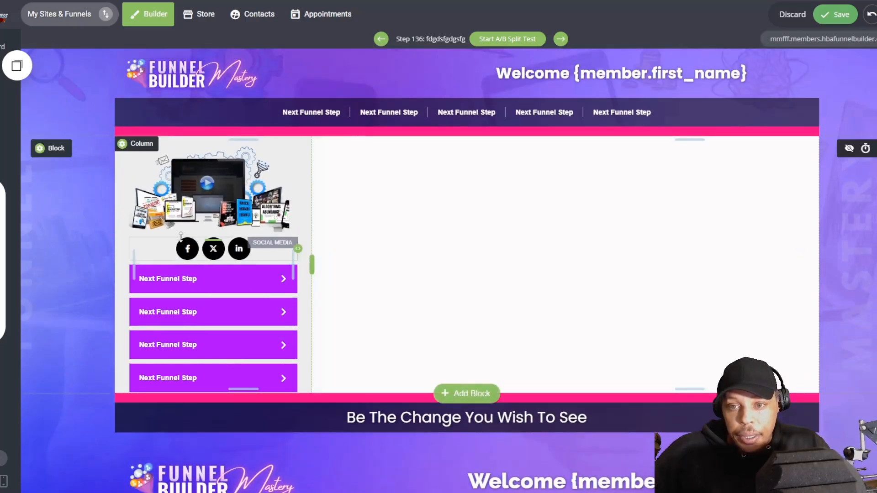
Step: Add the heading "The Three Steps To Getting Started" to the wide main column in bold, centred Poppins
click(11, 195)
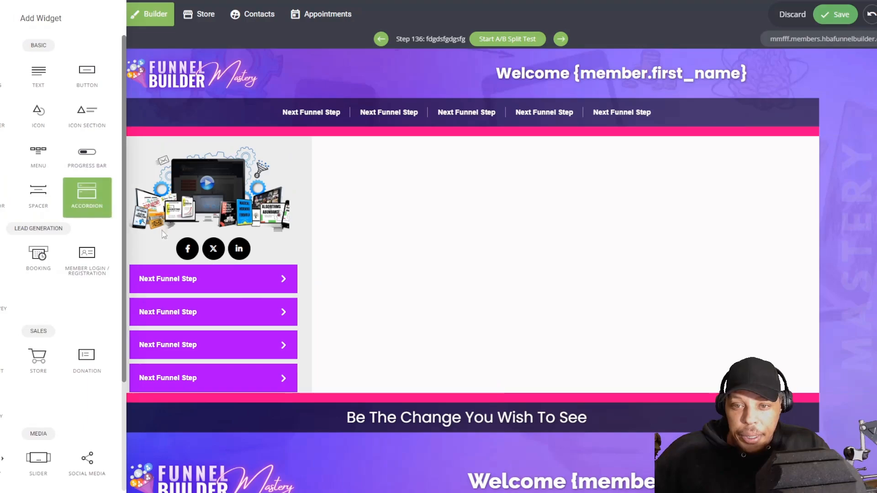
drag(3, 86, 556, 272)
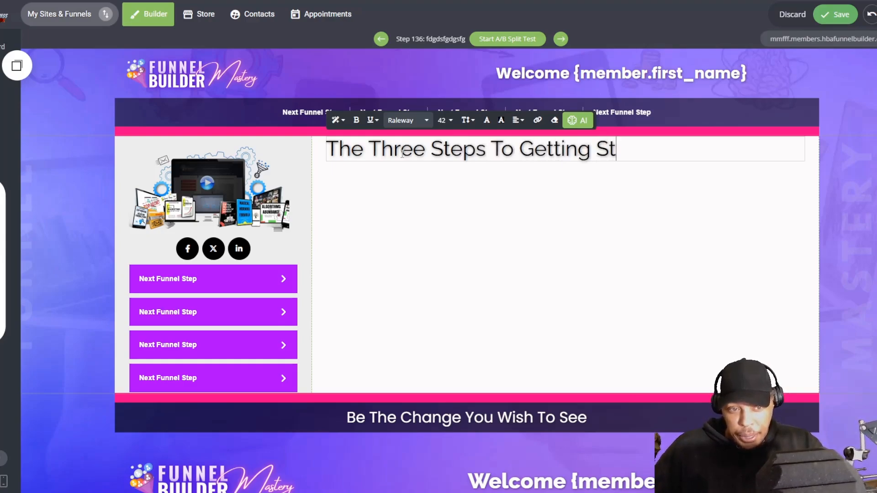
triple_click(411, 159)
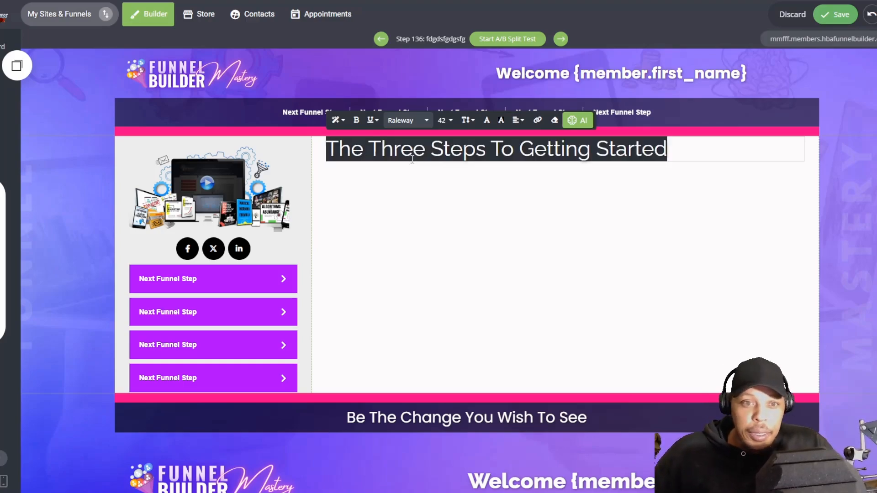
click(421, 121)
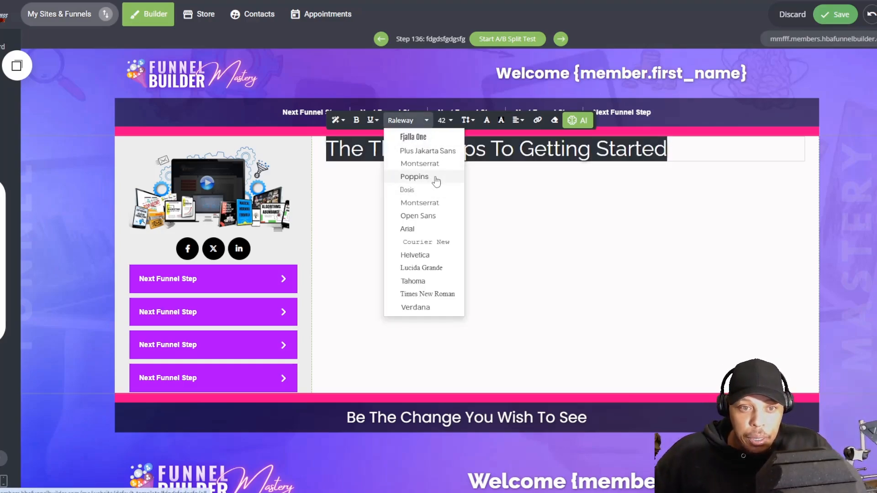
click(414, 177)
click(355, 122)
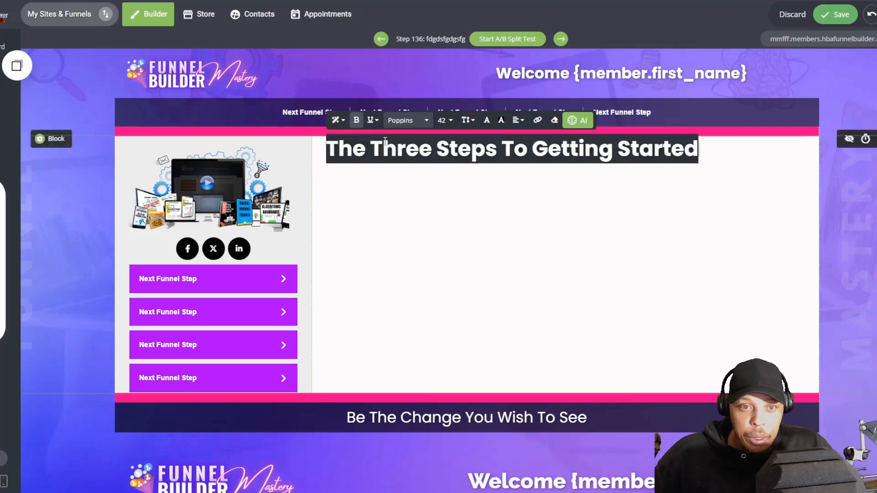
click(538, 142)
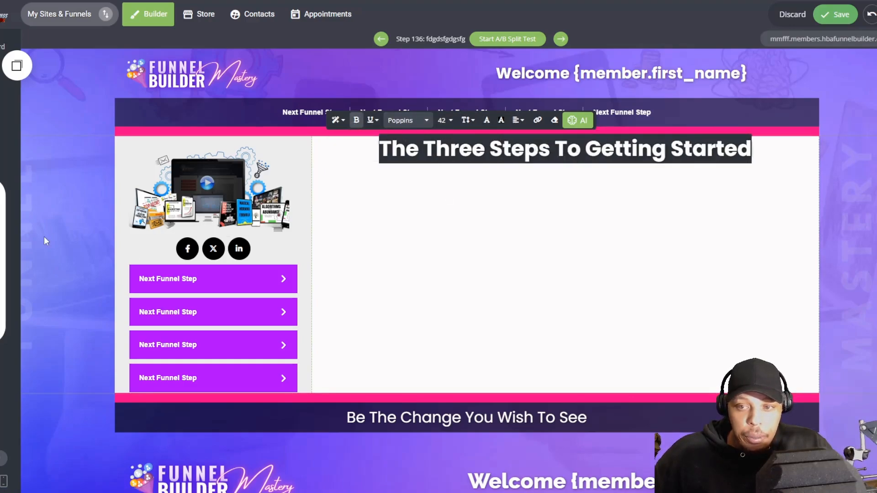
Step: Insert a spacer above the heading in the main column
click(12, 221)
drag(37, 197, 496, 155)
key(ctrl+z)
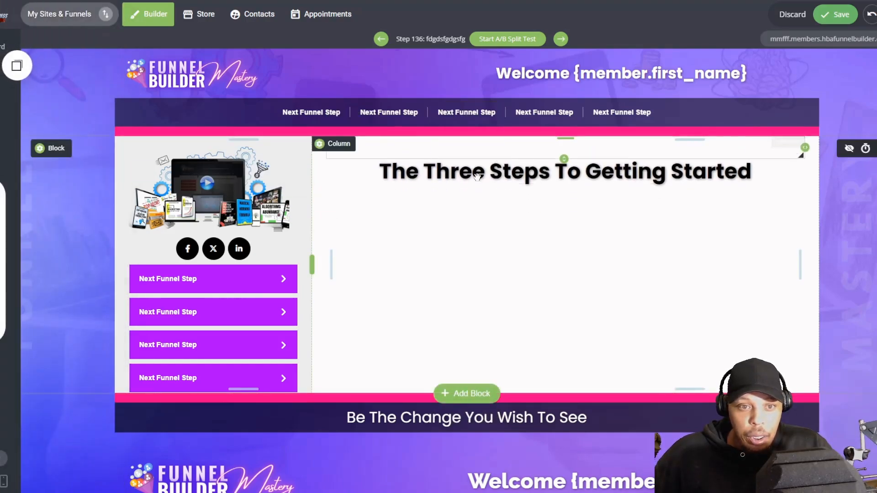
Step: Place a video widget under the heading and set its source to the saved Voomly iframe embed code
click(11, 221)
scroll(58, 293, down, 3)
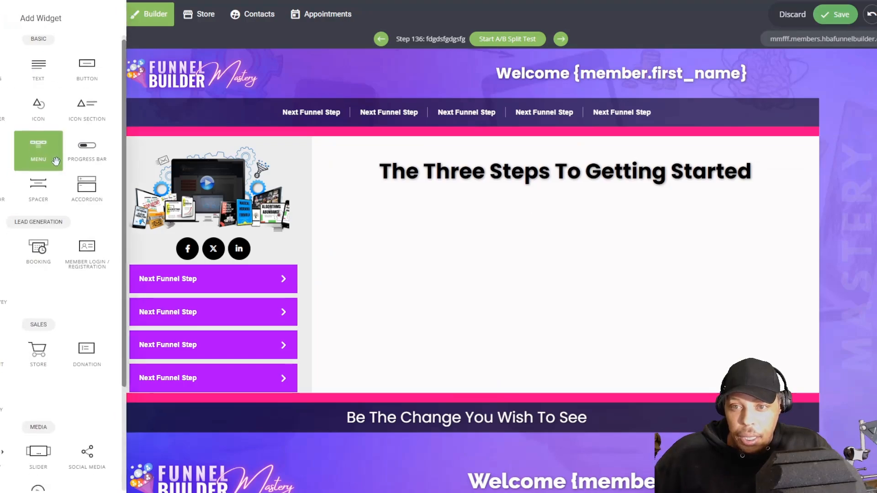
drag(43, 362, 483, 223)
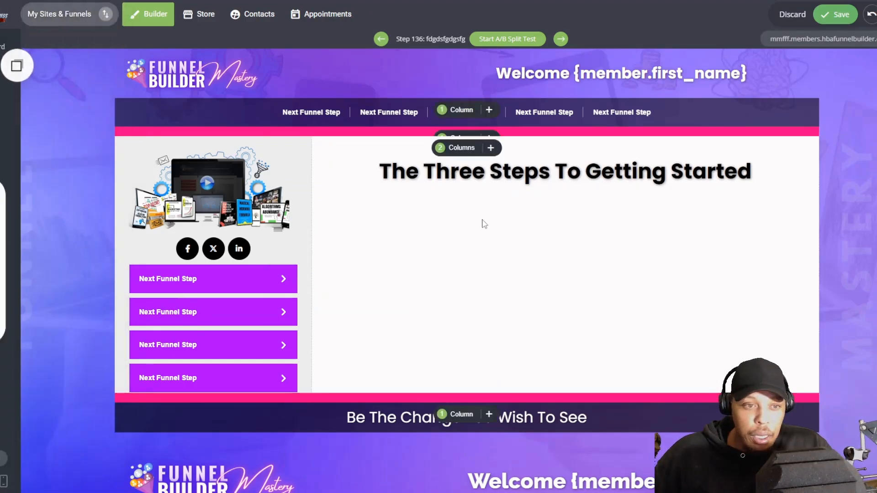
click(169, 197)
click(210, 227)
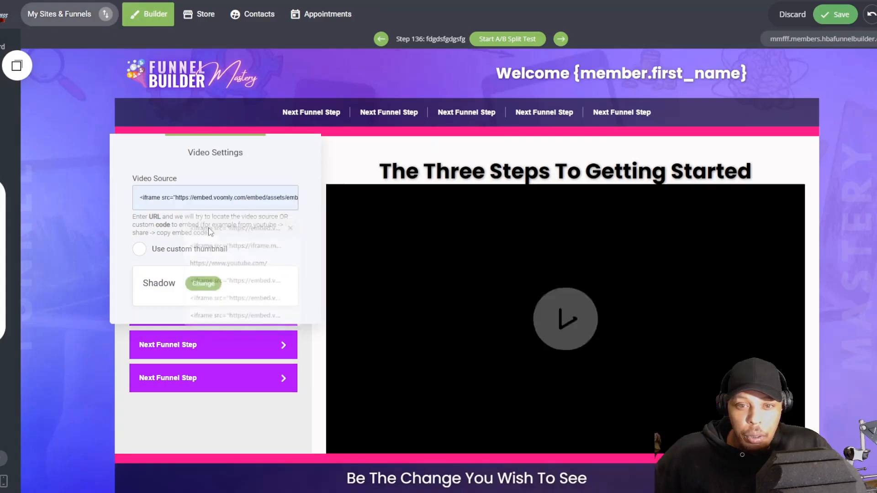
click(404, 237)
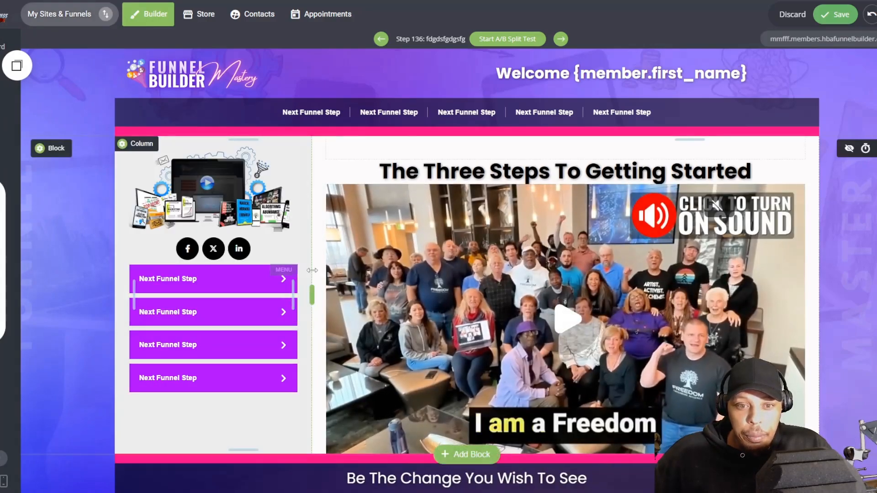
Step: Increase the main column's side padding around the video, with 4% on the right, and add a small gap below the heading
drag(328, 272, 334, 272)
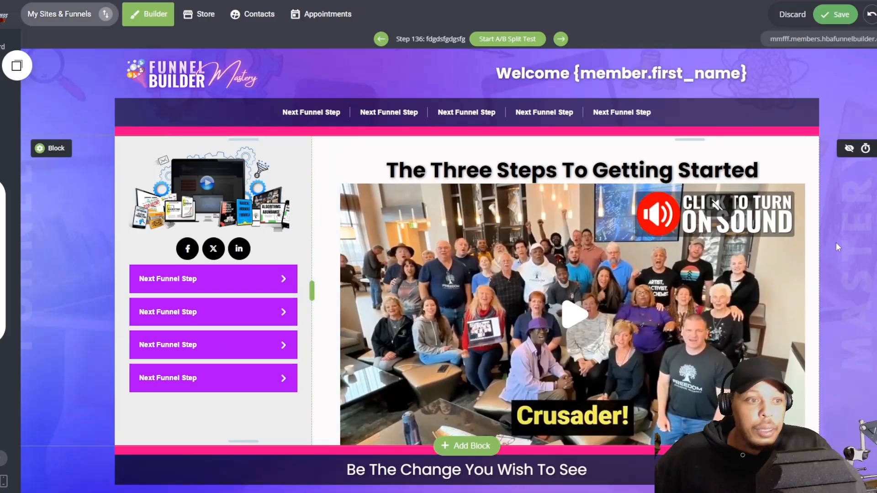
drag(812, 248, 798, 247)
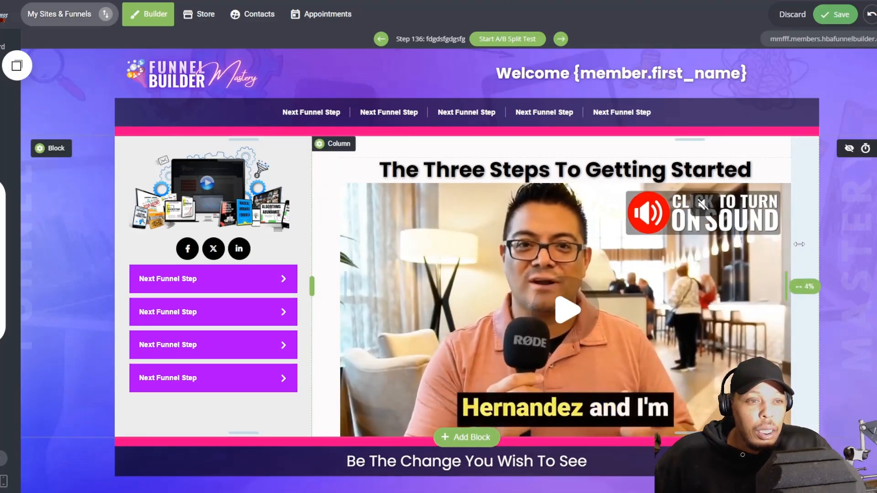
drag(513, 184, 513, 193)
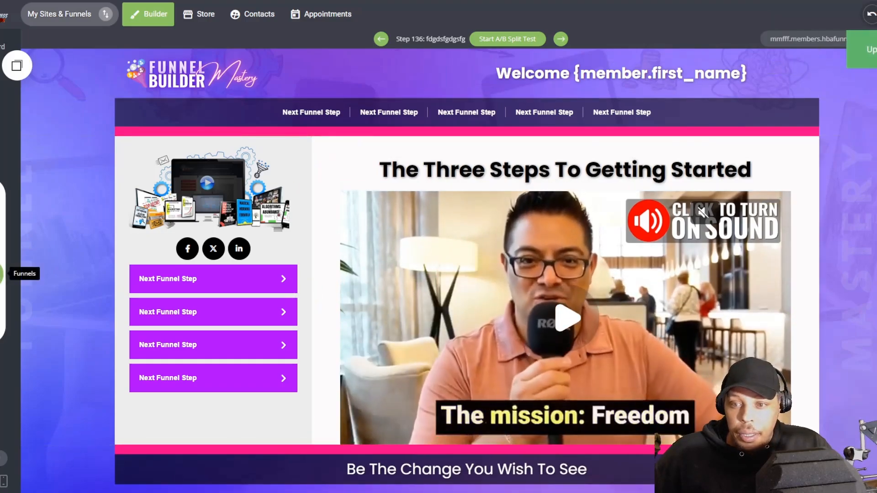
Step: Add a new page named "dsfadfsa" at the end of the funnel from the Template Club template "Cool Buttons To Use"
click(2, 273)
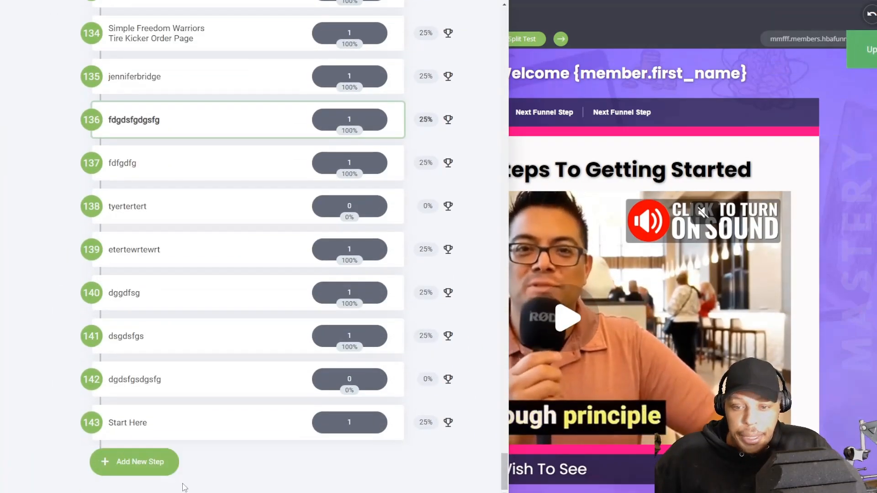
click(249, 448)
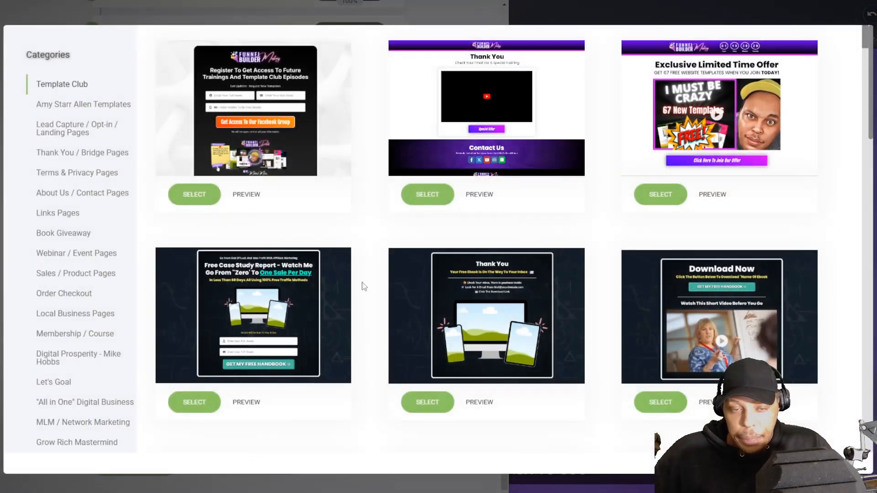
scroll(337, 210, down, 5)
scroll(301, 55, up, 5)
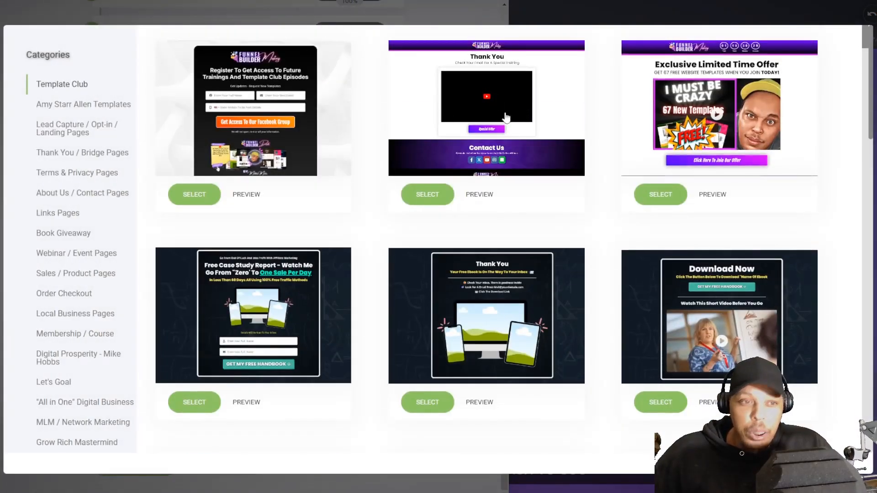
scroll(682, 219, down, 15)
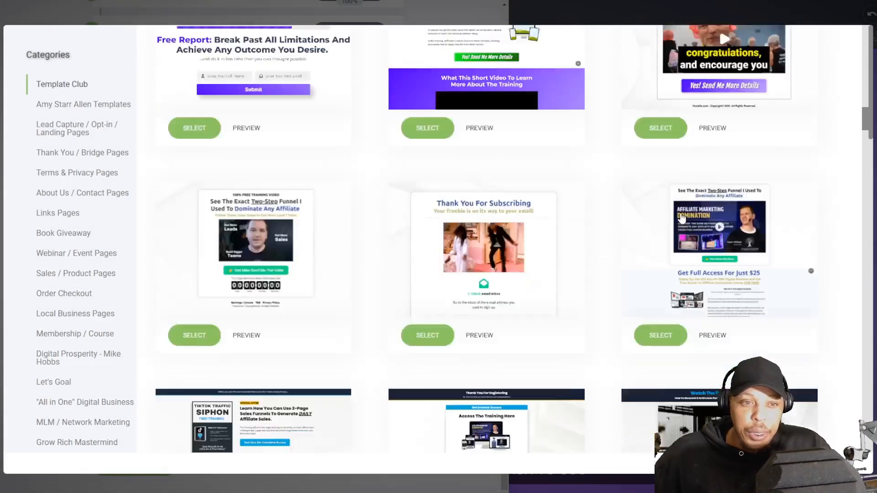
scroll(682, 220, down, 20)
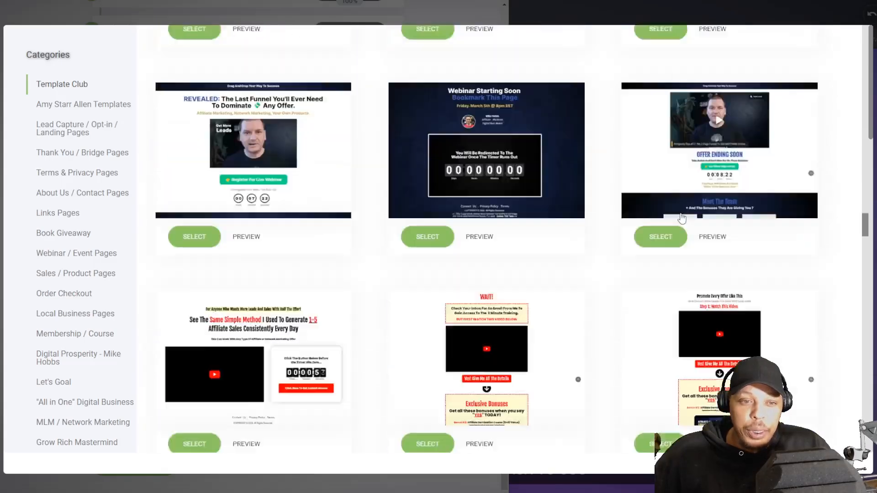
scroll(683, 219, down, 20)
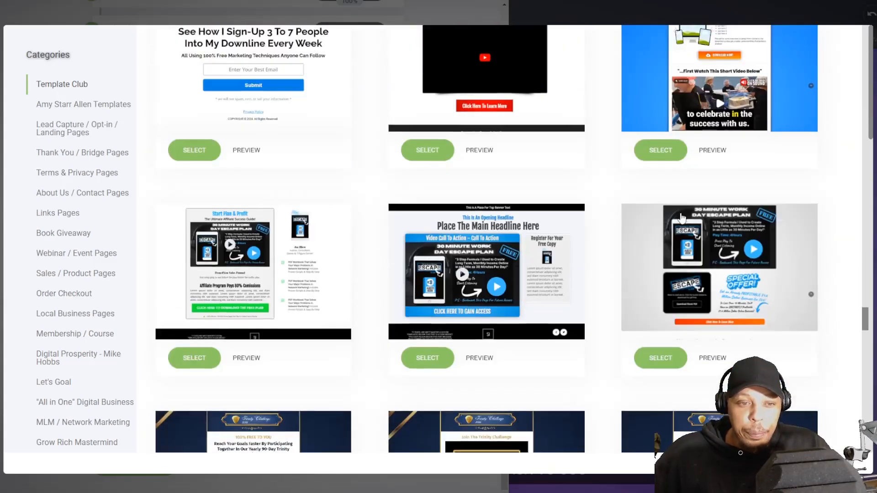
scroll(682, 219, down, 20)
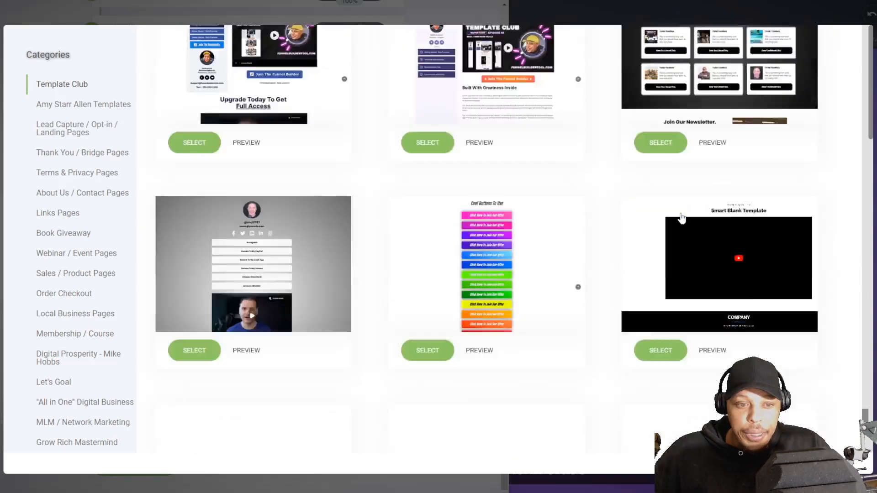
scroll(682, 219, down, 8)
scroll(680, 219, up, 6)
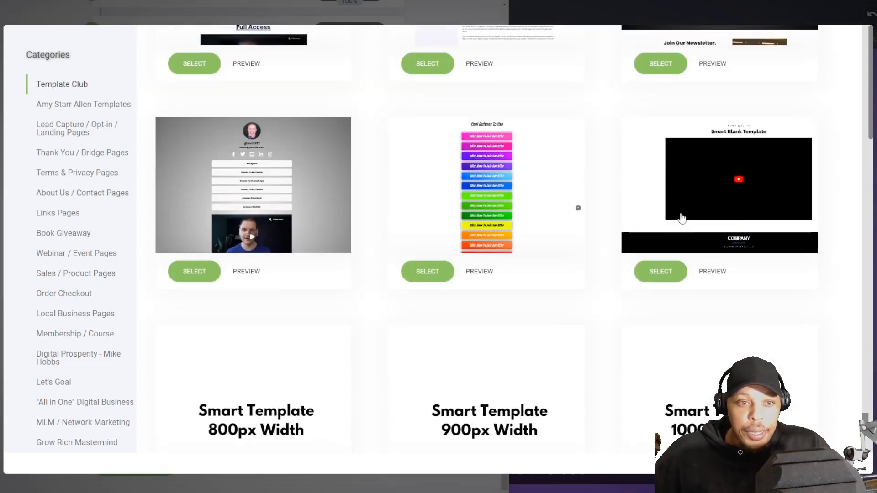
click(433, 270)
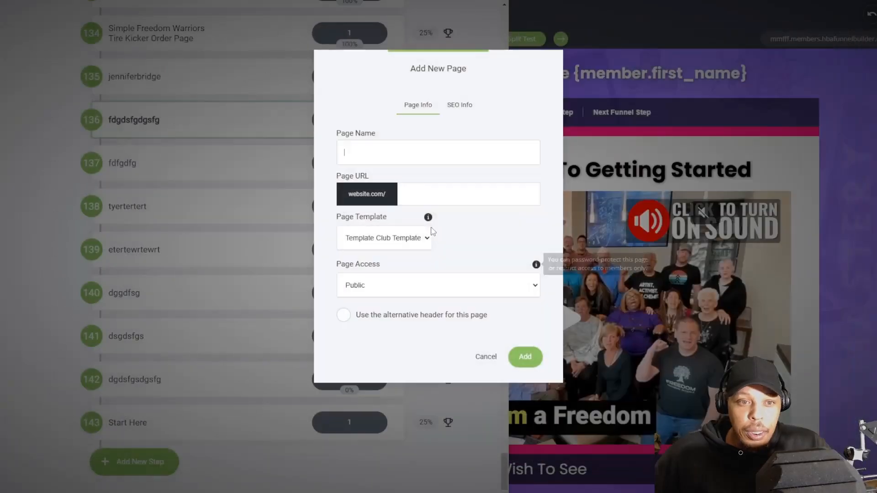
click(525, 357)
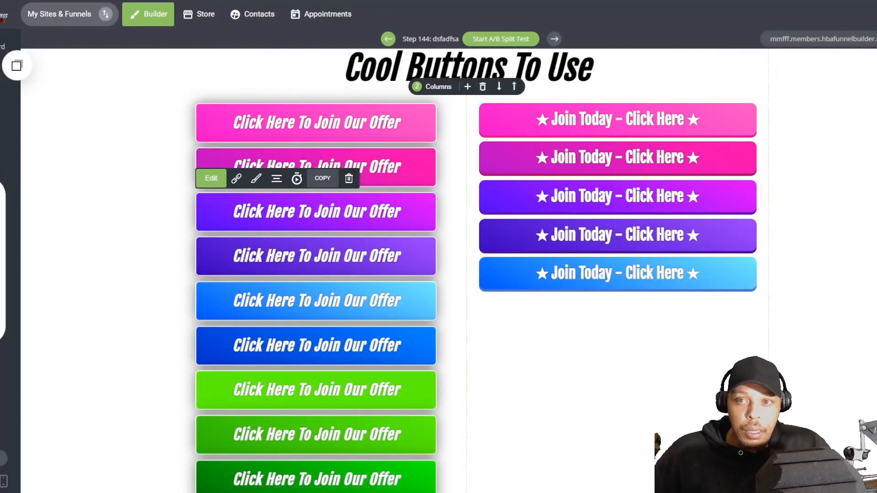
Step: Copy the purple-to-pink "Click Here To Join Our Offer" button under the membership page's video with a small gap, and save the page
key(alt+Left)
scroll(392, 256, down, 5)
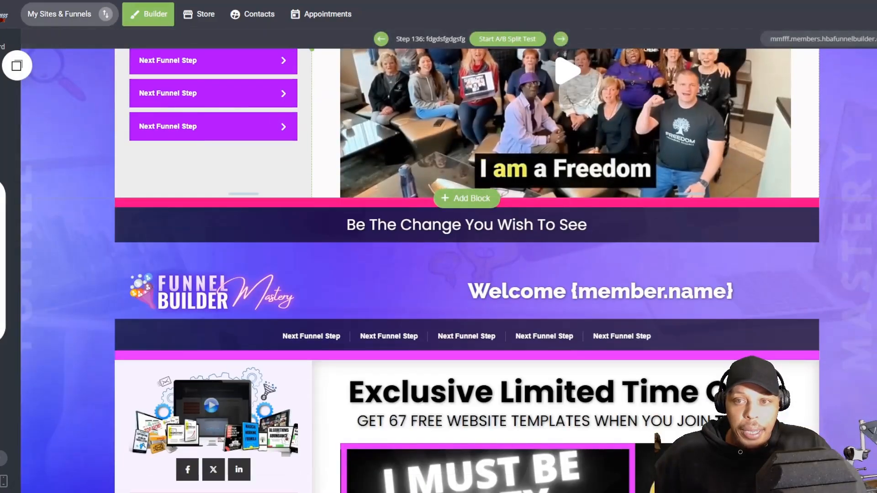
click(466, 198)
drag(51, 164, 610, 197)
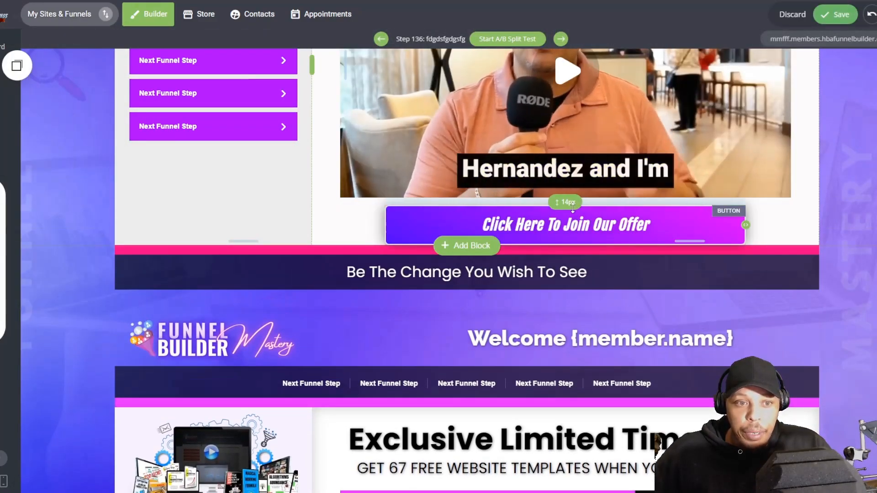
scroll(571, 208, down, 10)
scroll(544, 240, up, 5)
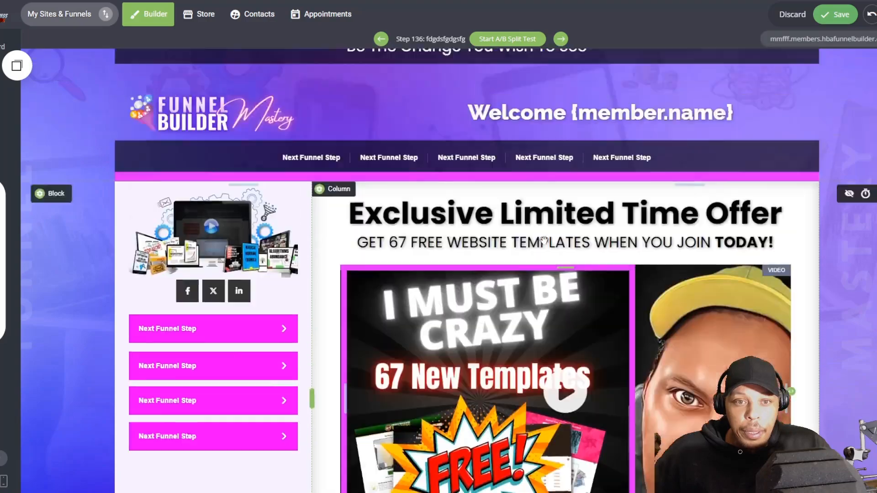
scroll(544, 240, up, 3)
Step: Start another page at the end of the funnel and browse the Template Club templates for one with a shadow under its media
click(2, 274)
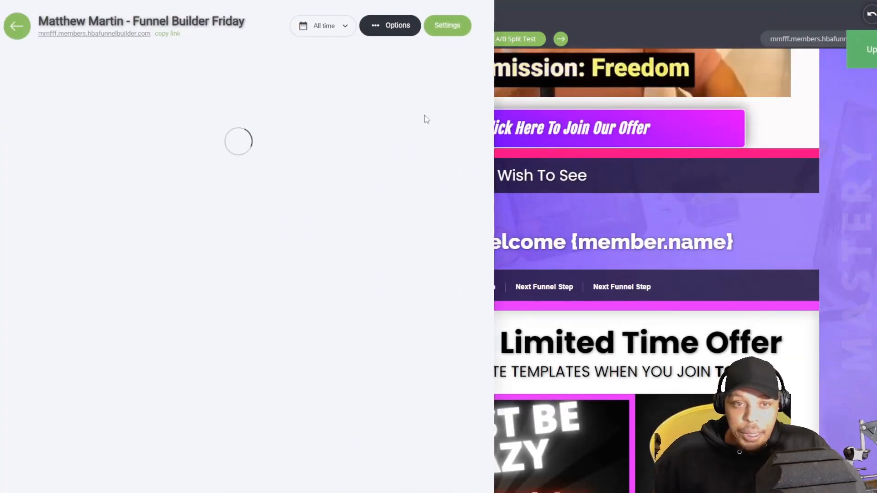
drag(506, 34, 505, 457)
scroll(401, 416, down, 6)
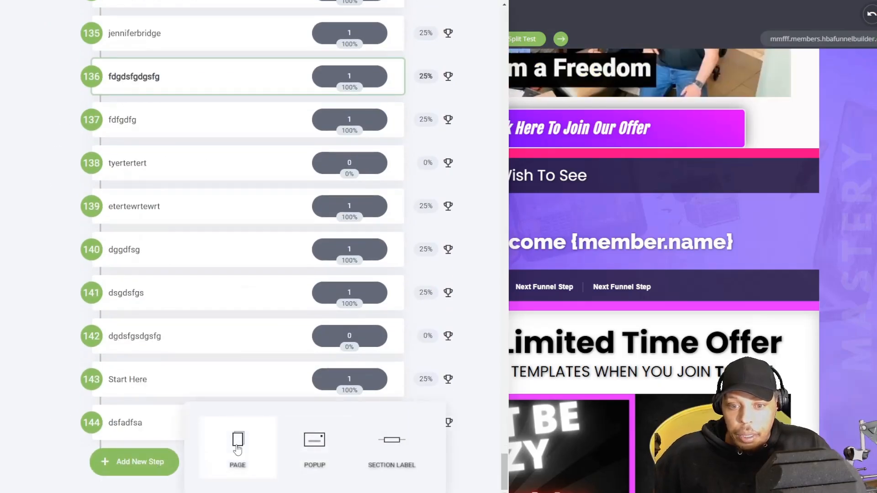
click(237, 450)
scroll(500, 232, down, 15)
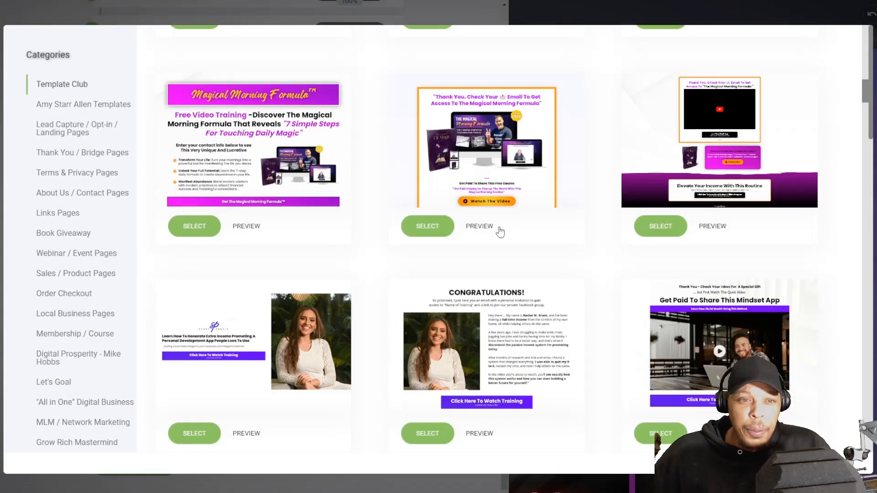
scroll(500, 232, down, 15)
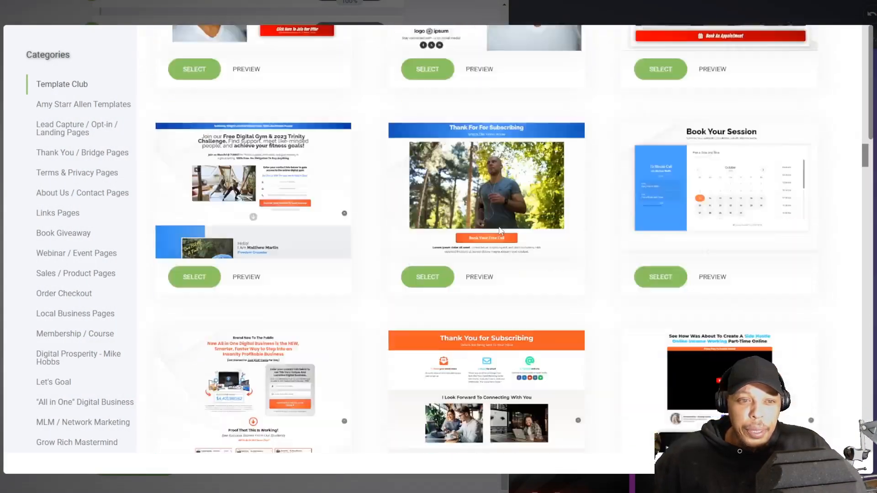
scroll(500, 231, down, 15)
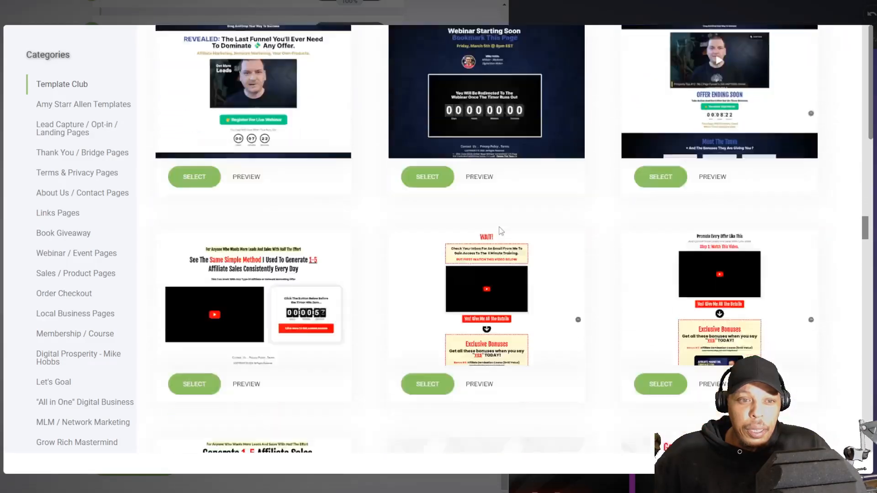
scroll(500, 231, down, 15)
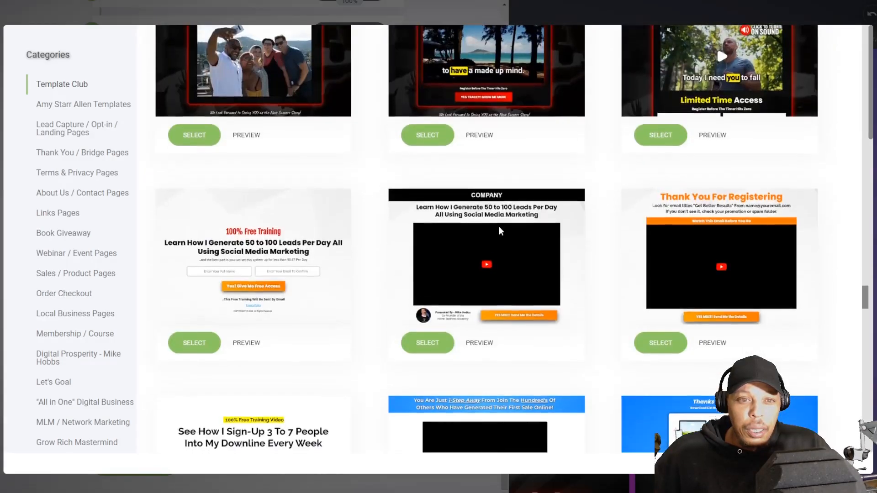
scroll(499, 231, down, 15)
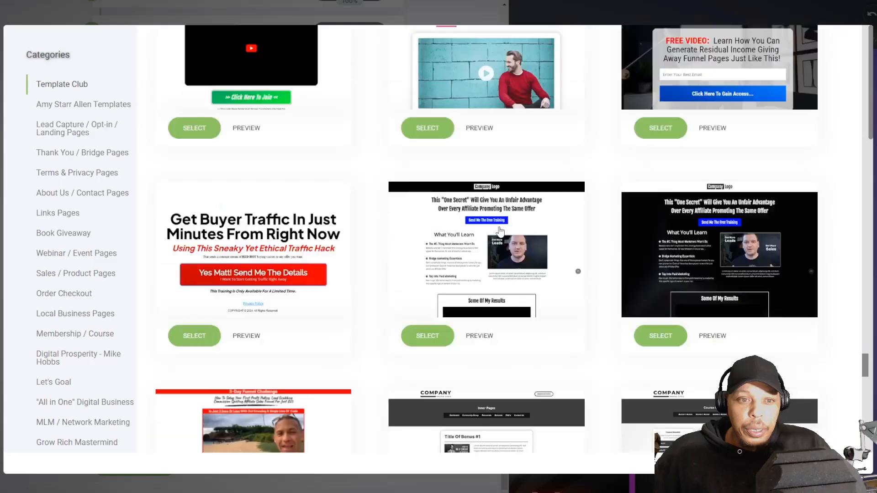
scroll(832, 289, up, 5)
drag(861, 346, 848, 109)
scroll(731, 198, up, 10)
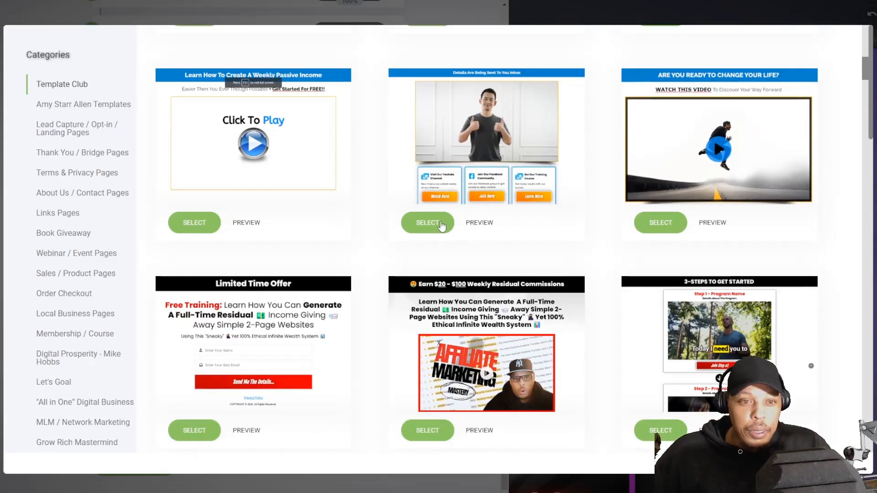
Step: Choose the "Details Are Being Sent To You Inbox" template and add the page under the name "adsfsdafafdsf"
click(441, 222)
text(adsfsdafa)
click(528, 359)
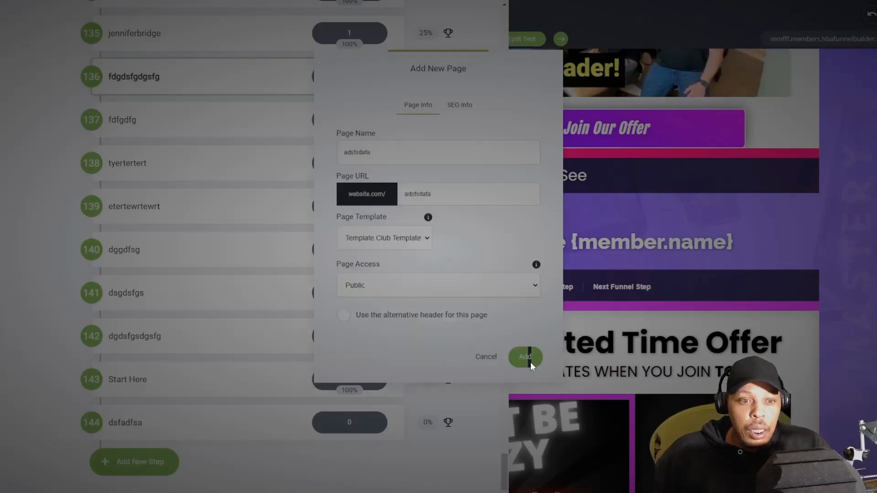
click(438, 241)
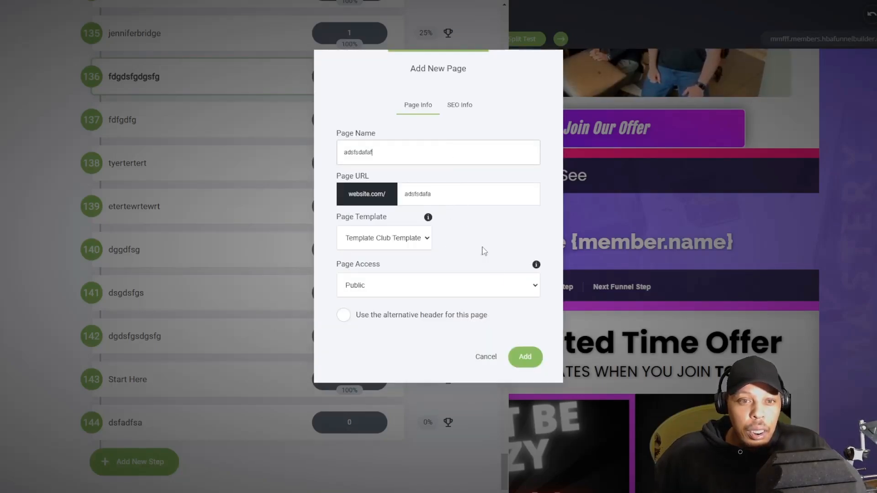
click(525, 356)
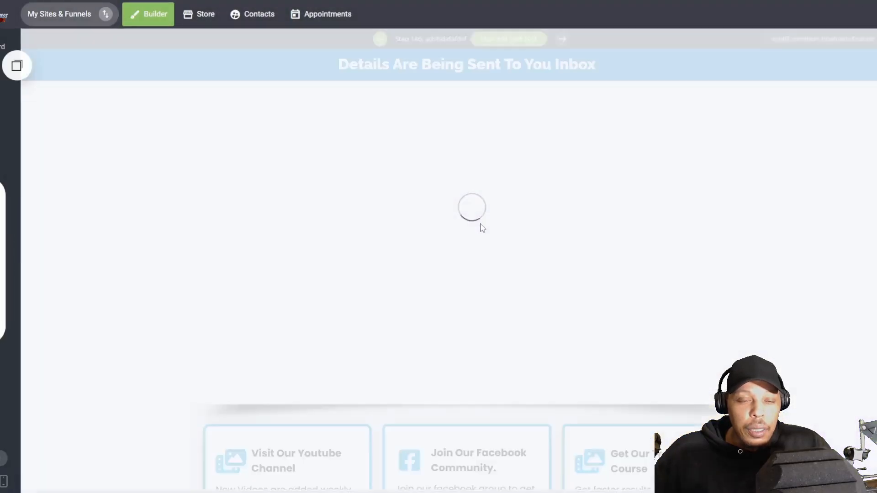
Step: Copy the template's shadow image to directly beneath the membership page's video, and insert a spacer below the offer button
scroll(296, 259, down, 3)
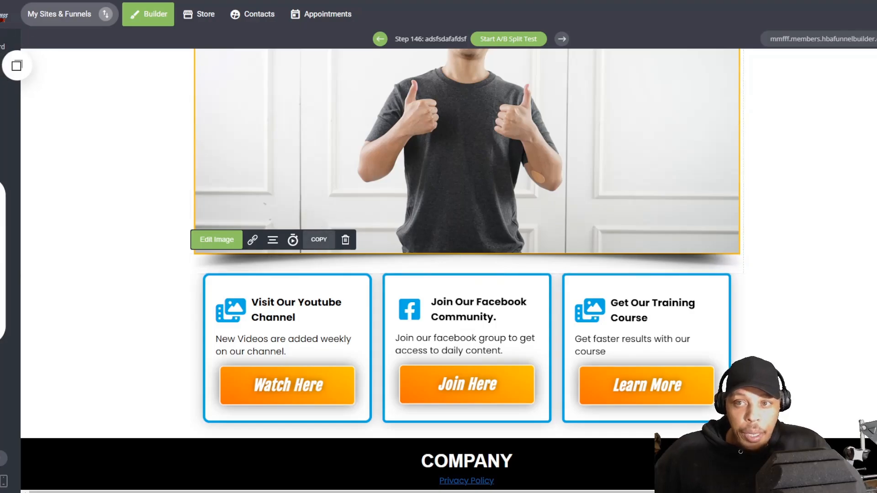
click(4, 21)
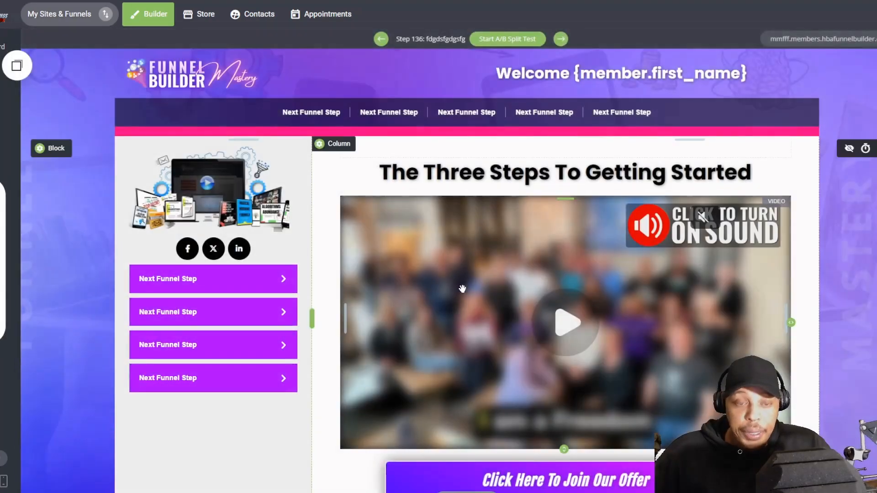
scroll(446, 324, down, 5)
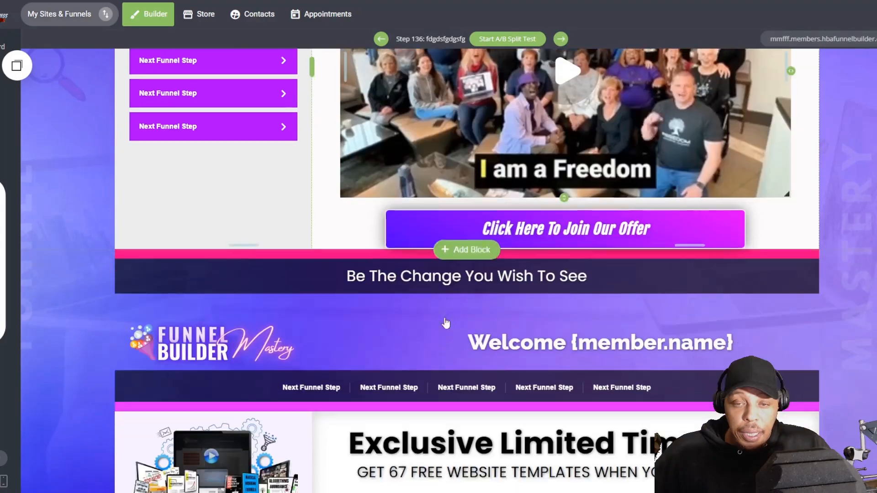
scroll(446, 323, up, 3)
click(16, 67)
drag(57, 172, 503, 361)
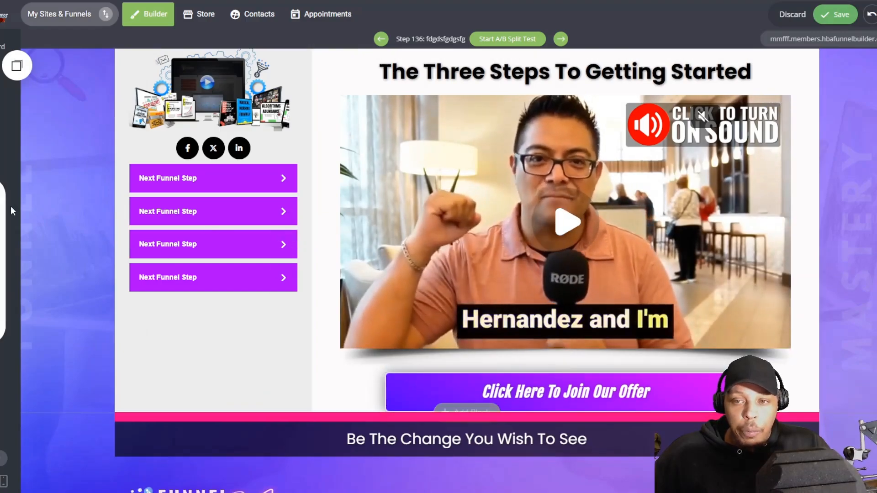
click(2, 220)
drag(39, 200, 594, 408)
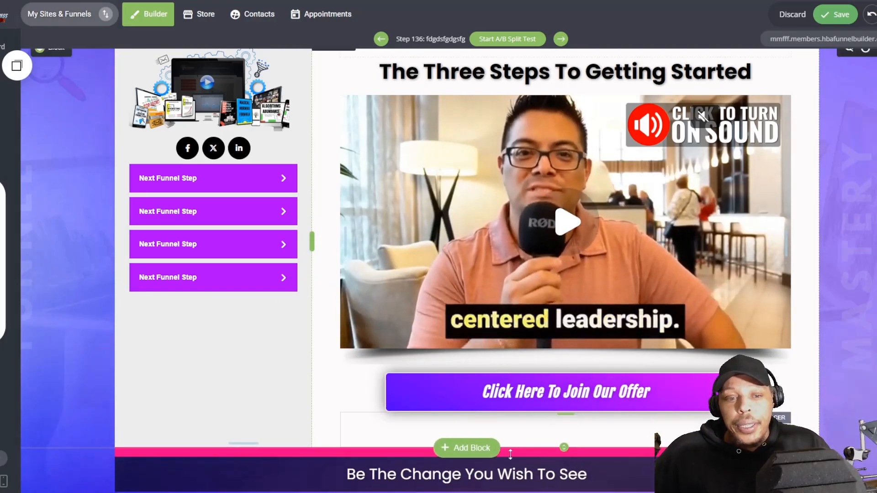
Step: Make the footer text "Be The Change You Wish To See" bold and set its font size to 28
click(421, 475)
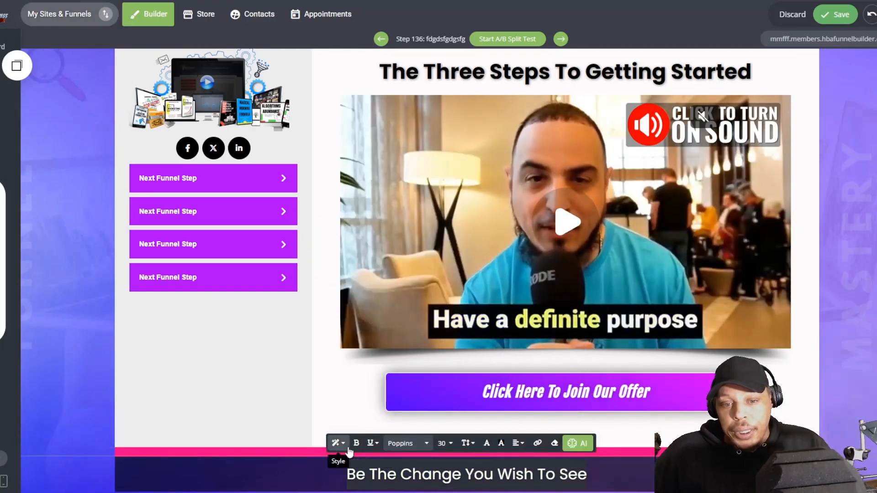
click(356, 443)
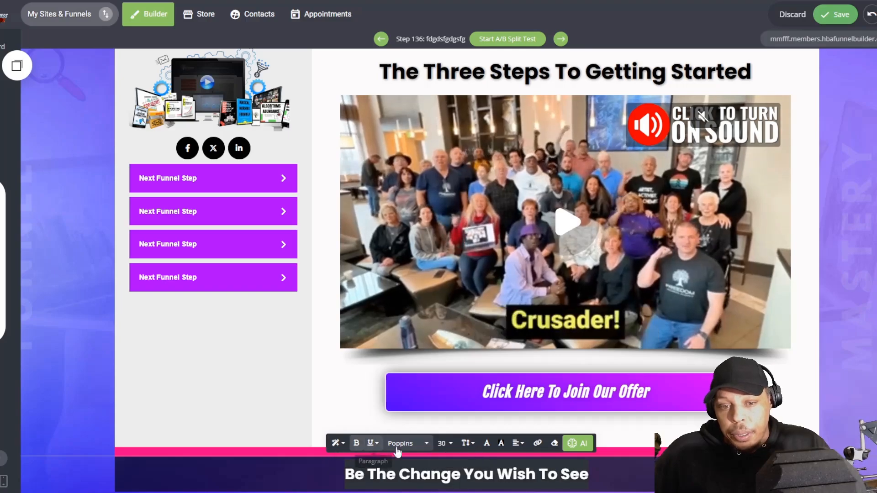
click(451, 444)
scroll(480, 477, down, 3)
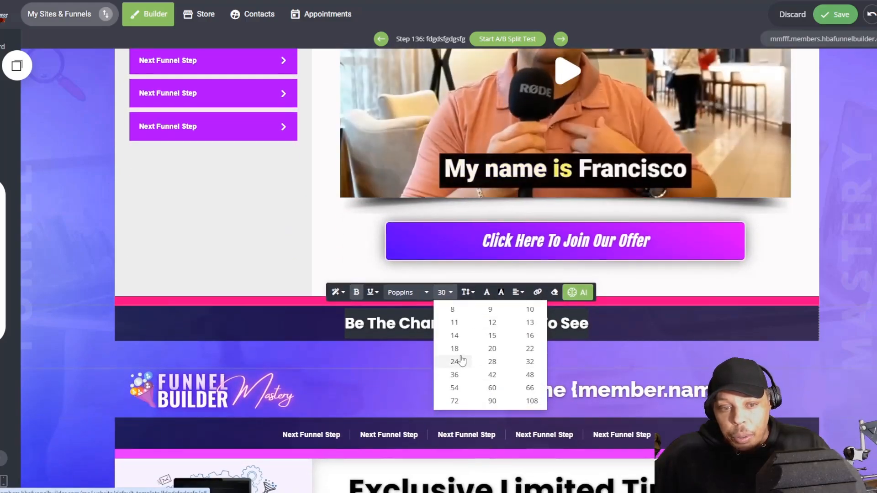
click(492, 362)
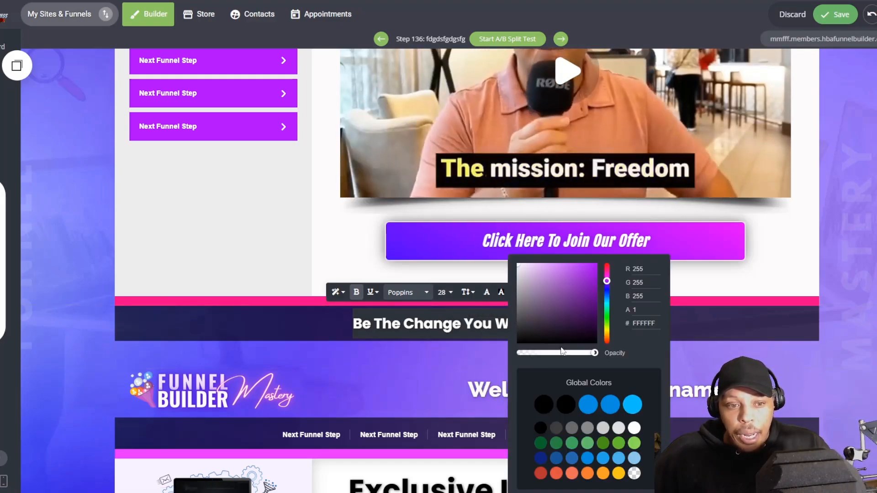
Step: Lower the opacity of the footer text's white colour to about 0.62
drag(594, 352, 540, 354)
click(307, 325)
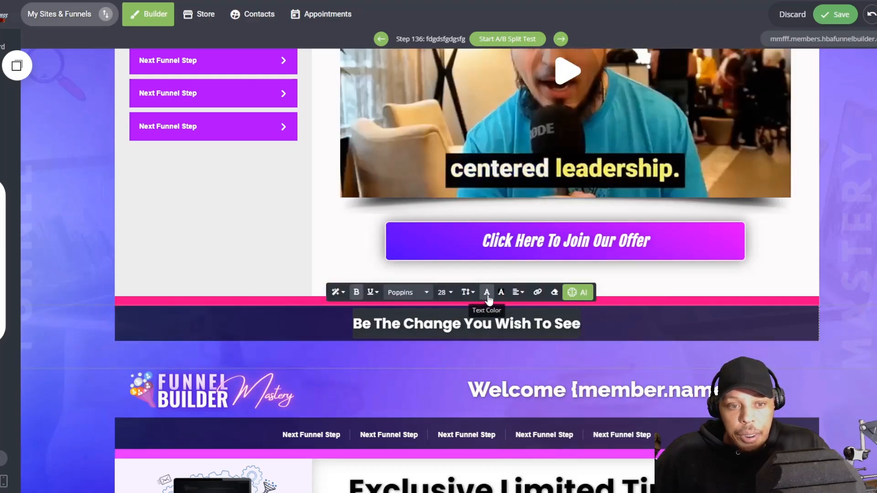
click(487, 294)
click(565, 354)
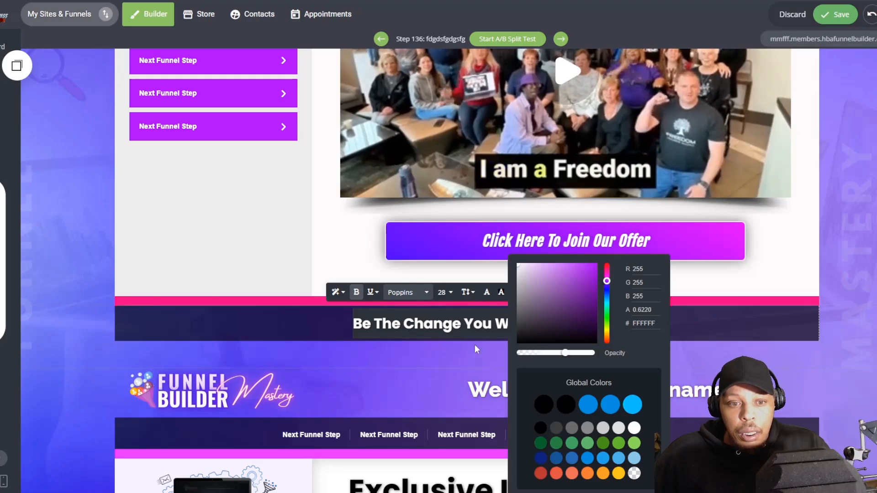
click(267, 318)
scroll(415, 312, down, 8)
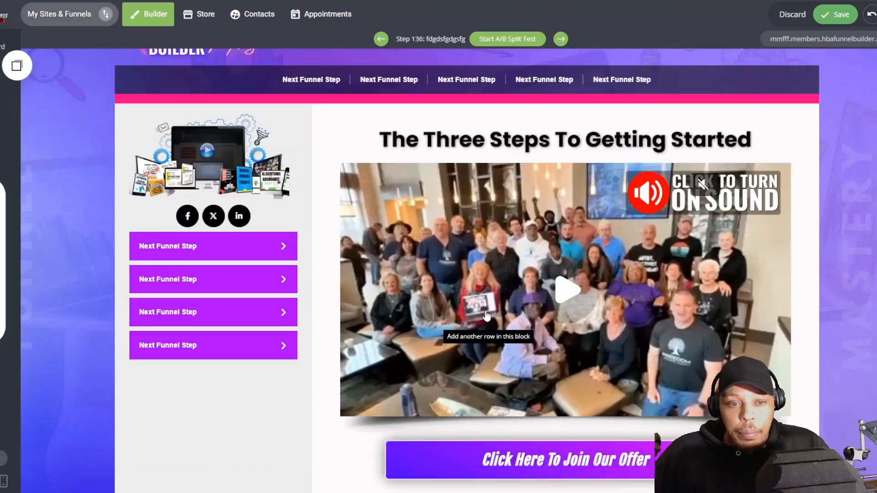
Step: Save the membership page and open its live version to review the layout from header to footer
scroll(415, 312, up, 1)
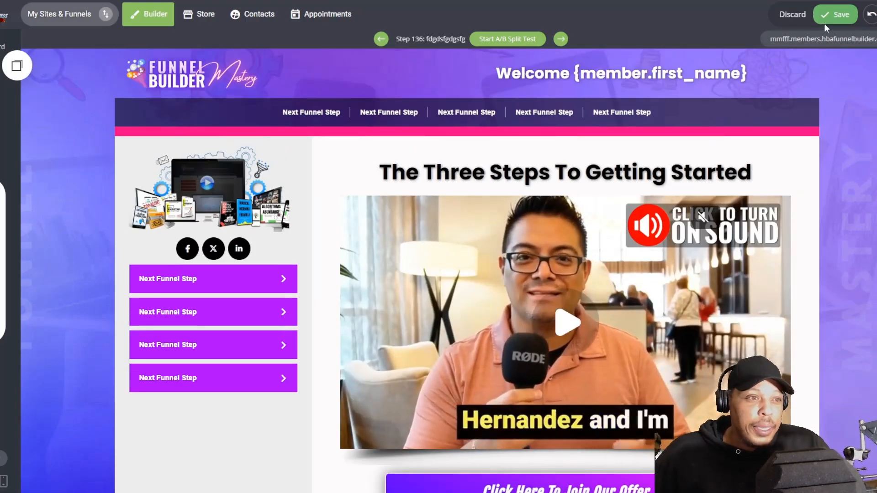
click(822, 39)
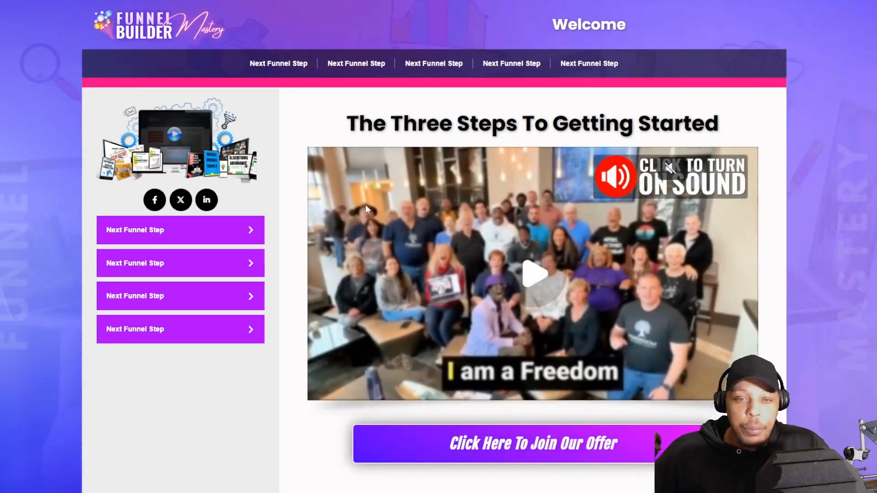
scroll(342, 235, down, 10)
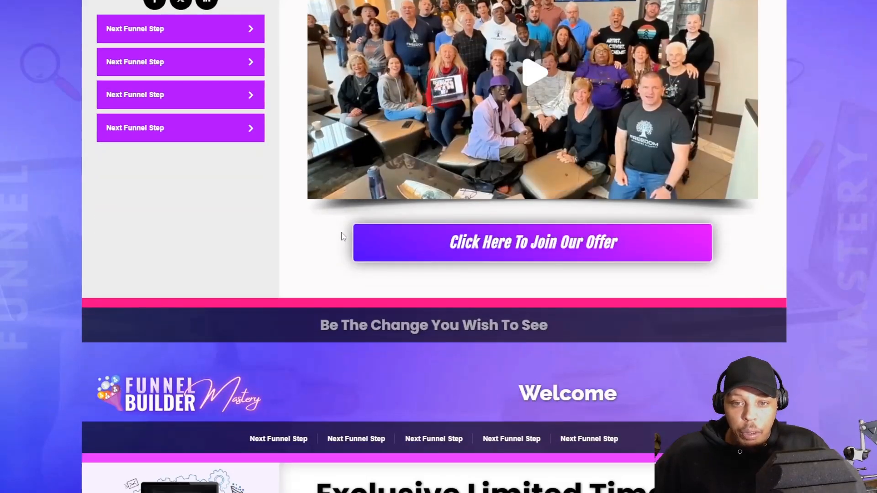
scroll(342, 235, up, 1)
scroll(341, 236, down, 8)
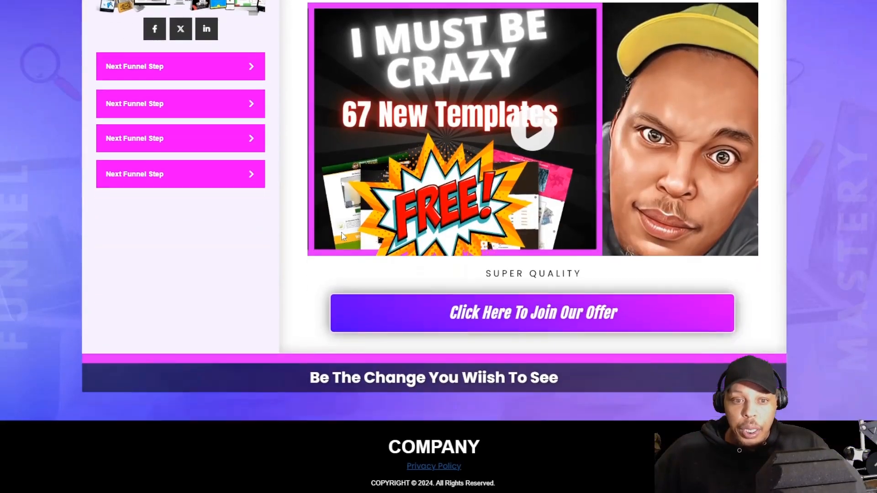
scroll(342, 235, up, 20)
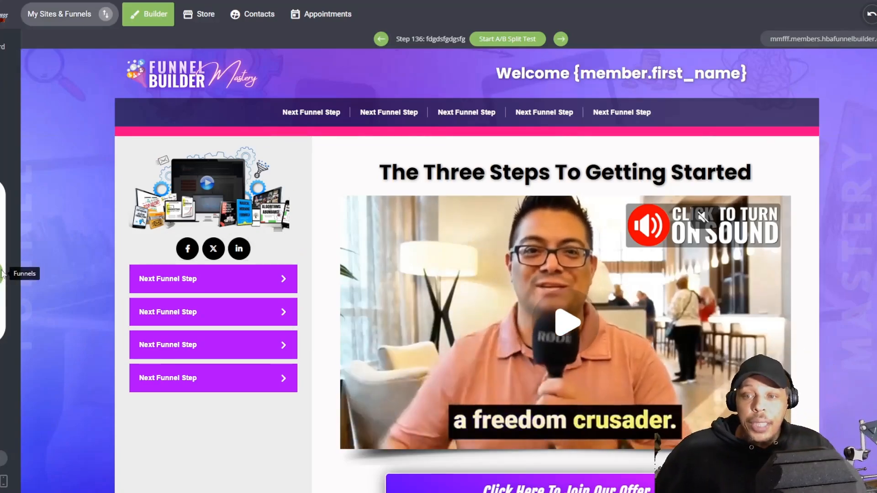
Step: Open the funnel's step list and start adding a new page at its end to bring up the template library
click(9, 270)
scroll(498, 350, down, 20)
scroll(498, 350, down, 20)
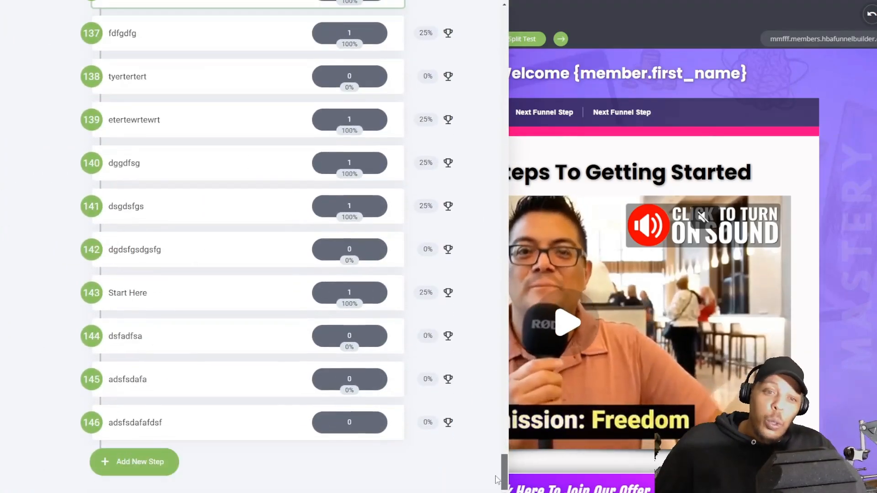
click(139, 474)
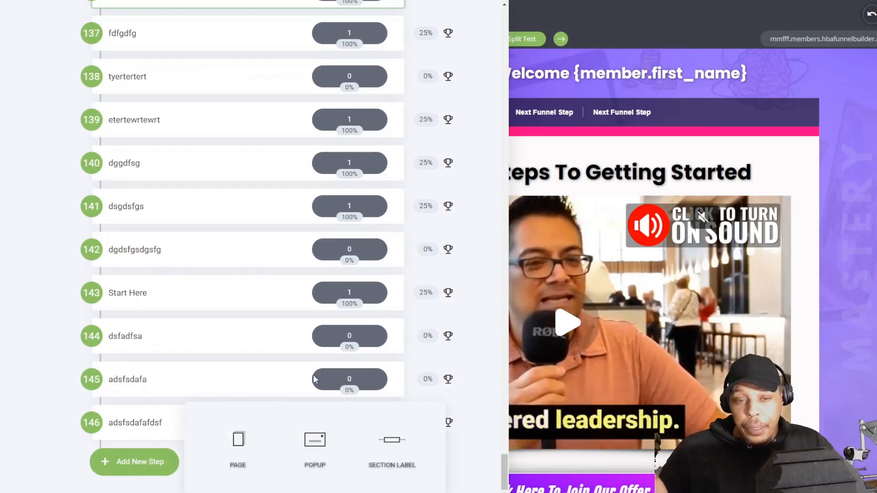
click(238, 455)
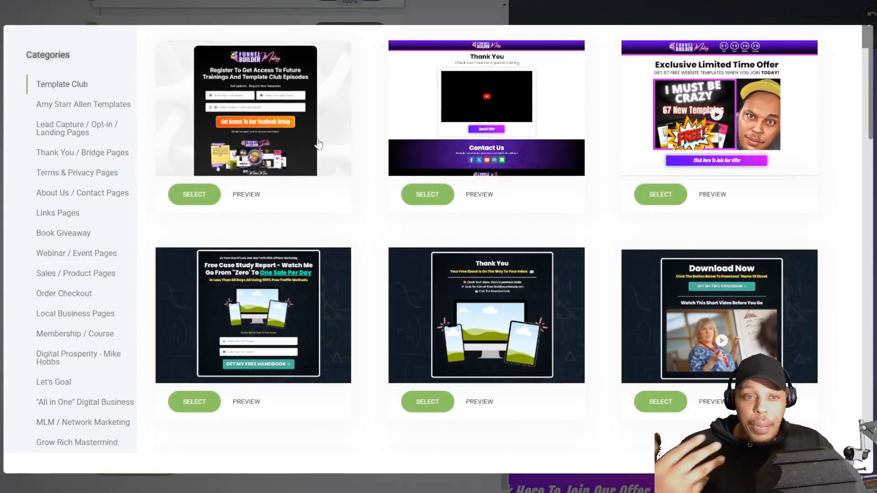
Step: Preview the "2-Step Profits" registration template in the Template Club category down to its footer, and close the preview
scroll(337, 307, down, 8)
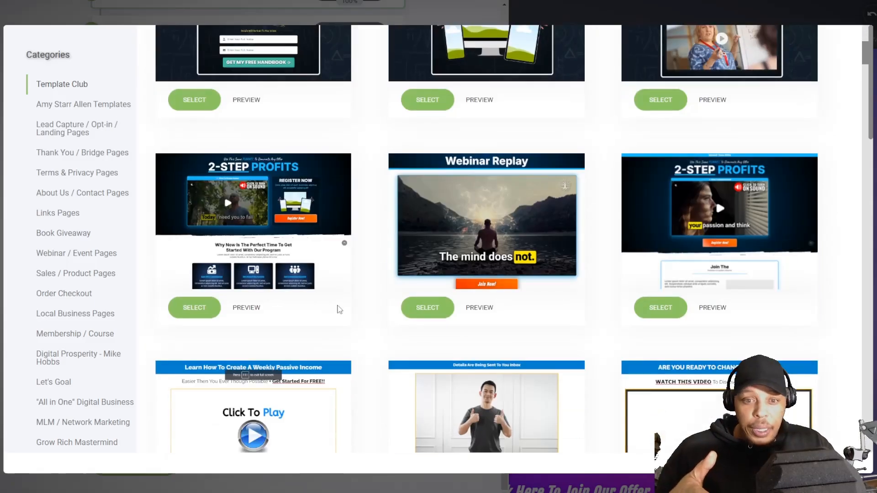
click(250, 209)
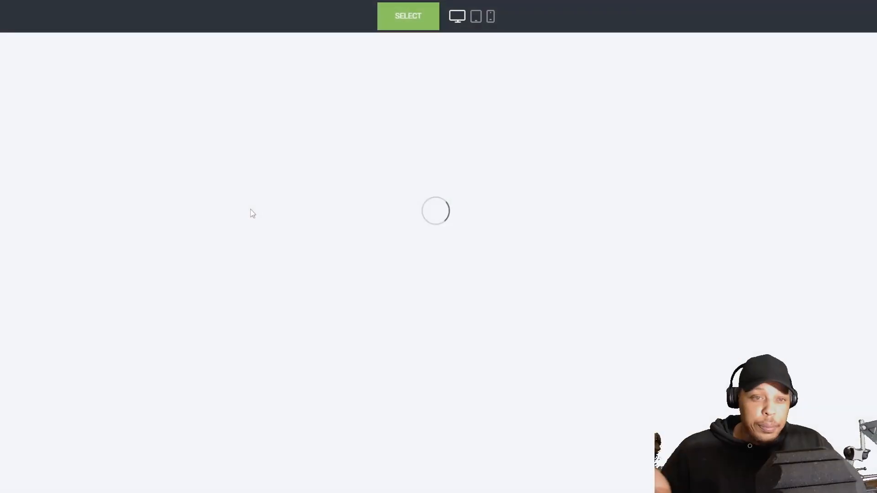
scroll(690, 192, down, 5)
scroll(691, 191, down, 12)
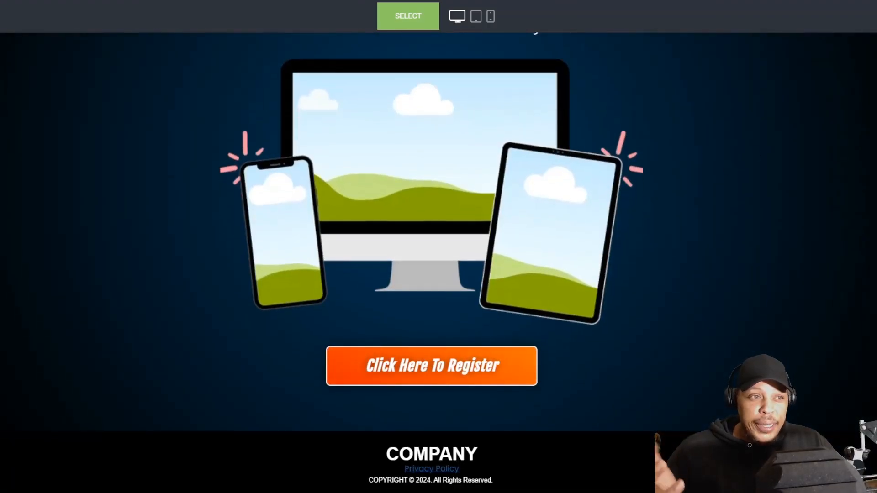
key(ctrl+w)
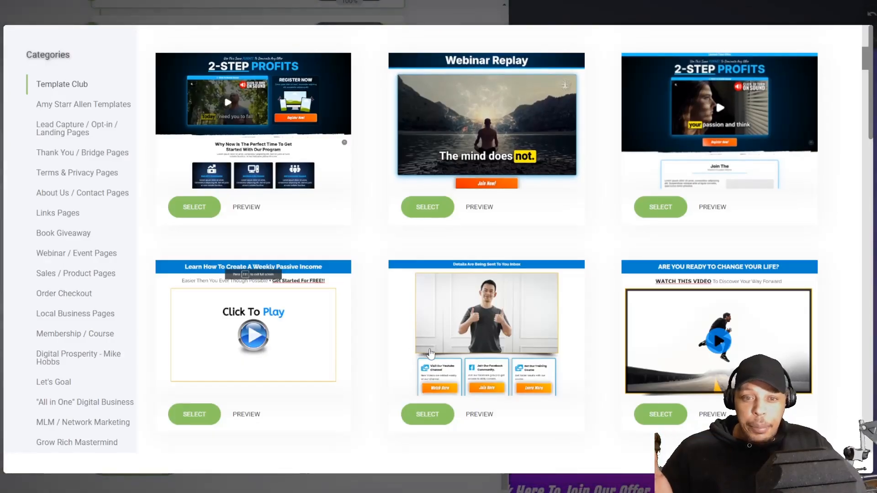
Step: Preview the "TikTok Traffic Siphon" template and examine its sections from the offer header down to the footer
scroll(431, 354, down, 15)
scroll(431, 354, down, 10)
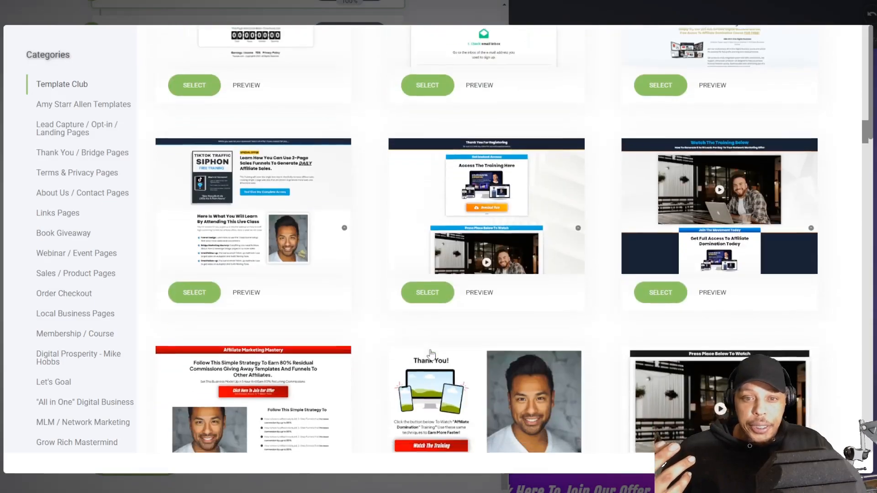
click(254, 152)
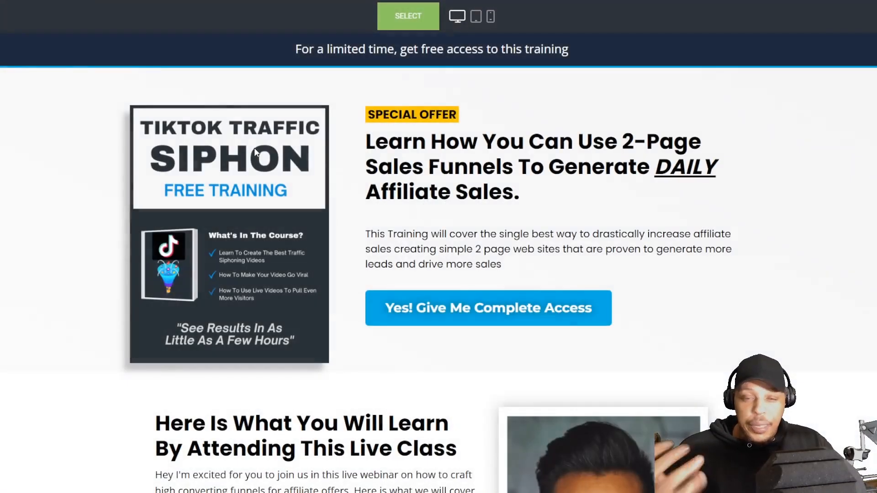
scroll(607, 268, down, 7)
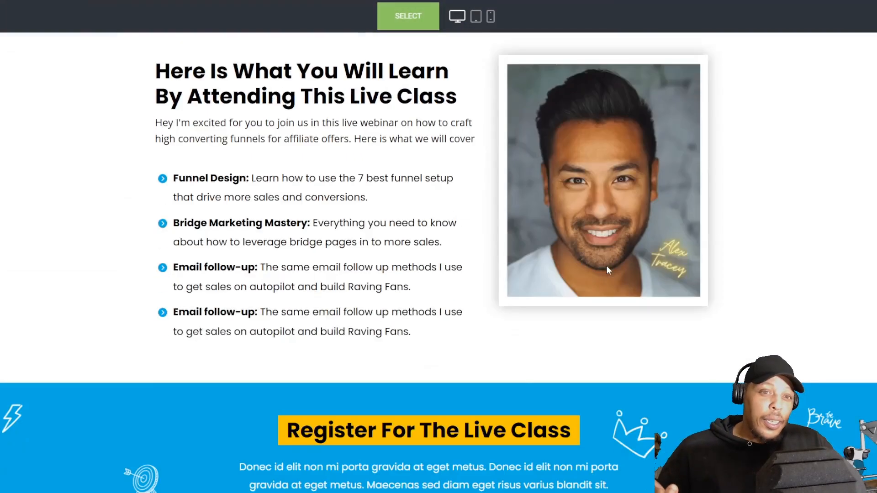
scroll(607, 265, up, 6)
scroll(594, 263, down, 5)
scroll(560, 259, down, 15)
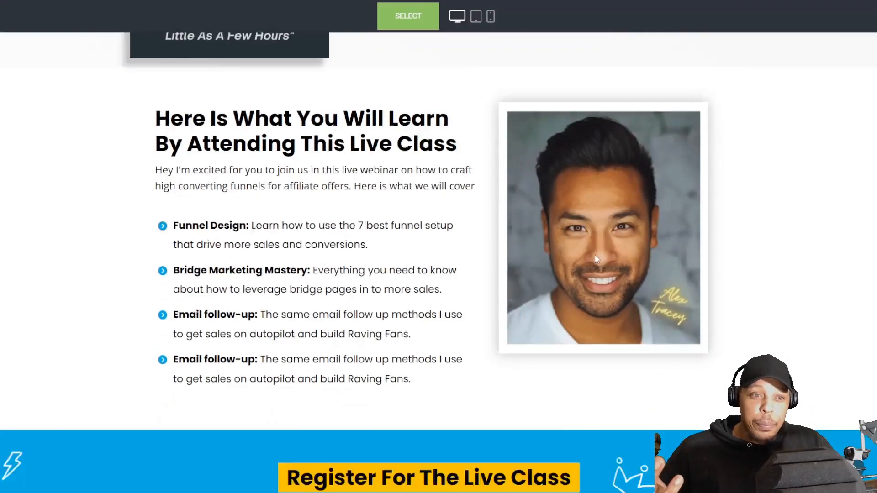
scroll(335, 286, down, 4)
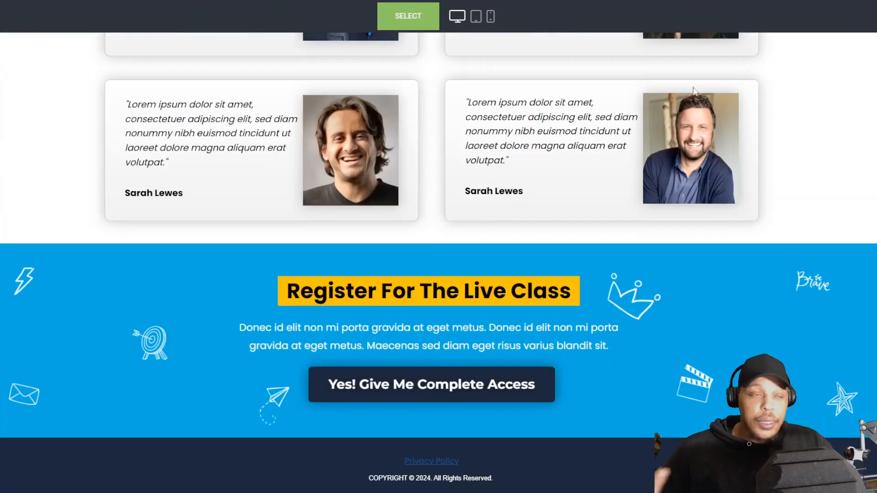